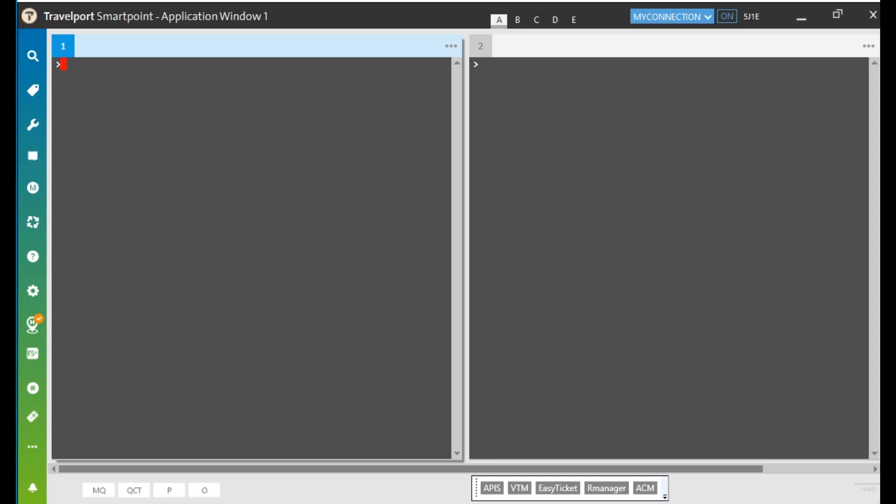
Retrieve the Korean Air booking by its locator, cancel segment 2, and list KE flights NRT–ICN on 28MAR
key(Return)
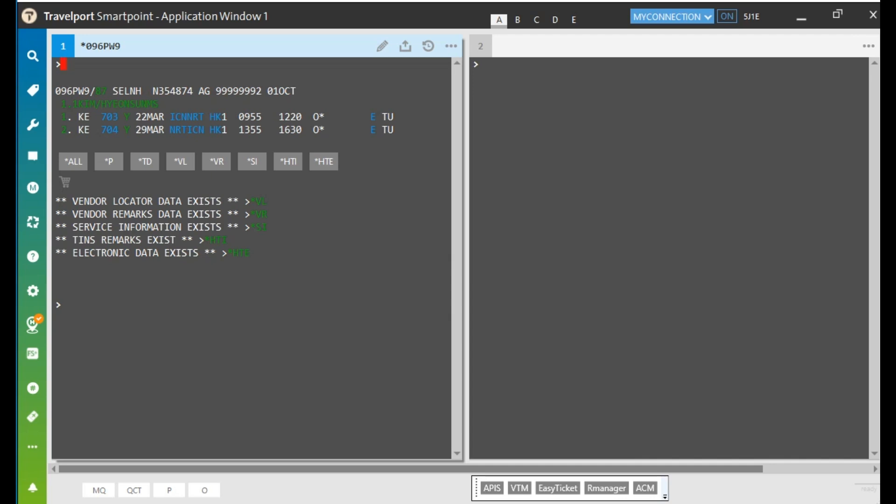
text(X2)
key(Return)
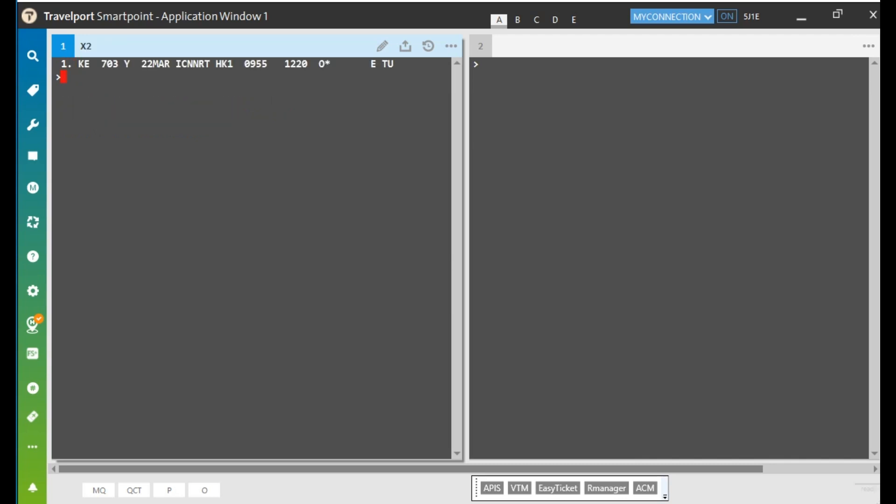
text(A28MARNRTICN*KE)
key(Return)
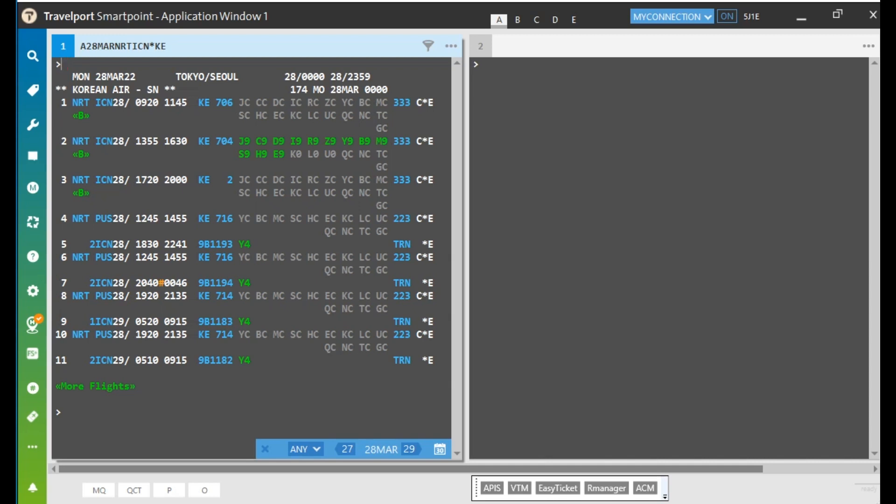
Sell one Y-class seat on KE 704 from line 2, add received-from P, and end the PNR
text(N1Y2)
key(Return)
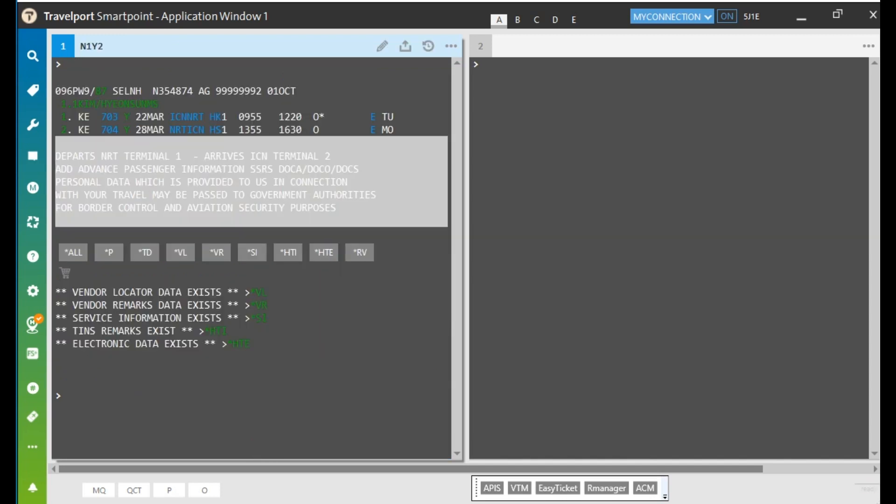
text(R.P)
key(Return)
text(ER)
key(Return)
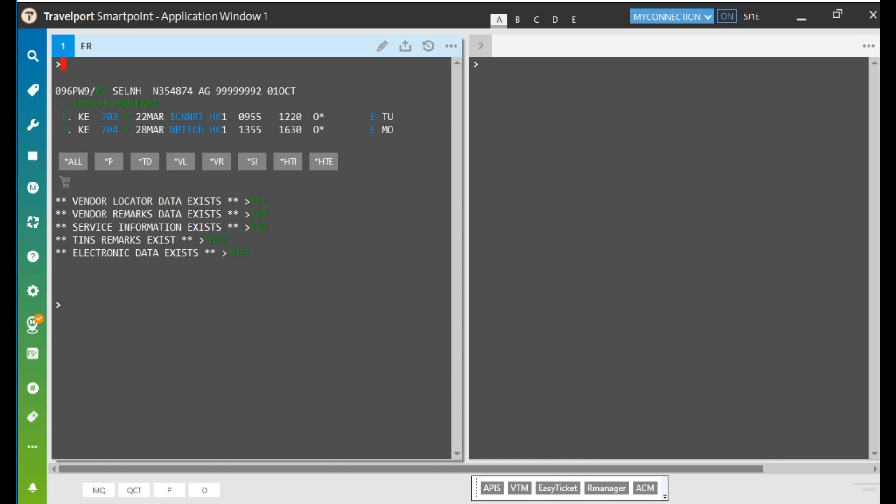
Display the e-ticket record (*HTE) in the second window beside the redisplayed booking (IR)
drag(320, 130, 314, 130)
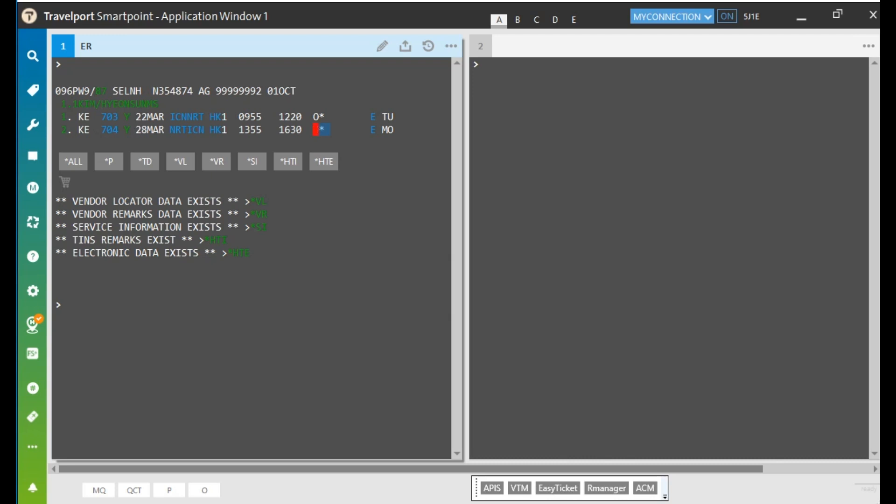
click(481, 64)
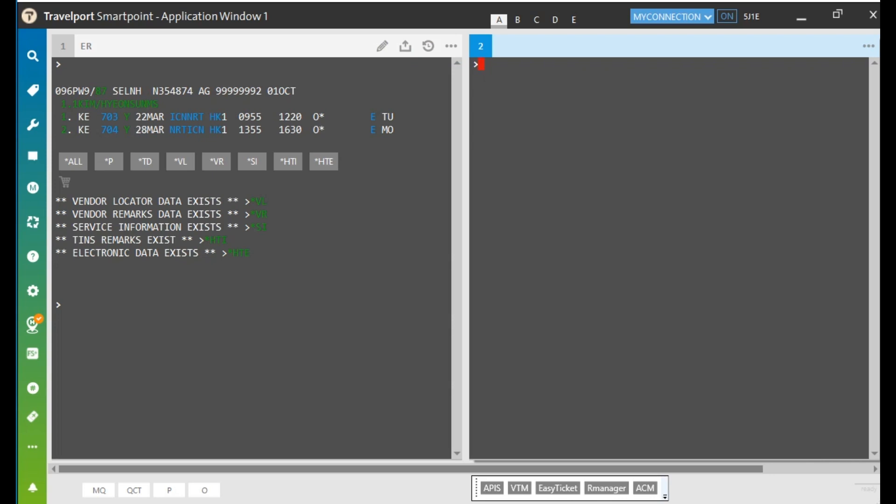
text(*HTE)
key(Return)
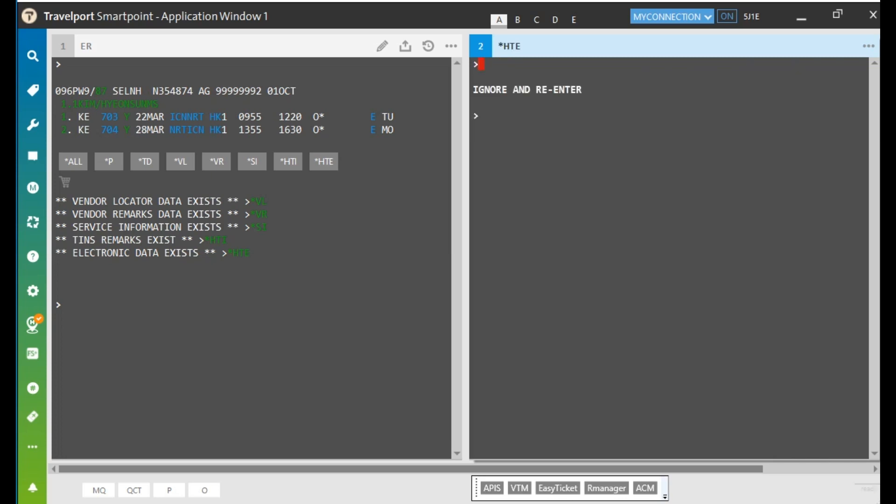
text(IR)
key(Return)
text(*HTE)
key(Return)
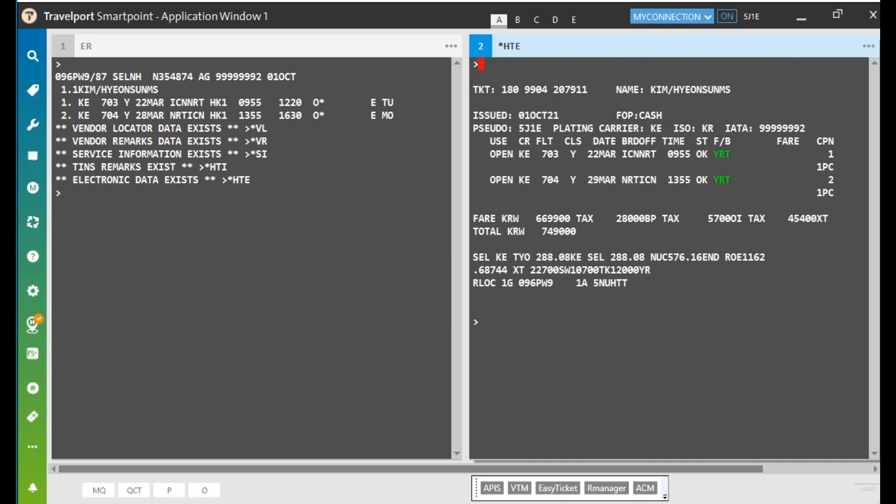
Compare ticket coupon 2 with the rebooked KE 704 segment, redisplay the booking, and launch Galileo Rmanager
drag(818, 129, 834, 142)
drag(823, 180, 834, 180)
drag(61, 116, 273, 116)
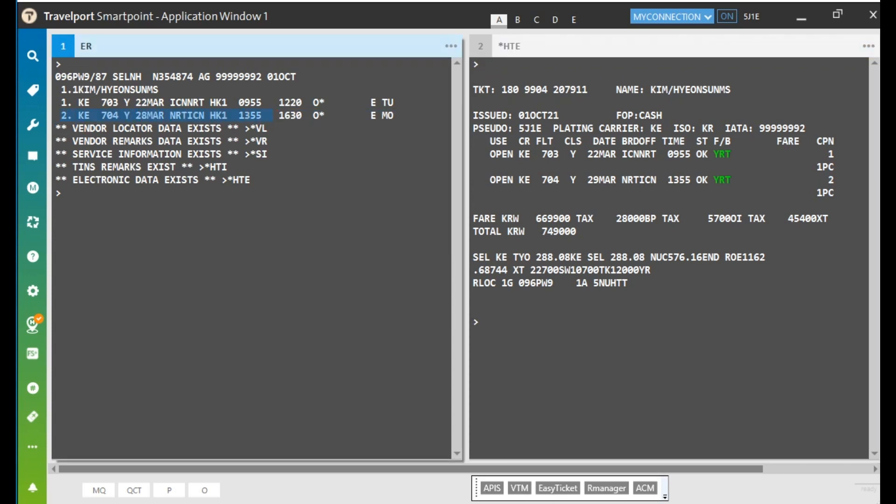
click(836, 180)
click(835, 180)
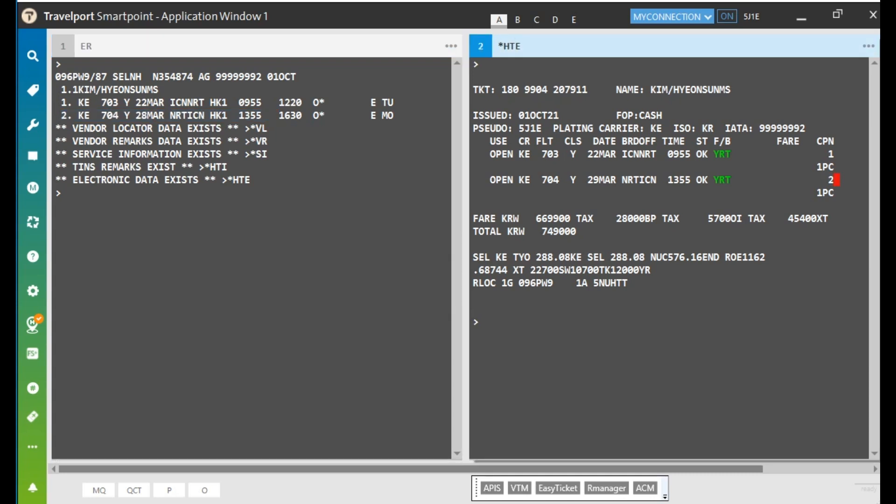
click(64, 193)
text(IR)
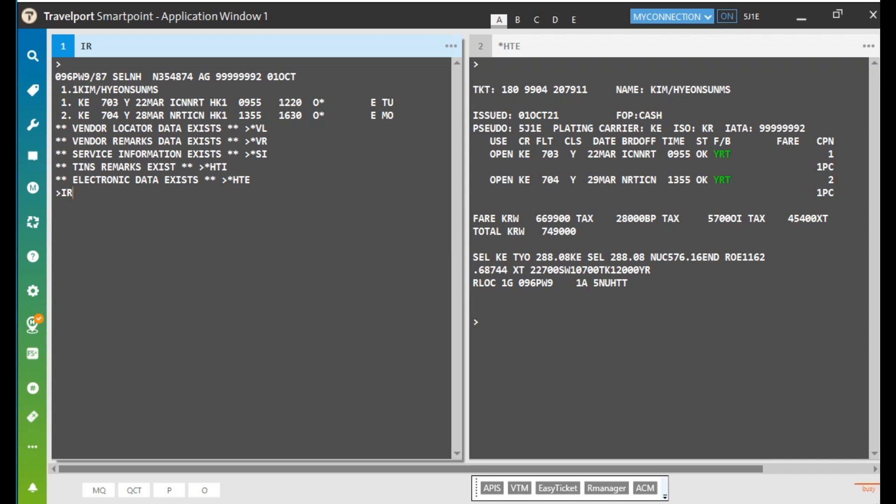
key(Return)
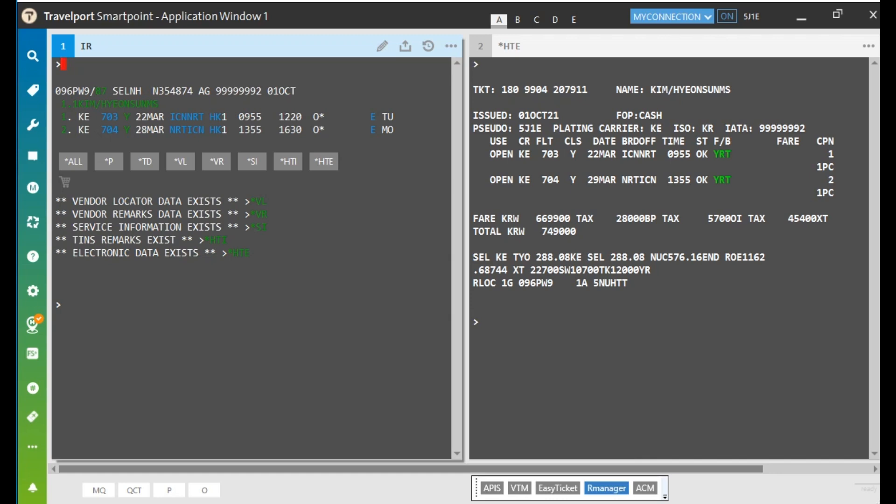
click(606, 488)
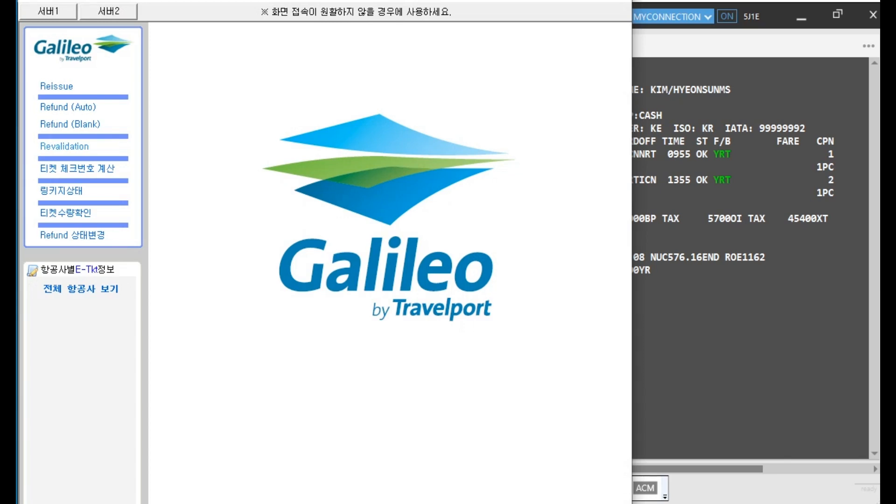
Open the Revalidation form, leaving the not-valid-before and not-valid-after date changes off
click(65, 147)
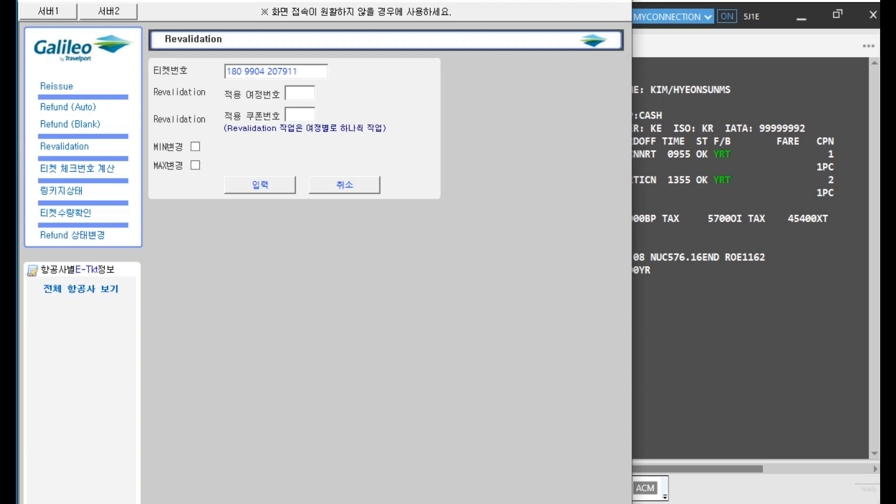
click(195, 147)
click(196, 168)
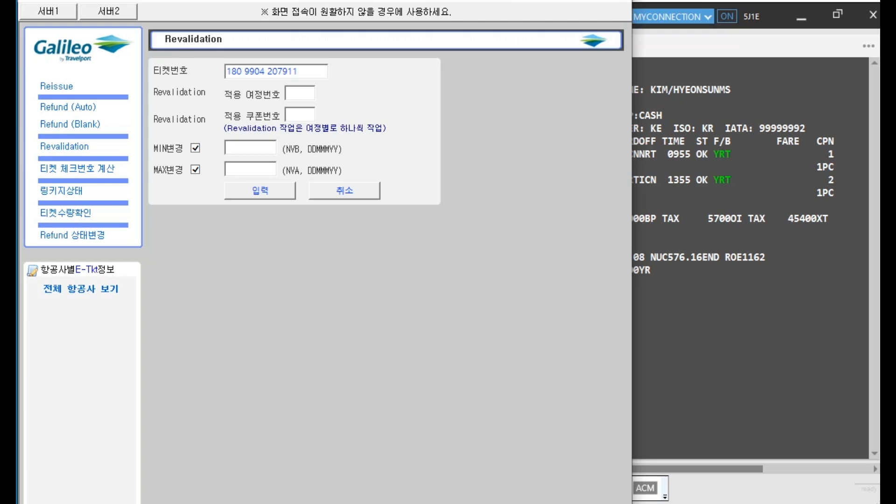
click(195, 148)
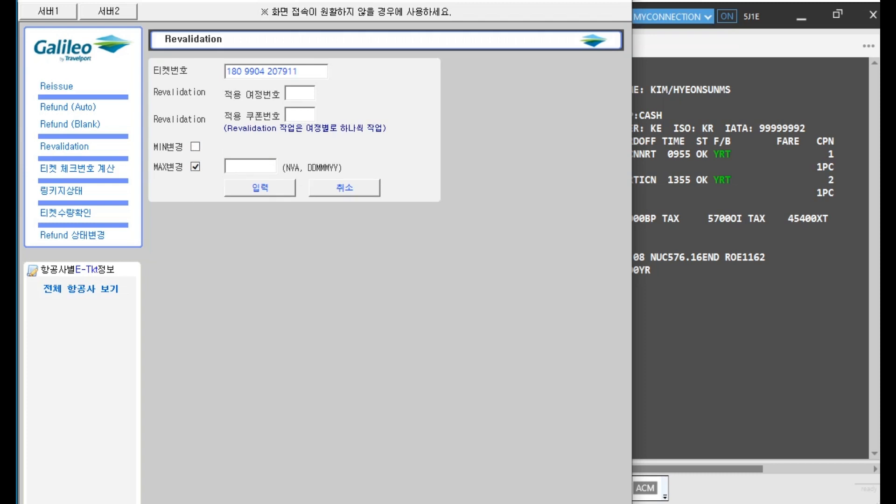
click(195, 167)
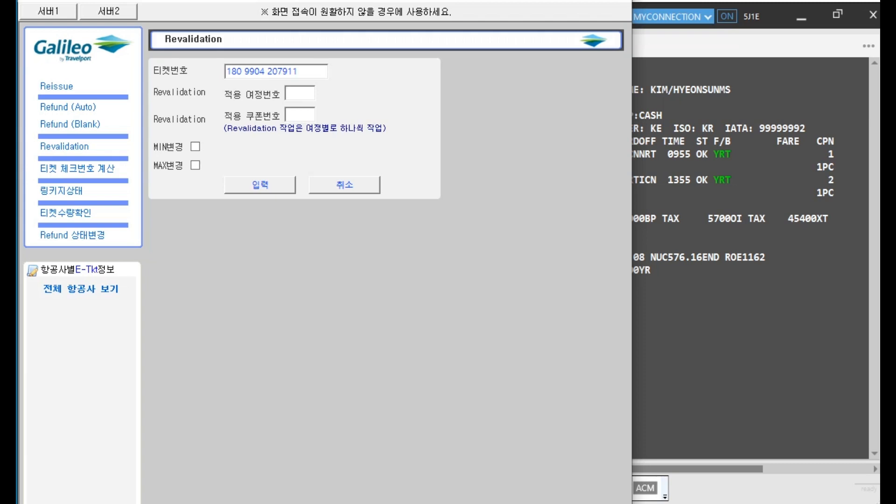
Revalidate itinerary segment 2, coupon 2, and acknowledge the ELECTRONIC TICKET REVALIDATED message
text(2)
key(Tab)
text(3)
key(BackSpace)
text(2)
click(260, 184)
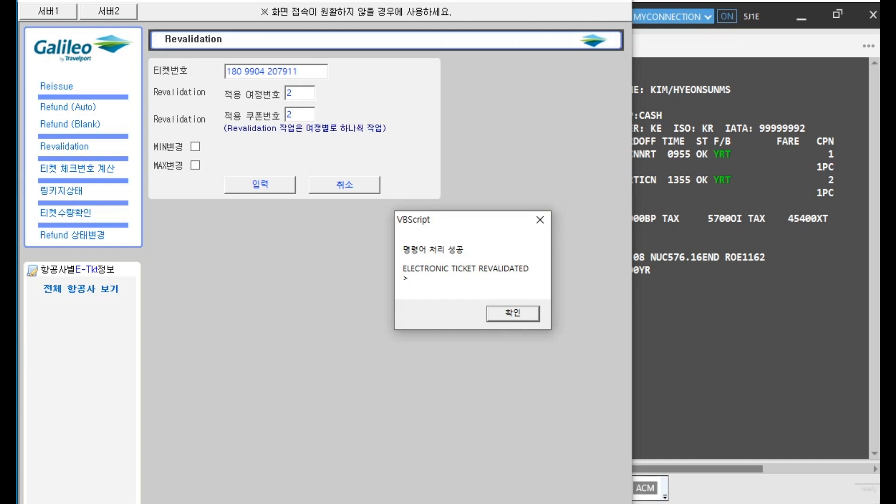
key(Return)
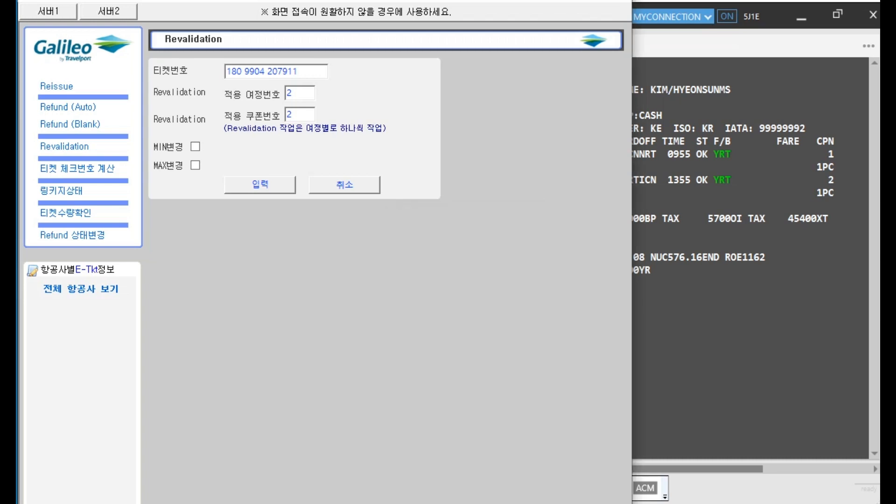
key(alt+Tab)
Redisplay the booking with IR and reload *HTE to confirm coupon 2 now shows 28MAR
click(62, 305)
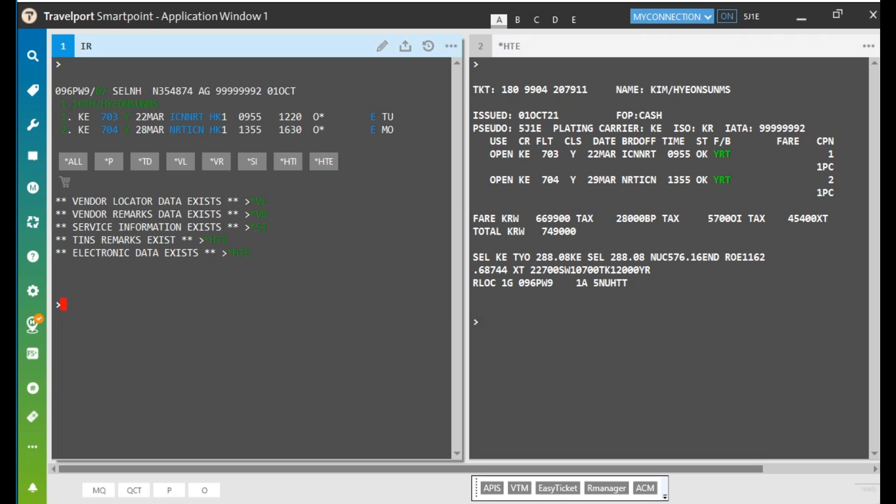
text(IR)
key(Return)
click(481, 322)
text(*HTE)
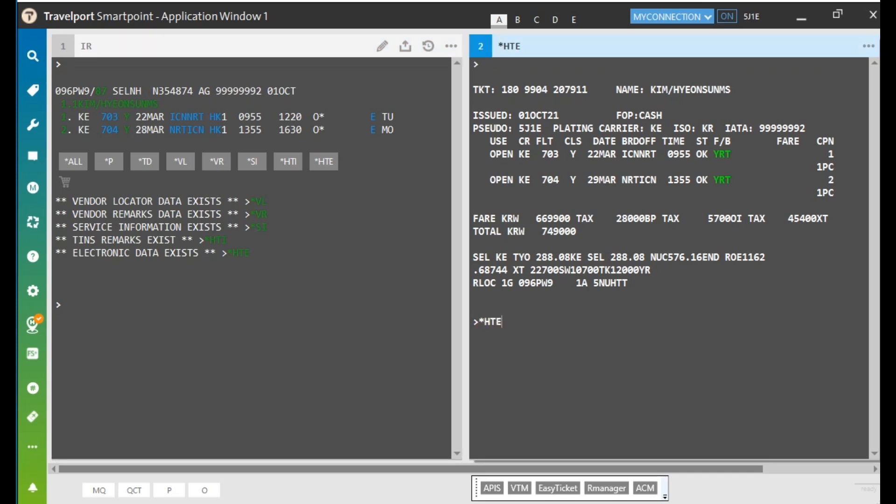
key(Return)
drag(584, 180, 620, 181)
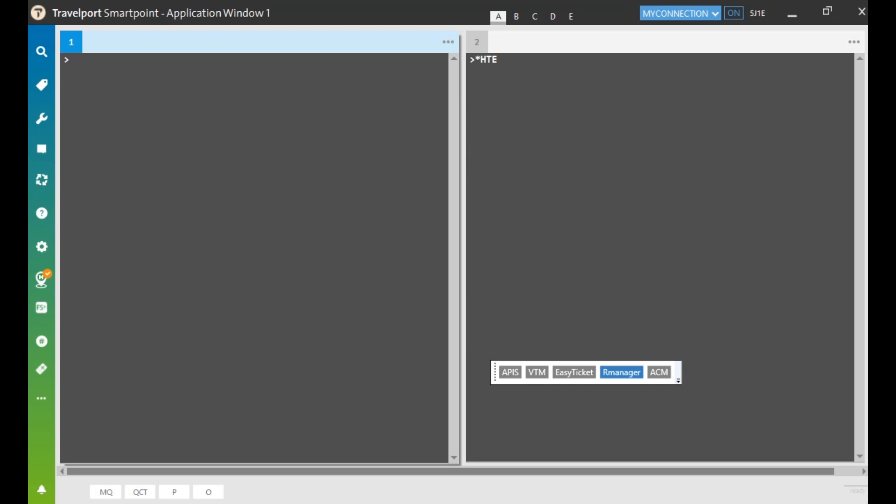
Retrieve the Incheon–Taipei booking by its locator and display its e-ticket record
key(Return)
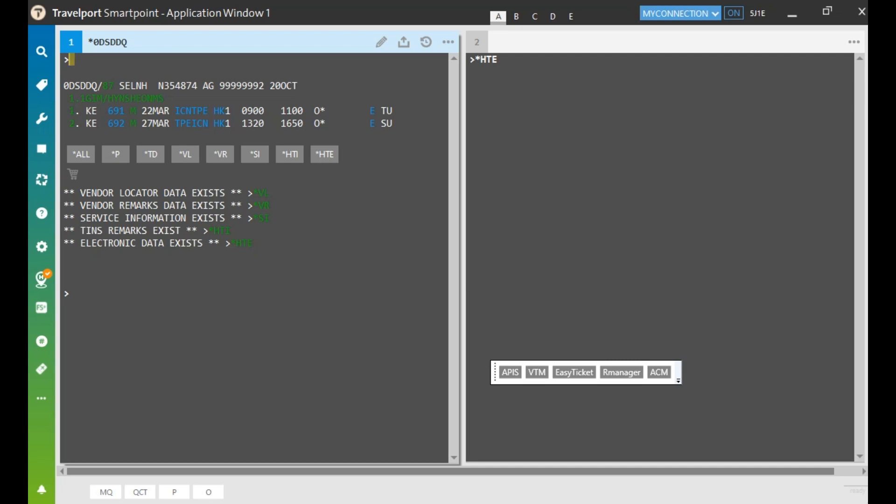
click(503, 62)
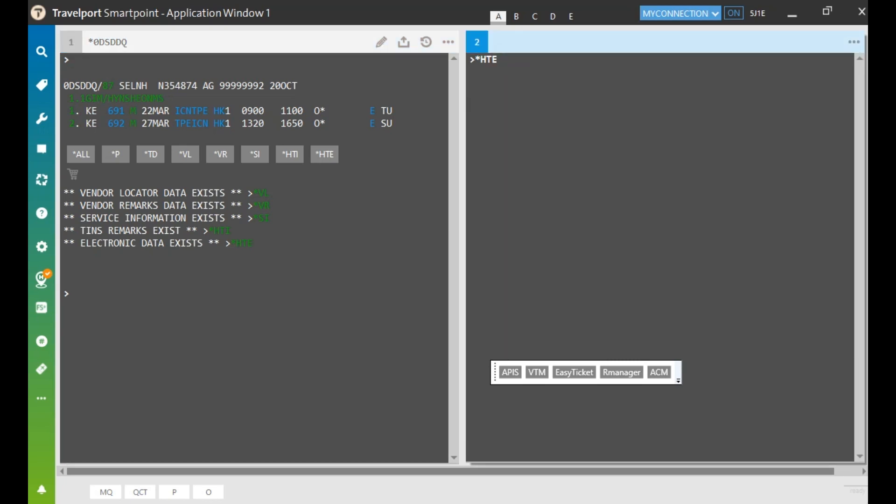
key(Return)
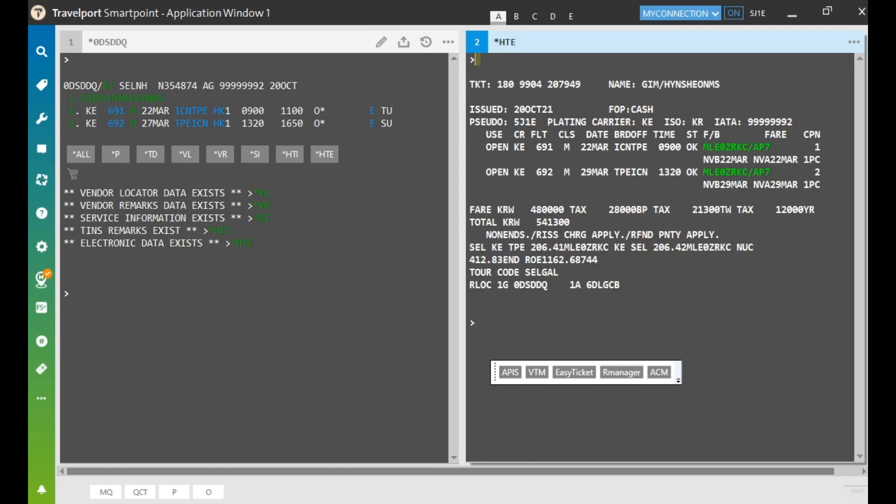
Check the OPEN coupon status and SELGAL tour code, then launch Easy Ticket
drag(486, 147, 509, 172)
drag(527, 272, 565, 273)
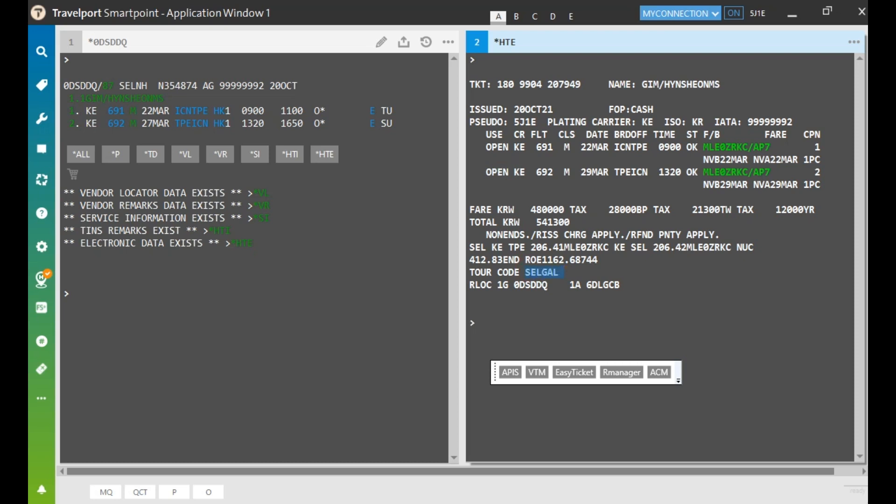
click(515, 286)
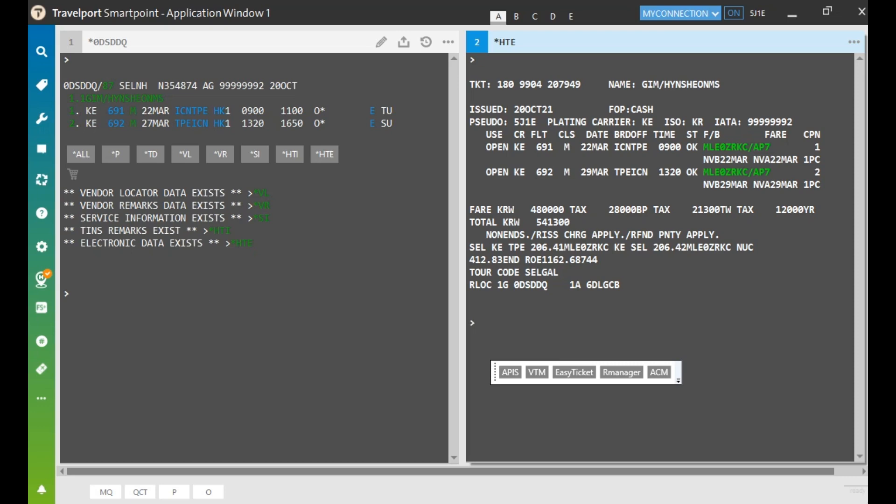
click(573, 372)
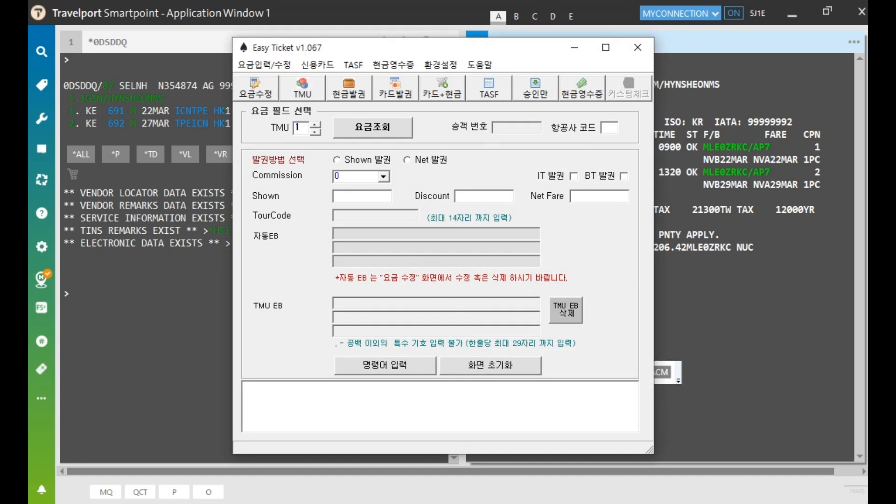
Switch to the approval-only card form, close the card panel, and exit Easy Ticket
click(535, 88)
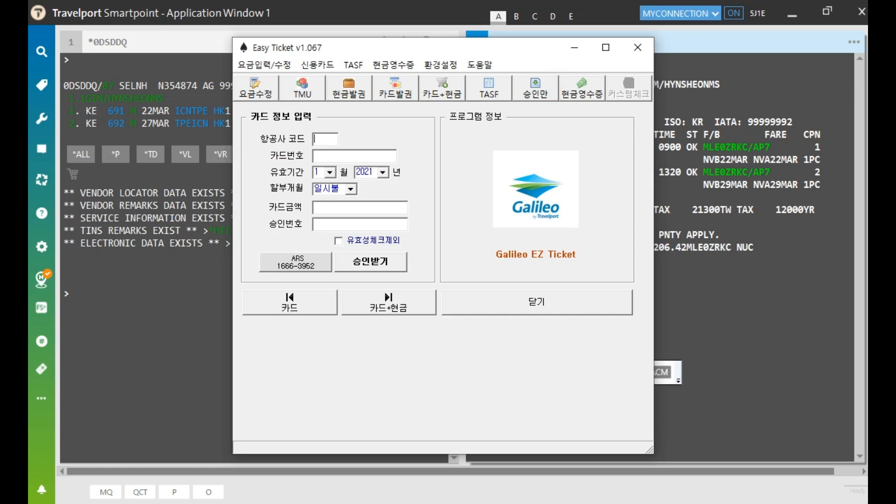
click(536, 302)
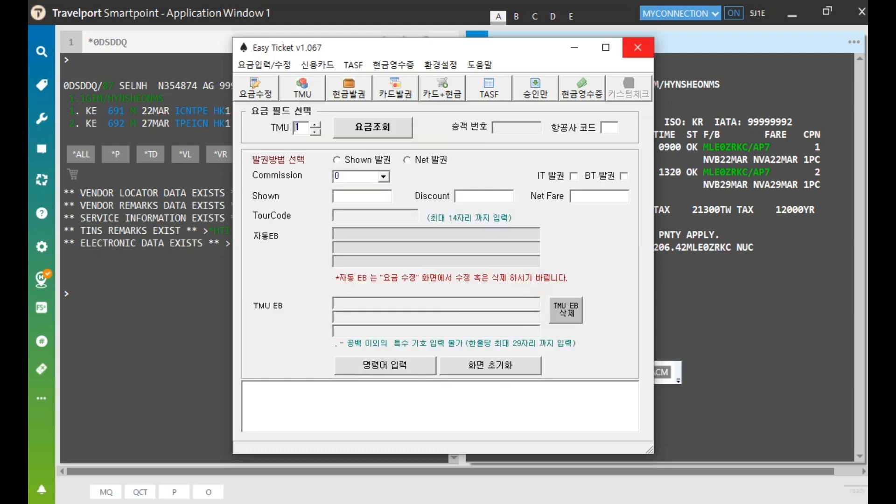
click(638, 47)
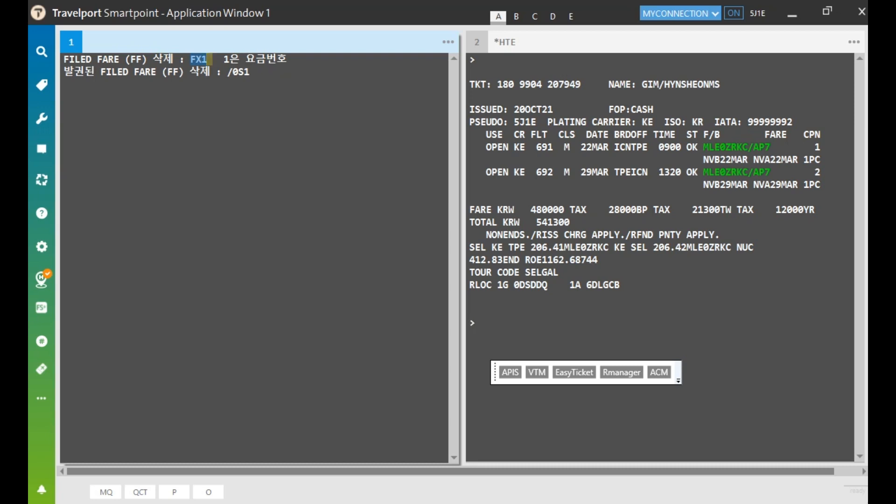
drag(228, 72, 261, 72)
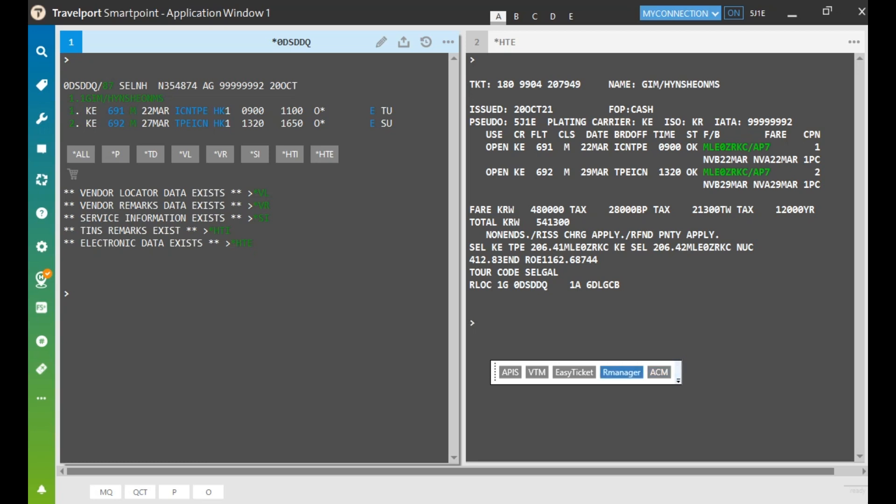
Launch R Manager and start a Reissue, loading KE 691/KE 692 and the KRW 480000 fare
click(622, 372)
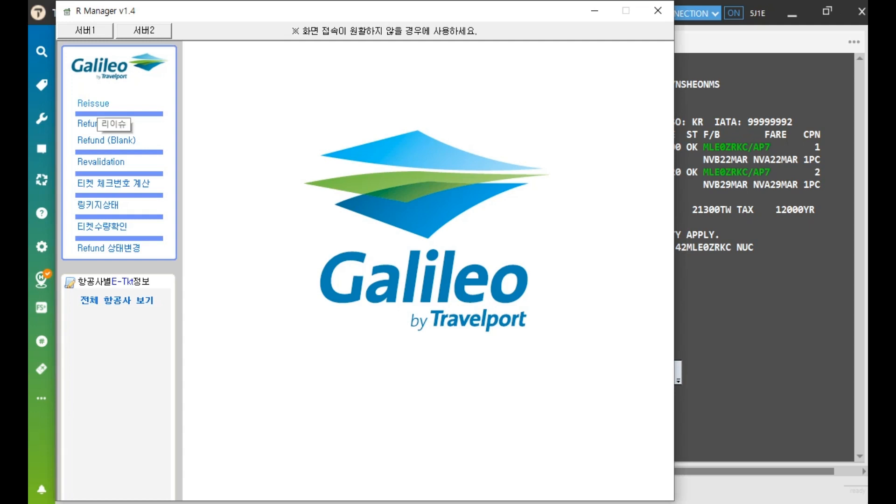
click(97, 103)
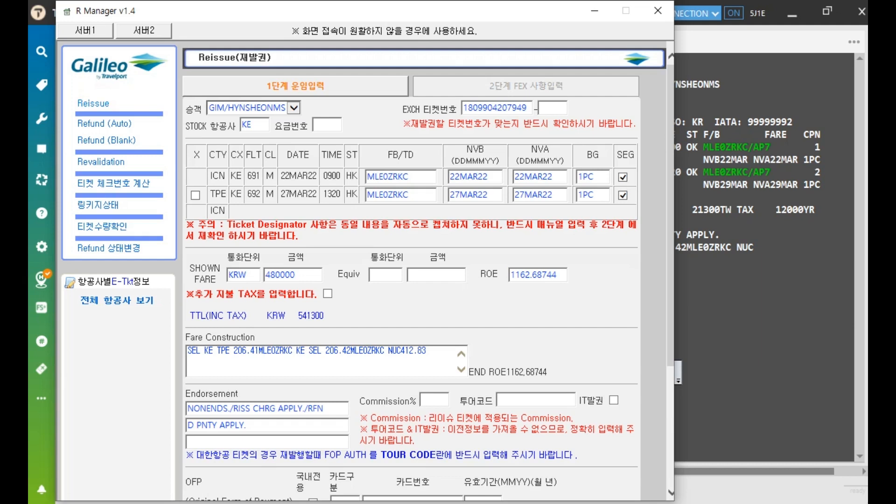
Check the passenger and exchanged ticket number, toggling both flight segments off and back on
click(270, 108)
click(513, 106)
click(622, 178)
click(623, 196)
click(622, 196)
click(623, 177)
Review fare basis MLE0ZRKC, validity dates, 1PC baggage, 480000 fare and 1162.68744 rate, then tick 추가 지불 TAX
click(428, 174)
click(492, 177)
click(556, 178)
click(598, 177)
click(307, 274)
click(395, 273)
click(428, 272)
click(543, 275)
click(327, 294)
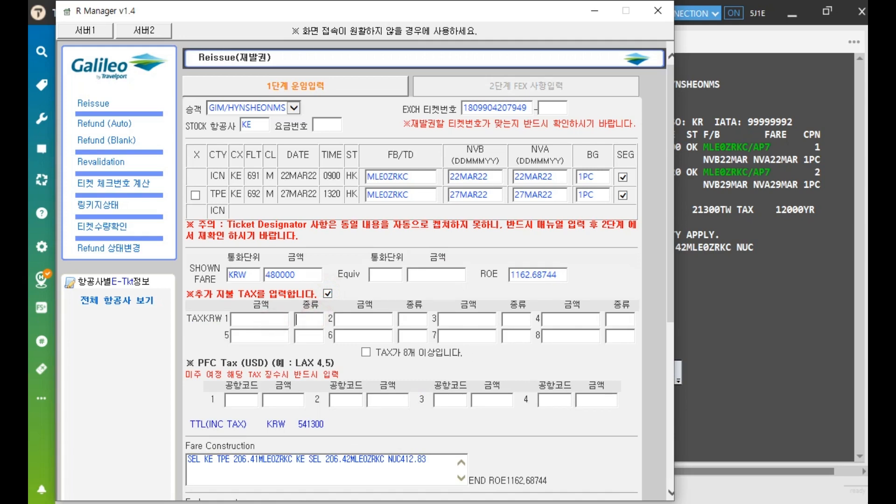
Untick 추가 지불 TAX and review the empty tour code and original card type, number and expiry fields
click(327, 294)
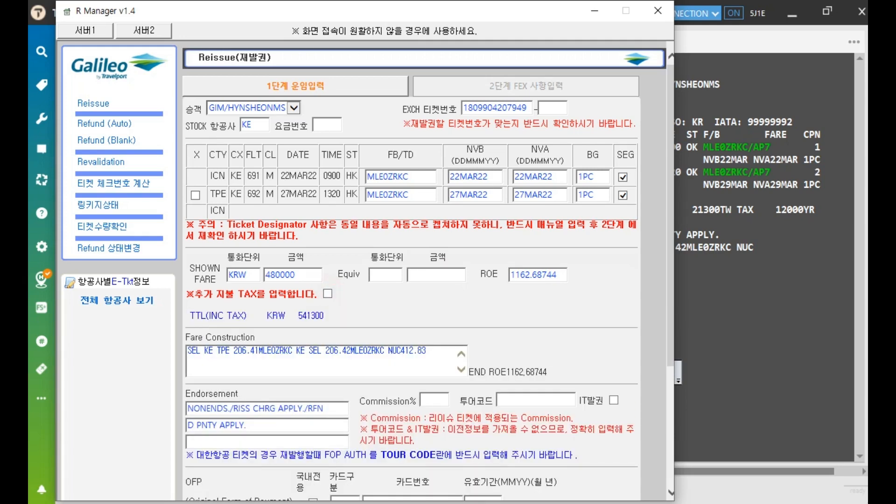
scroll(328, 293, down, 3)
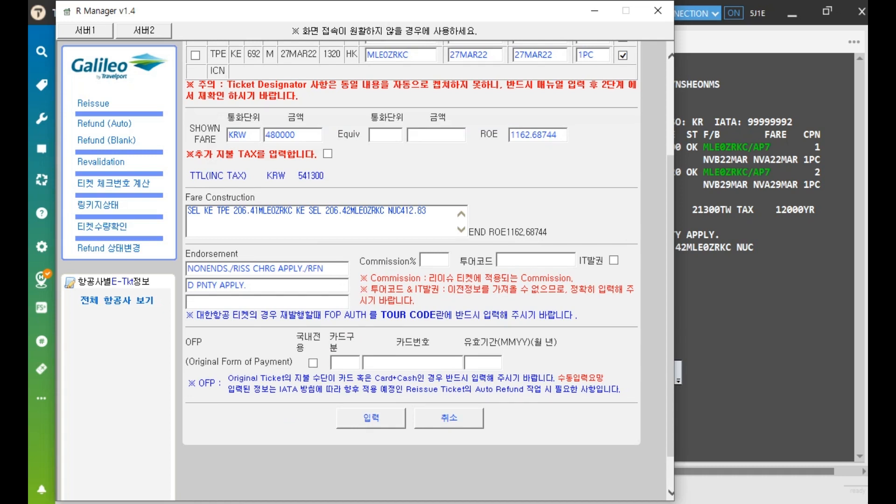
click(524, 260)
click(342, 360)
click(396, 358)
click(480, 361)
scroll(410, 270, up, 3)
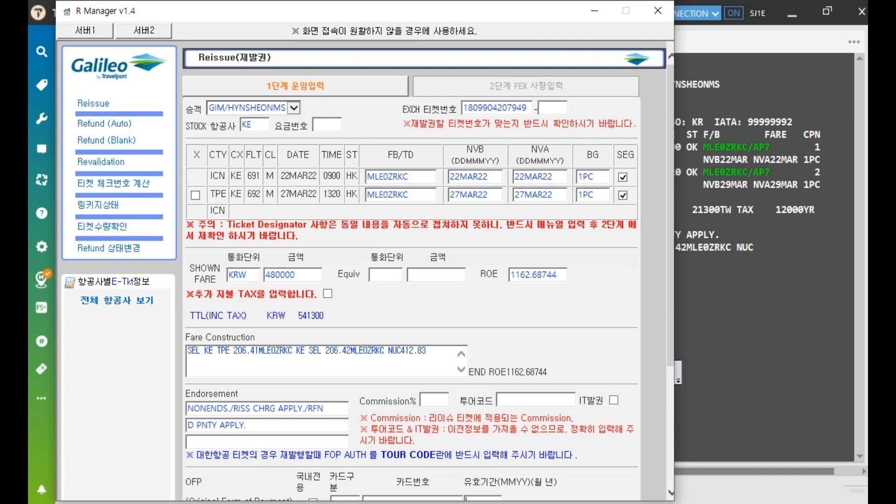
Append /AP7 to both flight segments' fare basis, making each MLE0ZRKC/AP7
drag(227, 225, 309, 225)
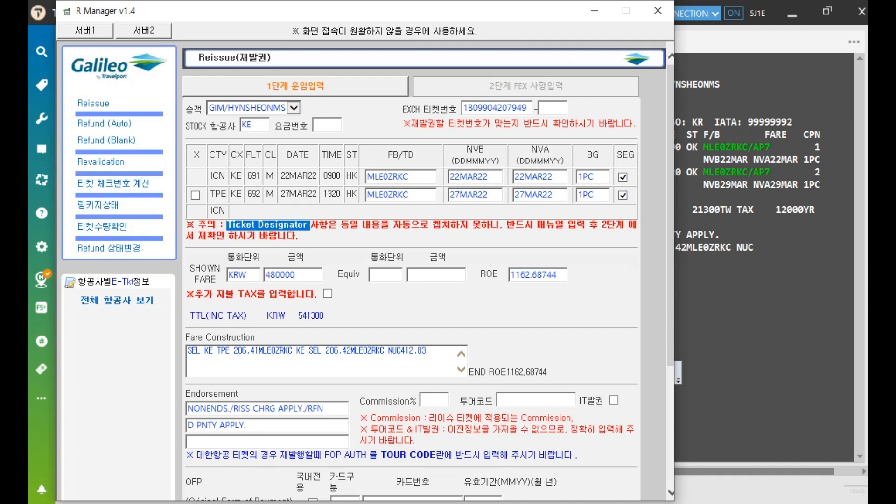
click(513, 403)
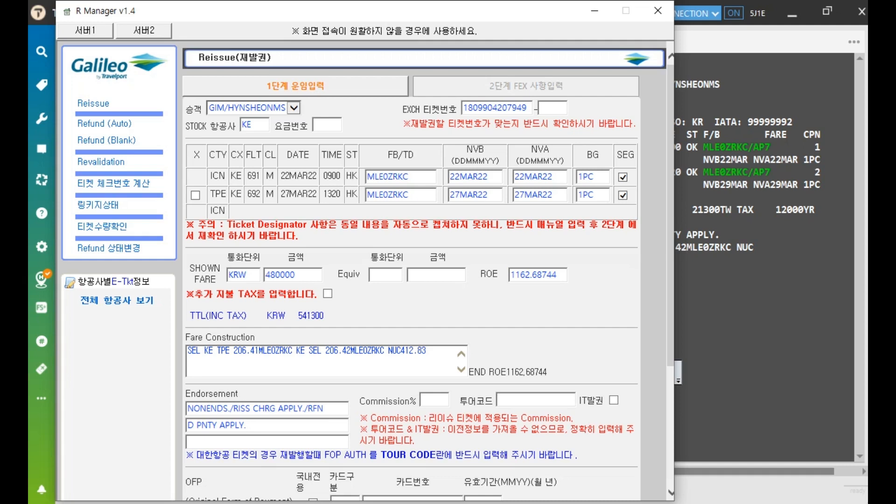
click(423, 178)
text(/AP7)
click(416, 196)
text(/AP7)
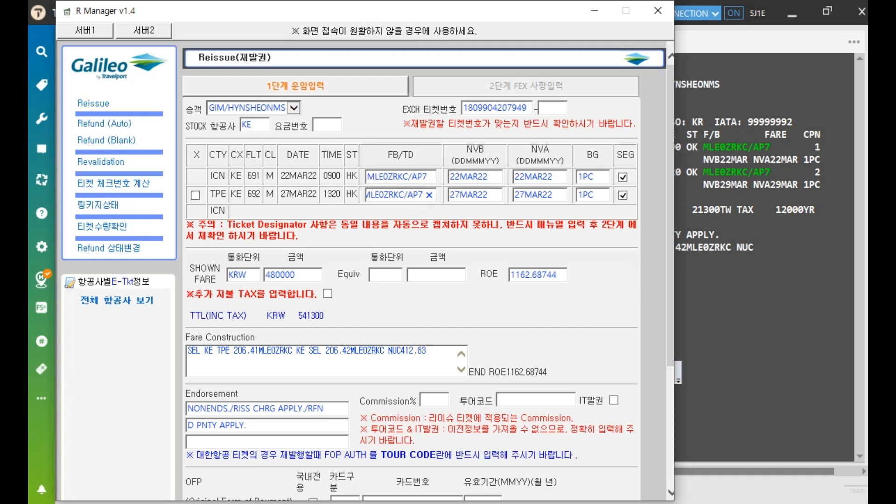
Enter SELGAL as the tour code and check the KRW 541300 total
click(508, 401)
text(SELGAL)
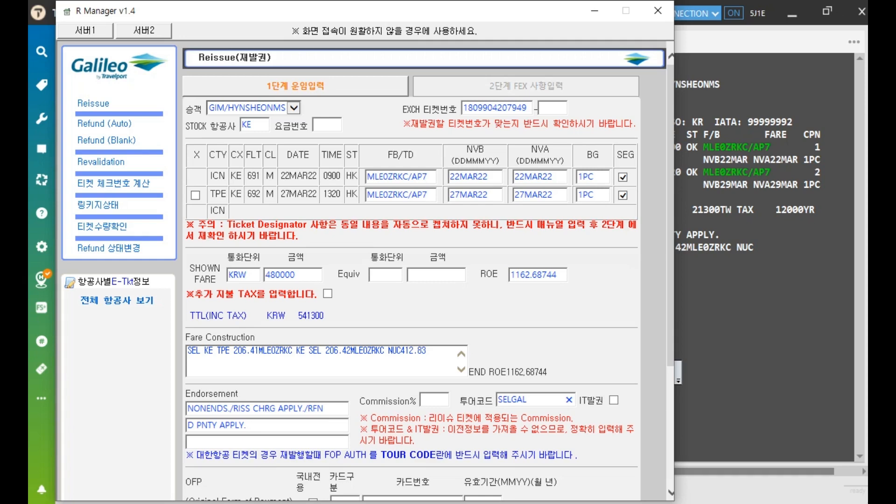
scroll(411, 271, down, 3)
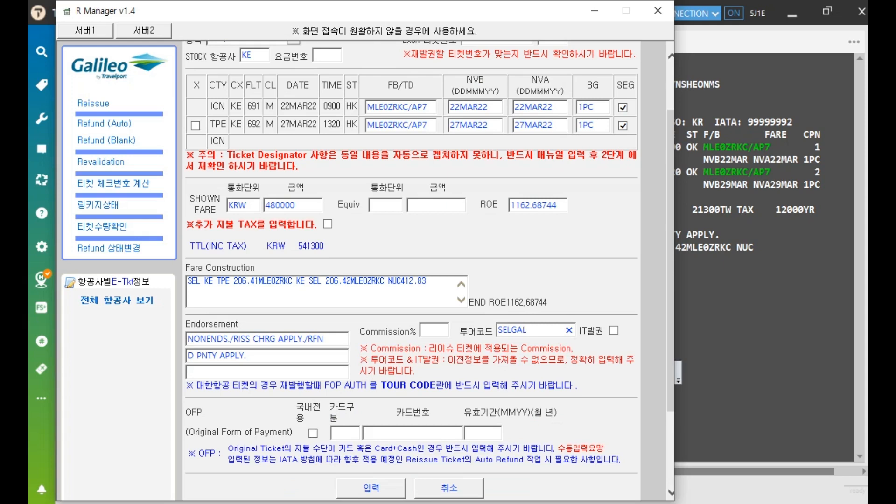
scroll(410, 270, down, 2)
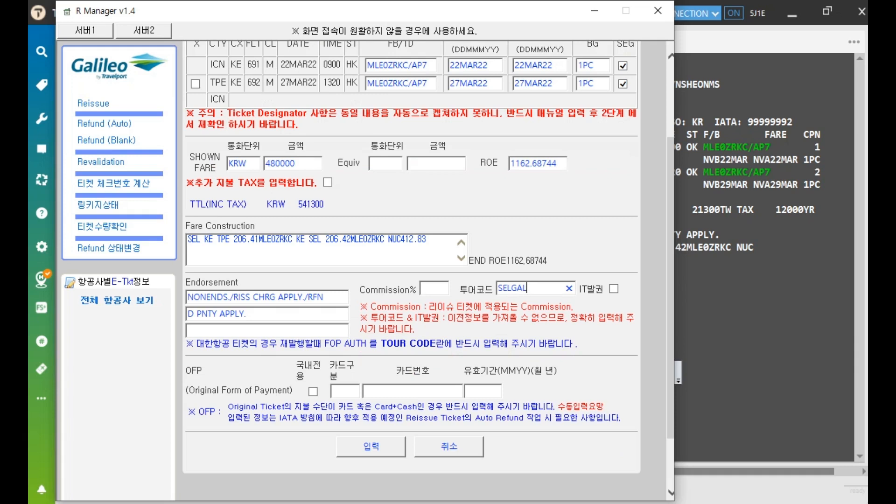
Submit the fare basis and tour code entries and confirm, advancing to step 2 FEX 사항입력
click(369, 447)
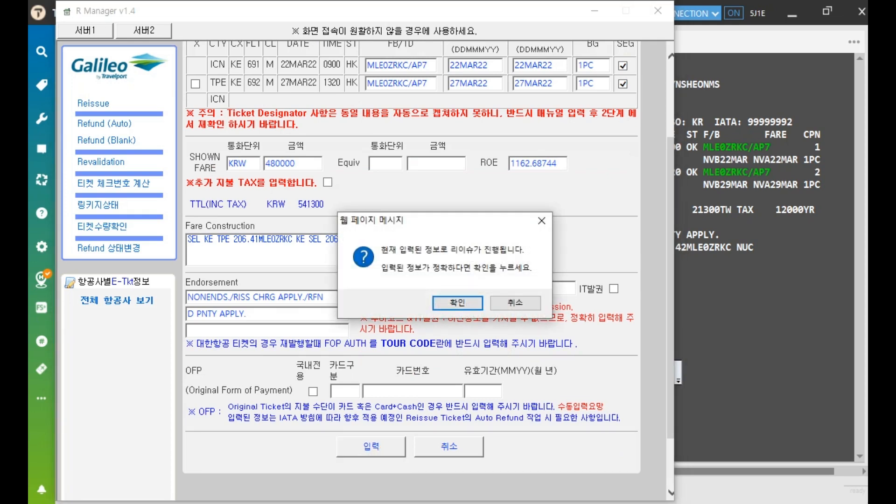
click(466, 304)
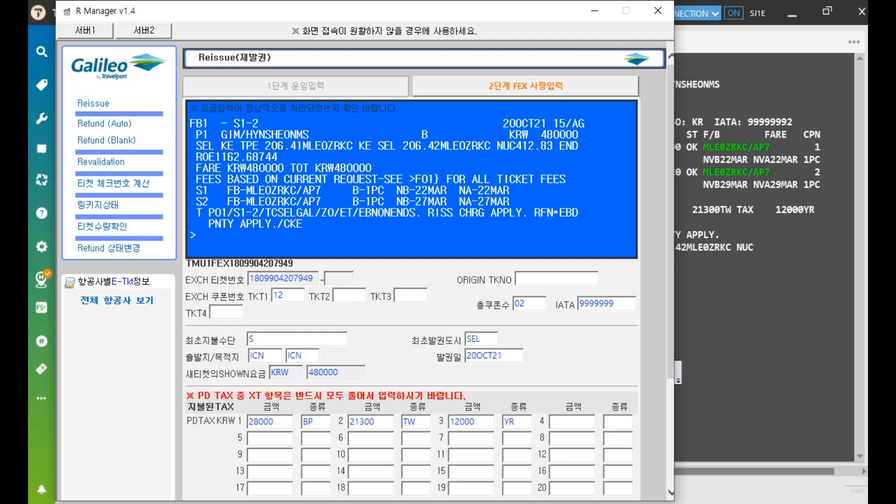
Check the original ticket number, exchanged coupons 12, coupon count 02, IATA number and original payment
scroll(411, 280, down, 3)
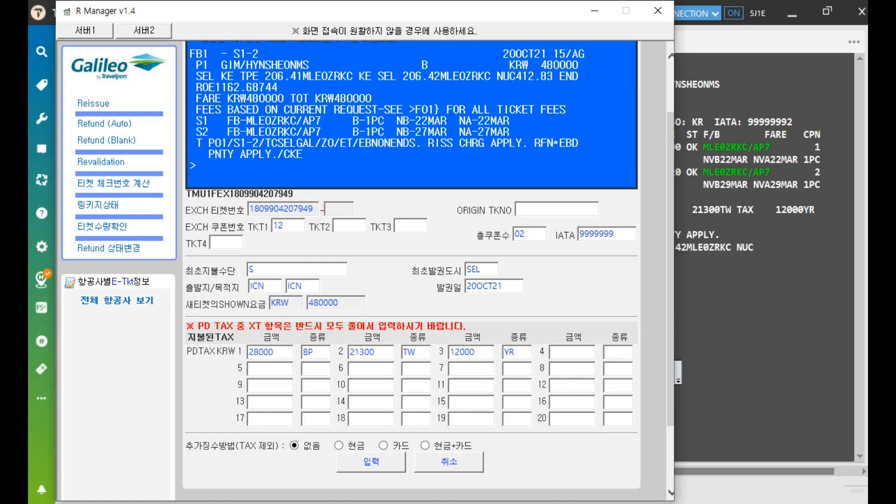
click(536, 206)
click(288, 230)
click(534, 236)
click(622, 233)
click(318, 269)
Restore the original form of payment field to S after briefly entering MISC
drag(291, 267, 248, 270)
text(MISC)
key(BackSpace)
key(BackSpace)
key(BackSpace)
key(BackSpace)
text(S)
Confirm issuing city SEL, issue date 20OCT21 and fare 480000, and choose cash collection
click(493, 269)
click(515, 282)
click(352, 299)
click(338, 444)
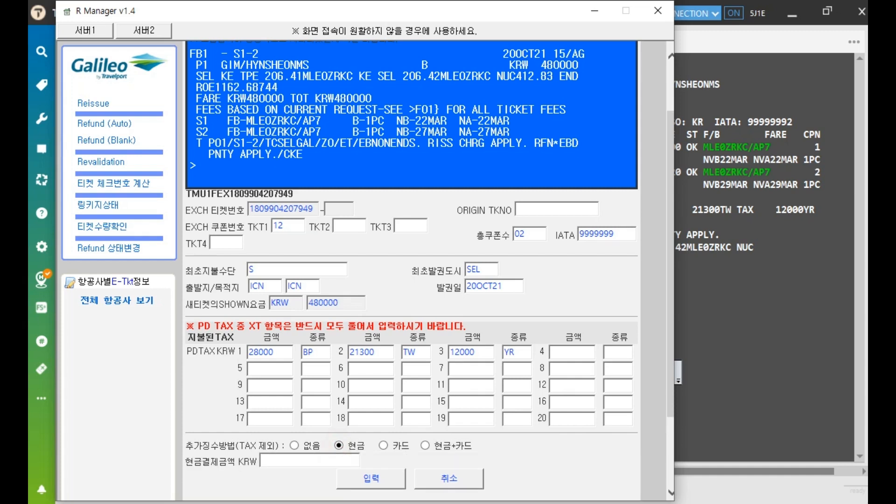
Enter, then erase, a 50000 cash amount, noting extra collection excludes tax
drag(238, 446, 281, 445)
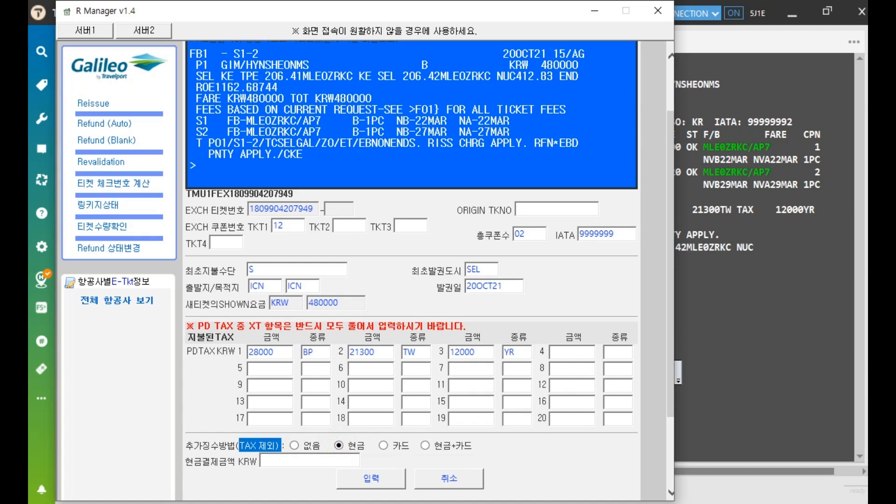
click(275, 461)
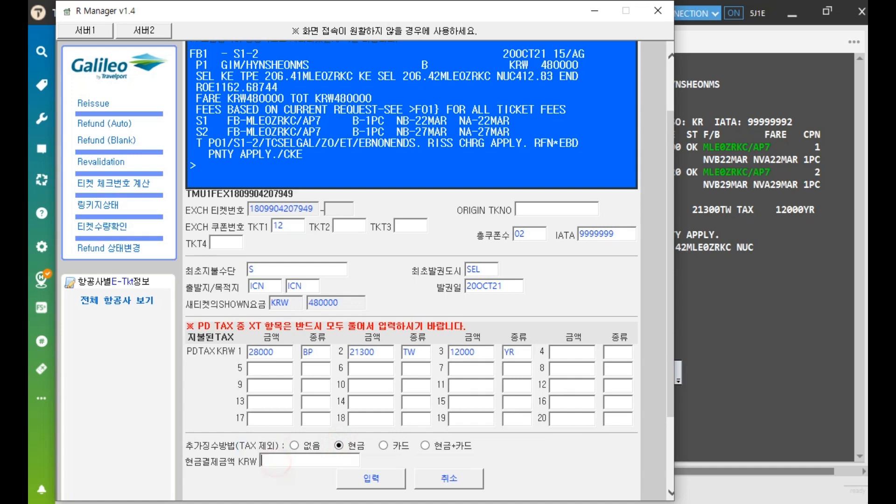
text(50000)
key(BackSpace)
key(BackSpace)
key(BackSpace)
key(BackSpace)
key(BackSpace)
Try card and cash-plus-card collection, then set the additional collection method to none
click(383, 445)
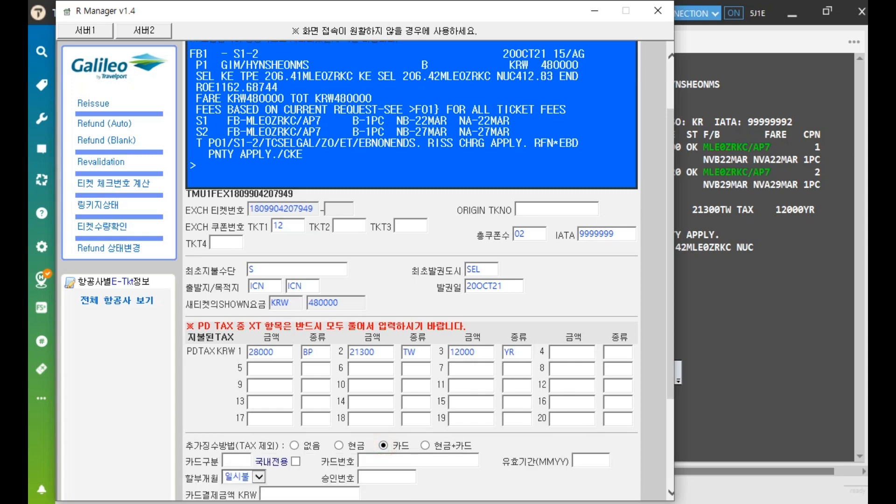
scroll(411, 261, down, 3)
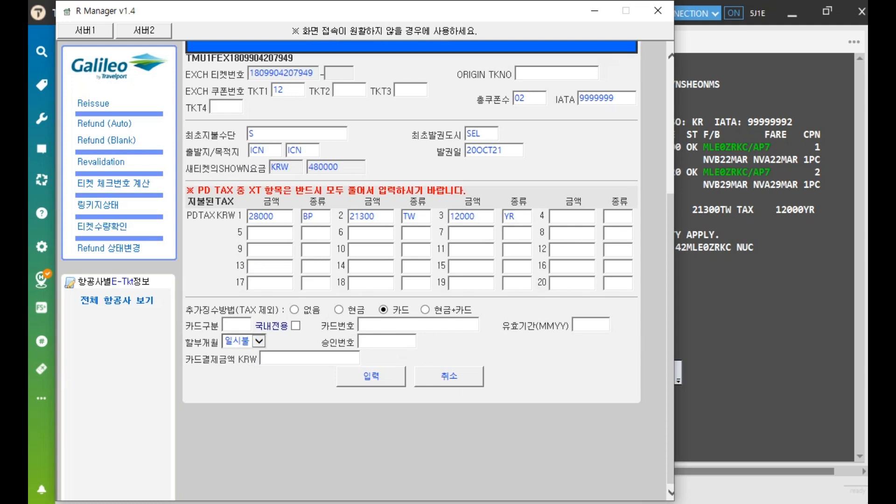
click(425, 310)
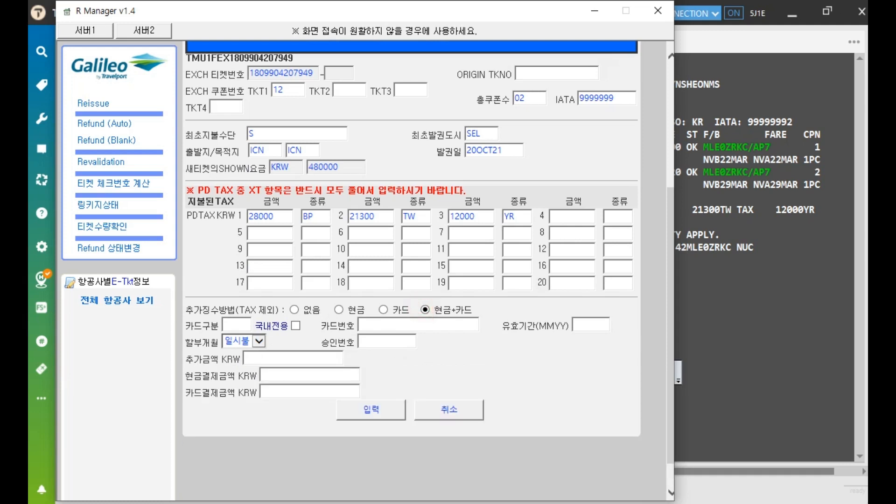
click(301, 356)
click(300, 376)
click(302, 392)
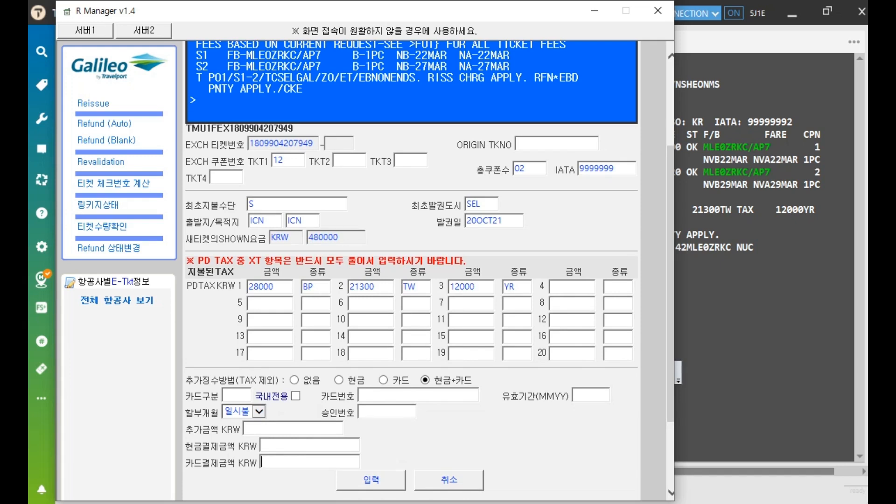
click(295, 380)
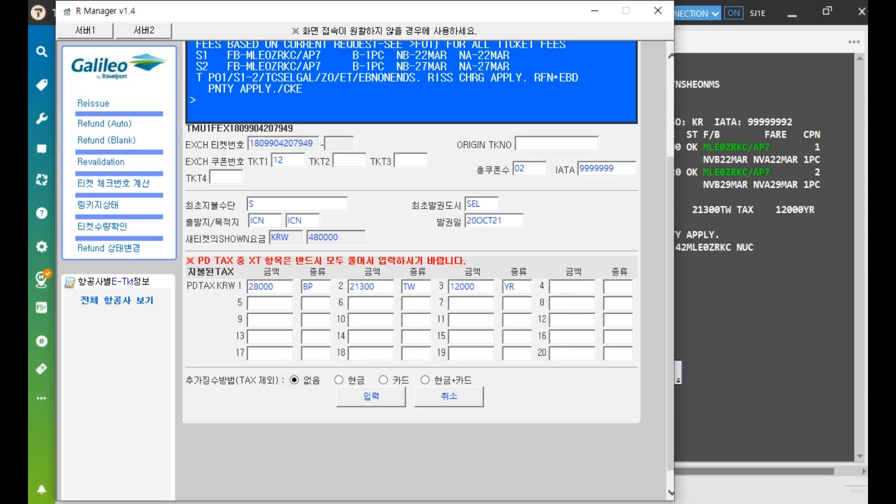
Submit the FEX details and review the fare quote, exchanged ticket and paid taxes 28000 BP, 21300 TW, 12000 YR
scroll(411, 271, up, 1)
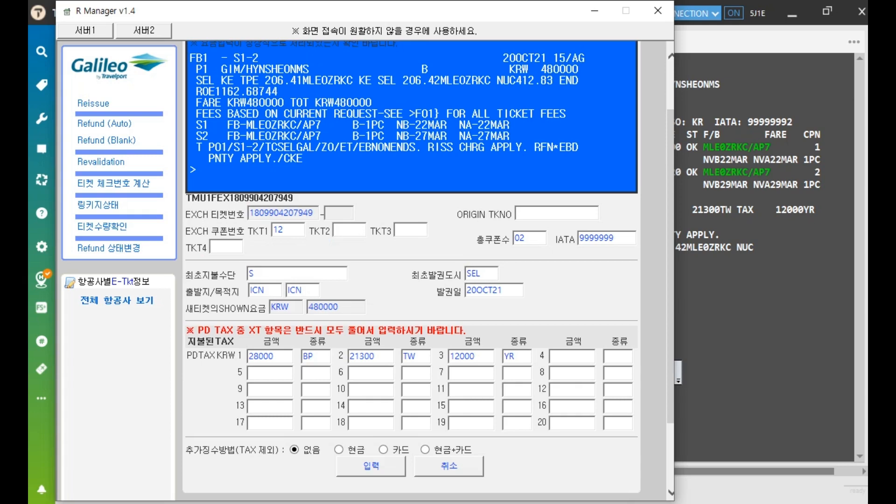
click(371, 466)
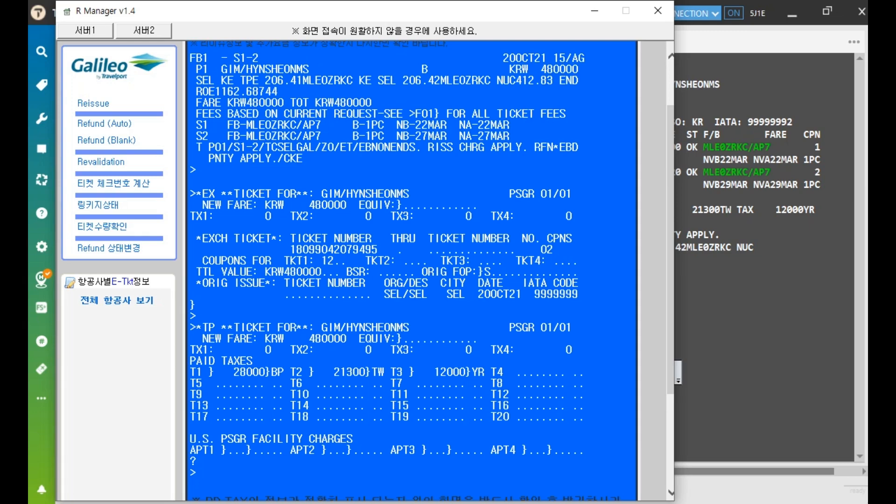
scroll(411, 271, up, 2)
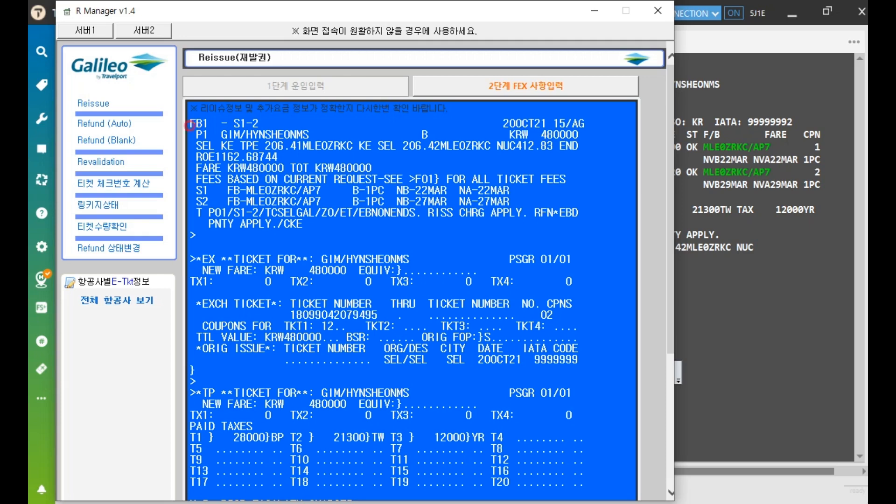
drag(190, 125, 371, 225)
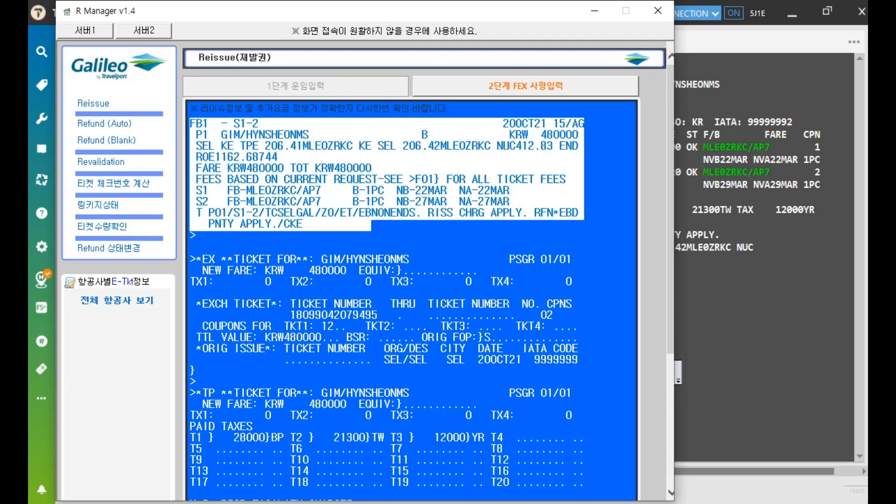
drag(190, 255, 578, 362)
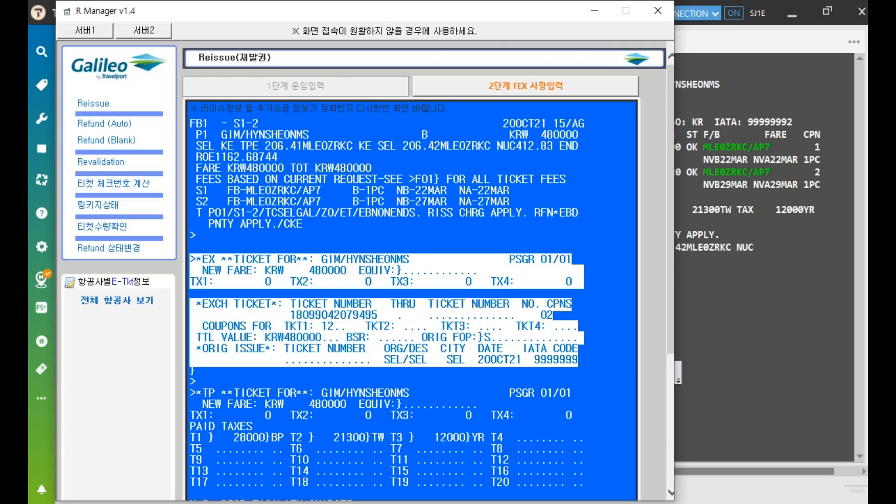
scroll(411, 271, down, 3)
drag(190, 253, 583, 376)
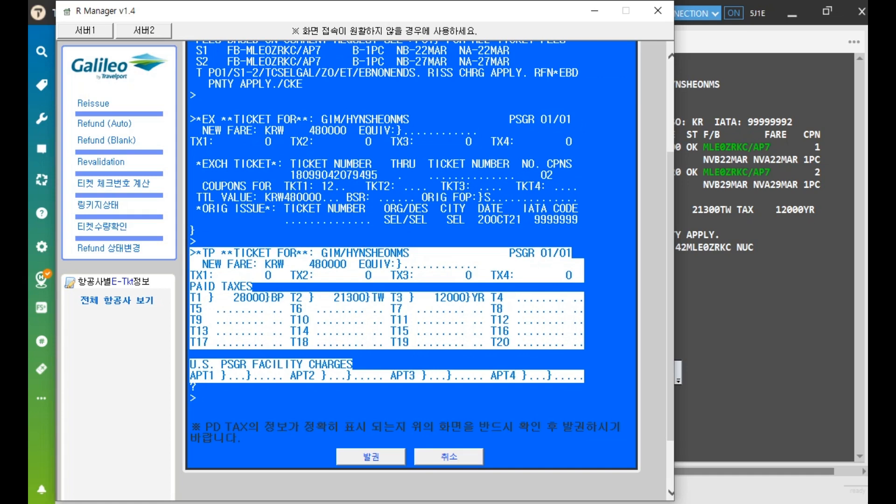
click(246, 395)
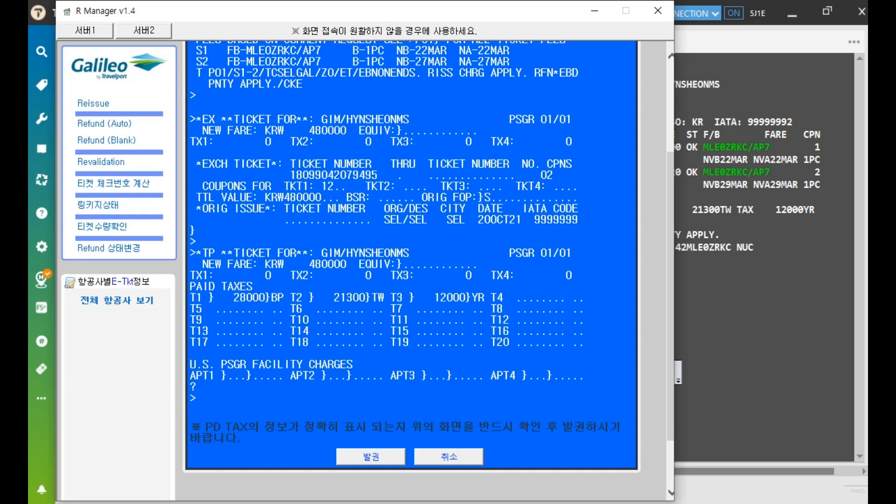
Issue the reissued ticket with 발권 and confirm, generating the KRW 480000 e-ticket
click(362, 457)
click(500, 301)
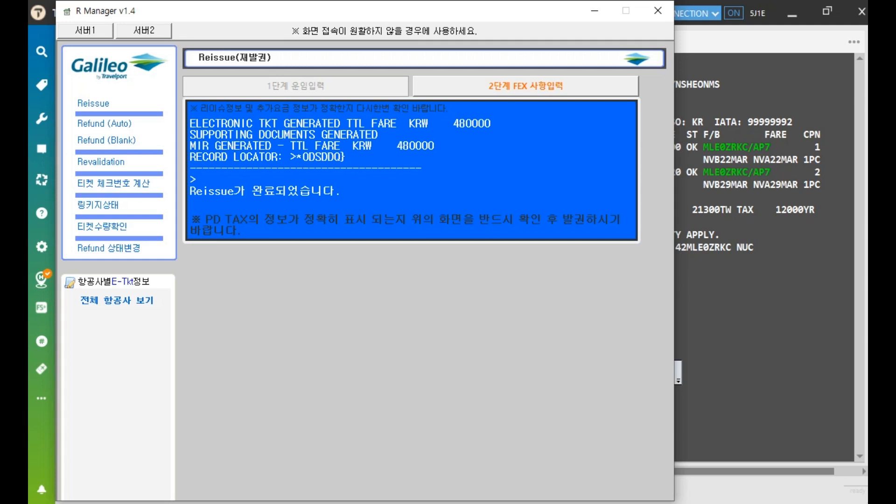
Close R Manager and redisplay the booking with IR to check the new KRW 480000 current ticket
click(658, 10)
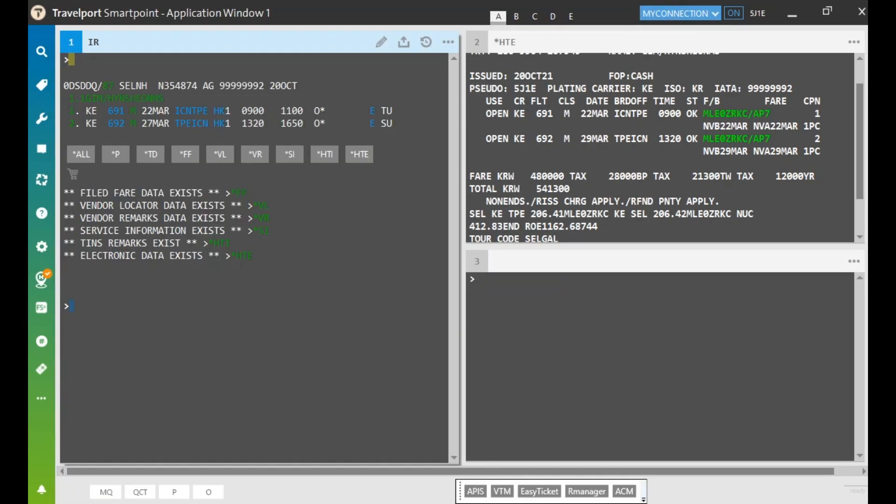
text(IR)
key(Return)
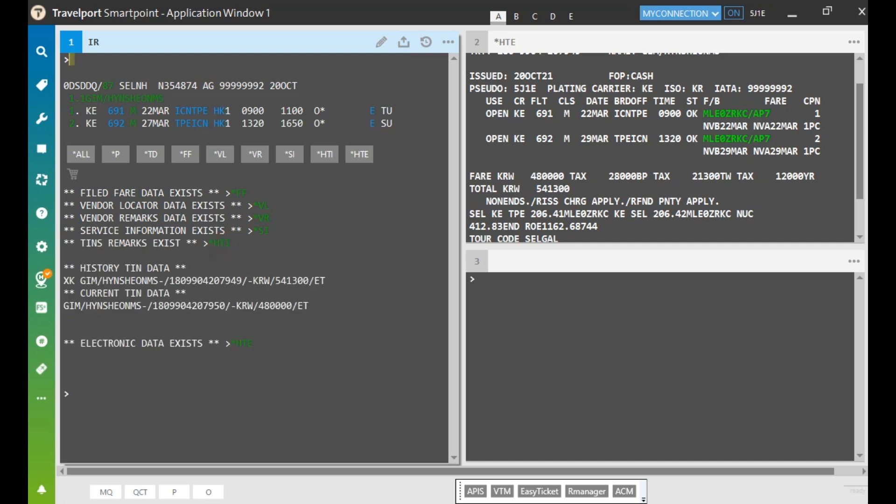
drag(153, 306, 225, 305)
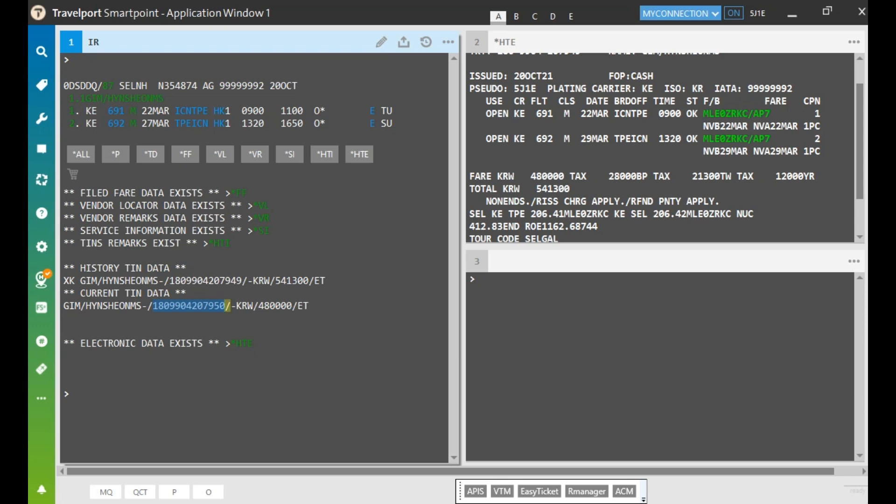
click(477, 279)
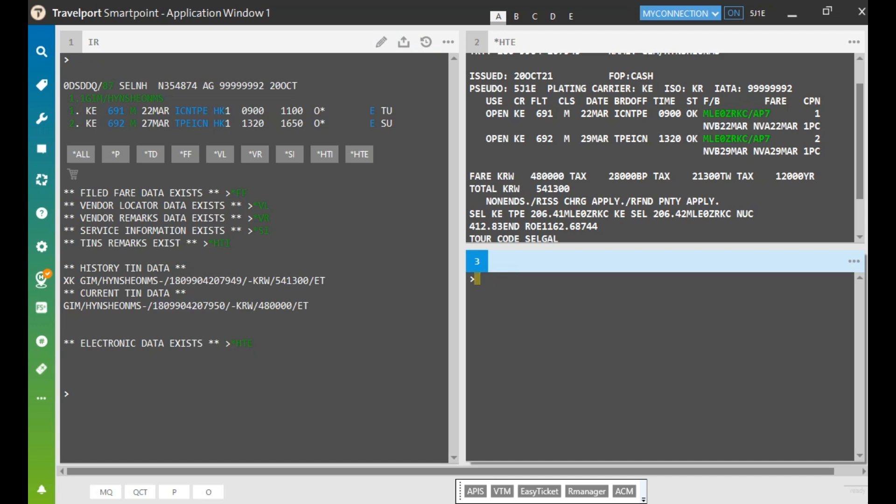
click(561, 152)
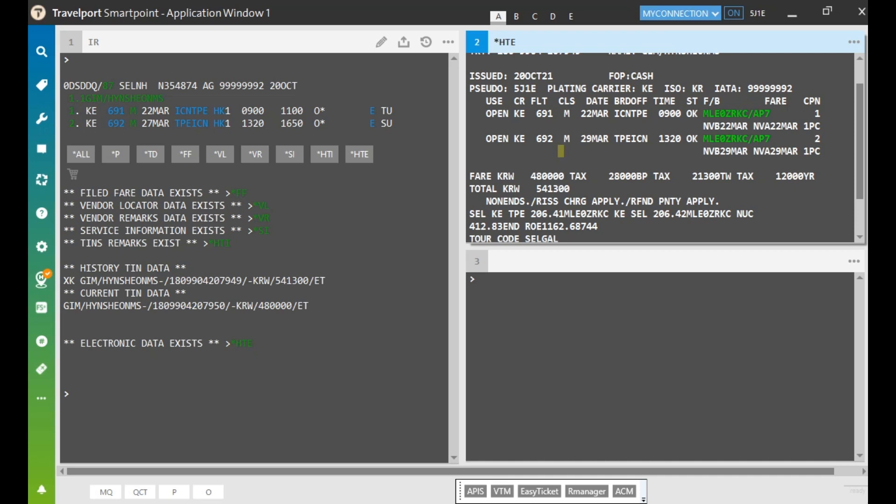
click(517, 301)
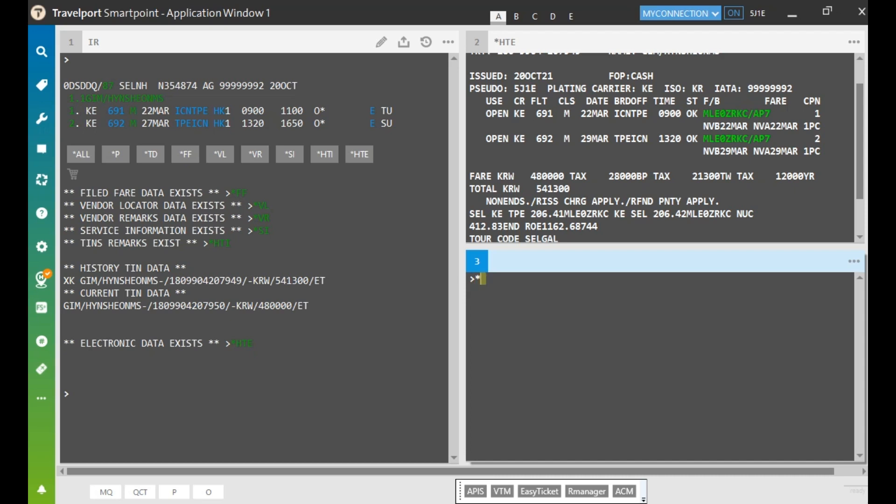
In window 3, list the e-tickets and open the original ticket, confirming both coupons show EXCH
text(TE)
key(Return)
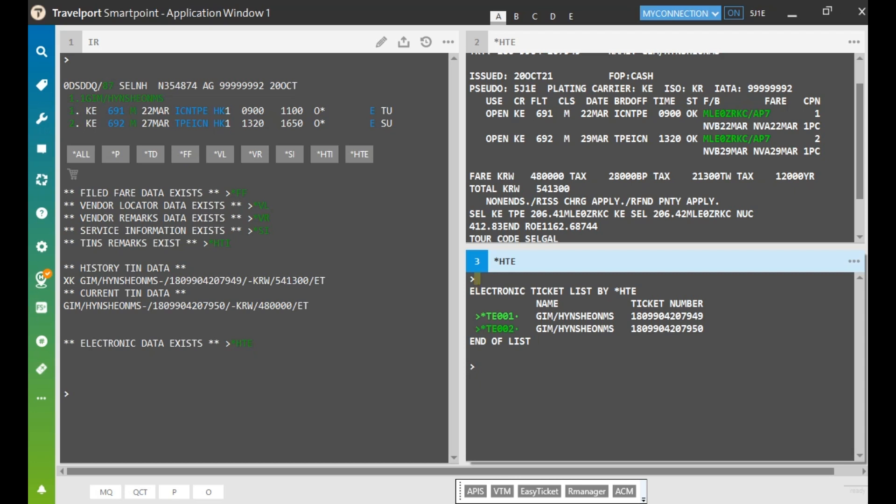
click(497, 316)
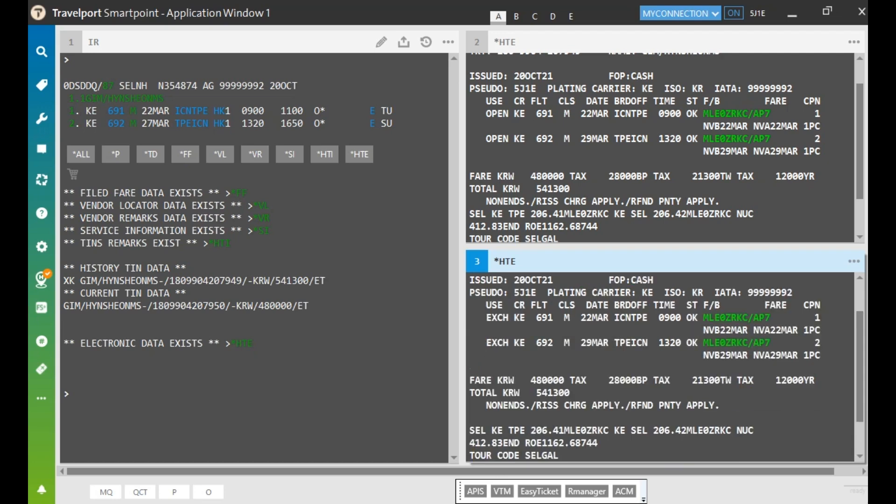
scroll(660, 367, up, 2)
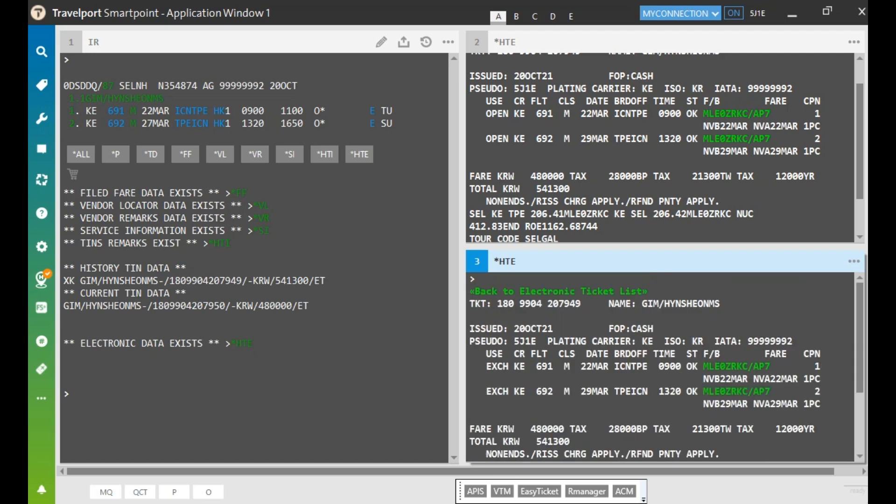
drag(485, 367, 513, 392)
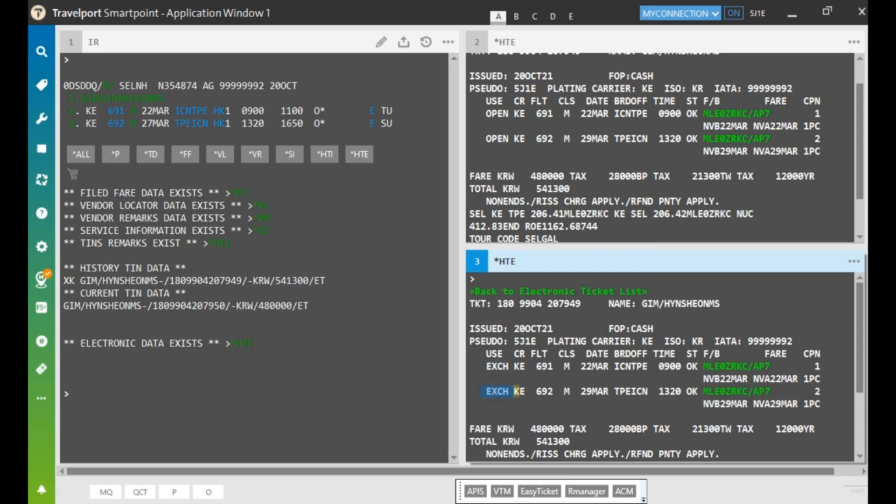
click(589, 202)
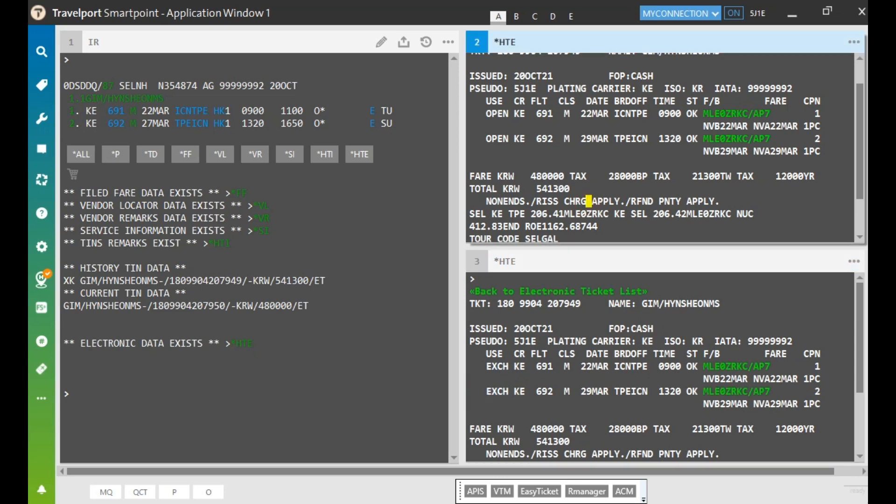
In window 2, enter *HTE and open ticket 002, checking its number and both OPEN coupons
key(ctrl+w)
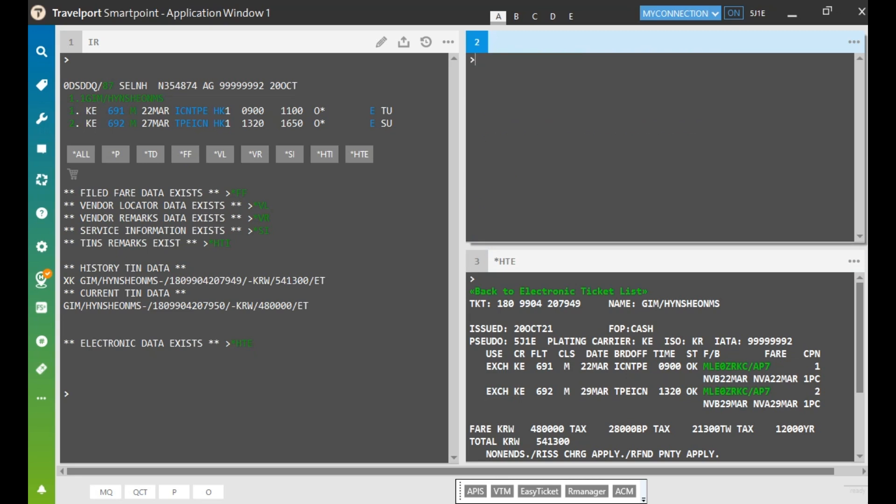
text(*HTE)
key(Return)
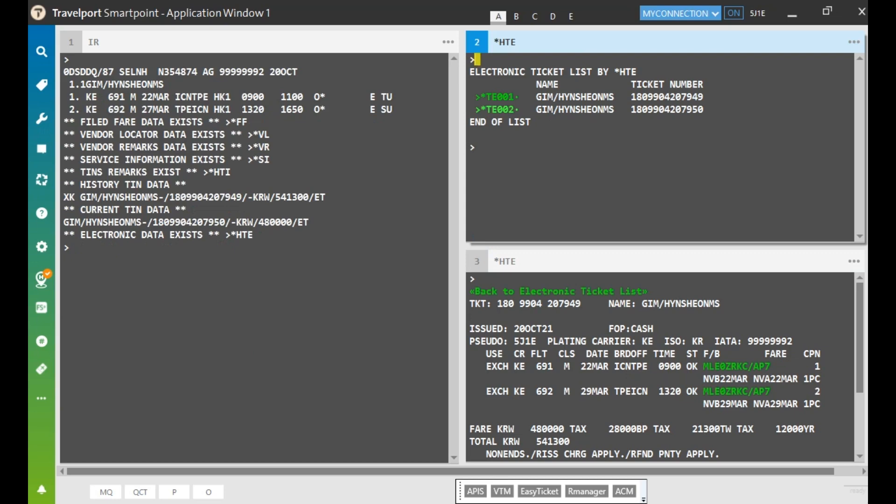
click(497, 110)
scroll(496, 110, down, 2)
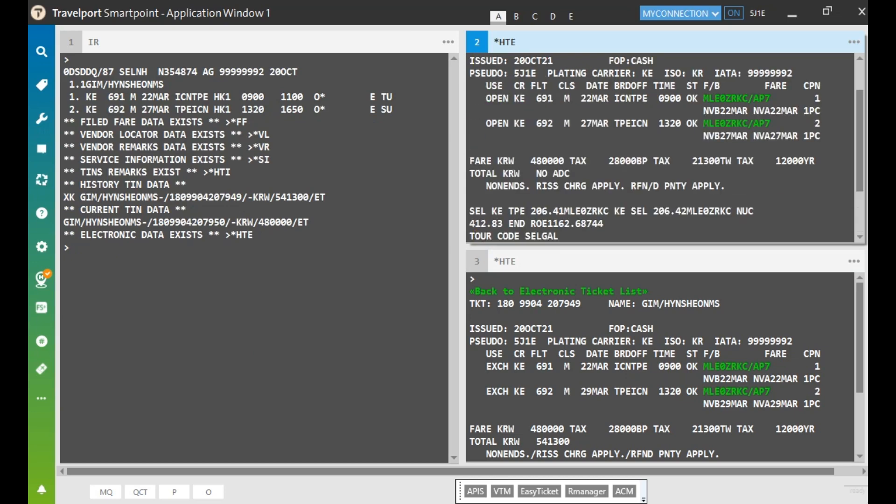
scroll(663, 148, up, 1)
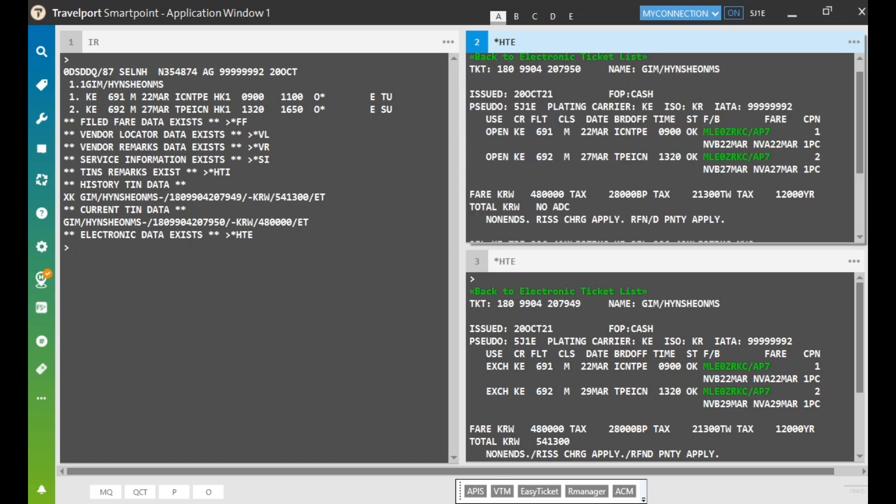
scroll(666, 148, up, 1)
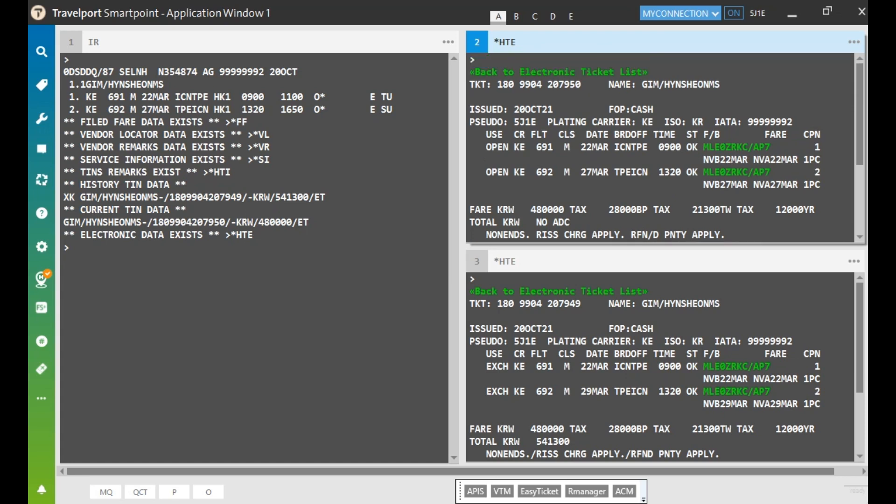
drag(498, 84, 597, 84)
double_click(489, 147)
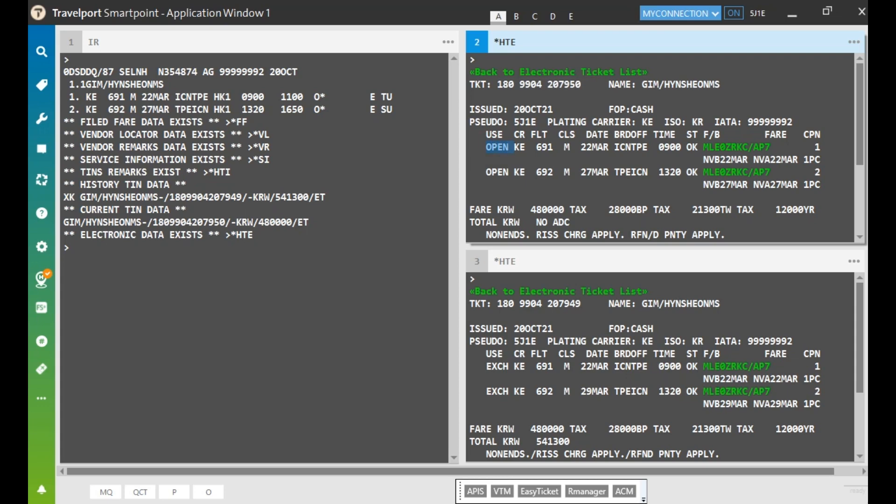
double_click(496, 172)
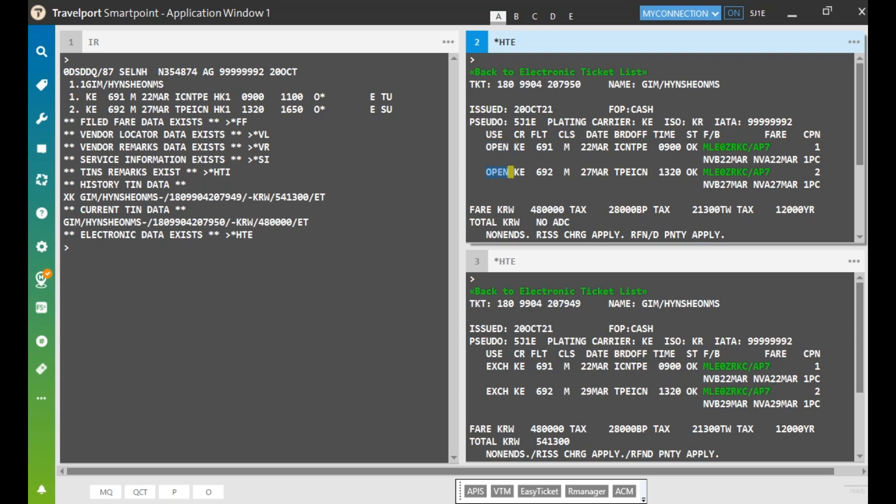
Check the NO ADC total, EXCHANGED FOR and ORIGINAL ISSUE ticket lines
scroll(660, 148, down, 5)
drag(535, 155, 581, 155)
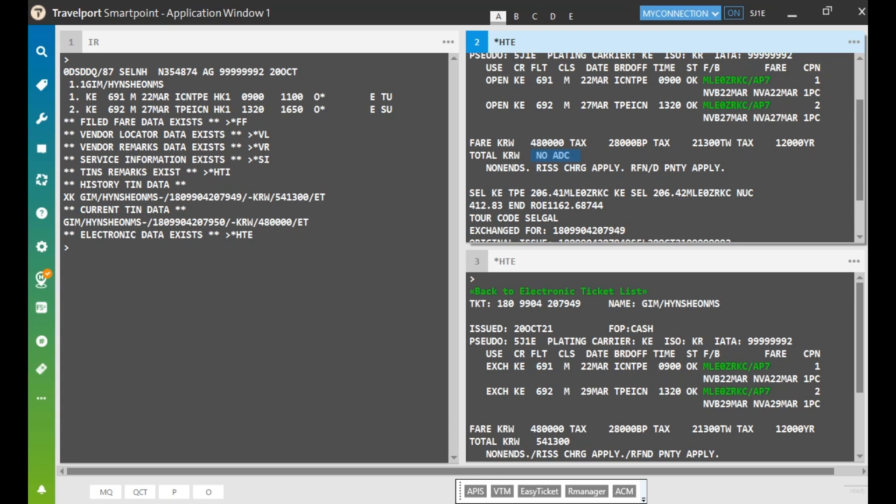
scroll(667, 147, down, 2)
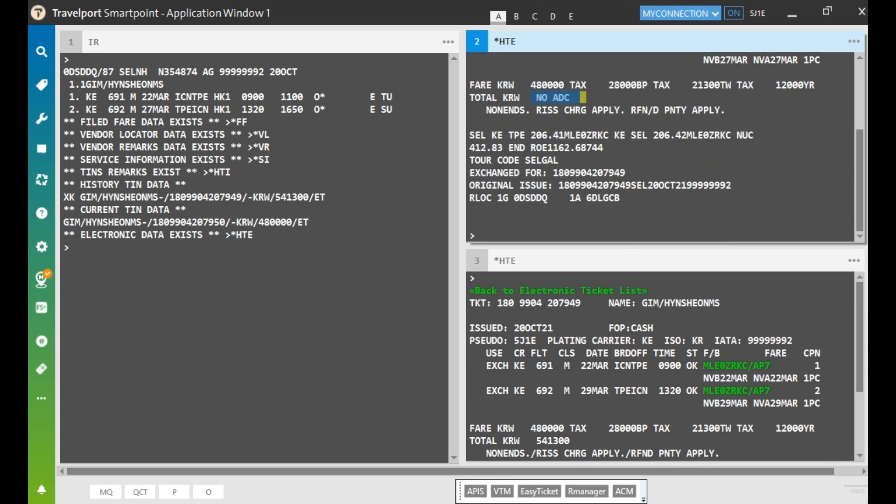
drag(554, 172, 625, 173)
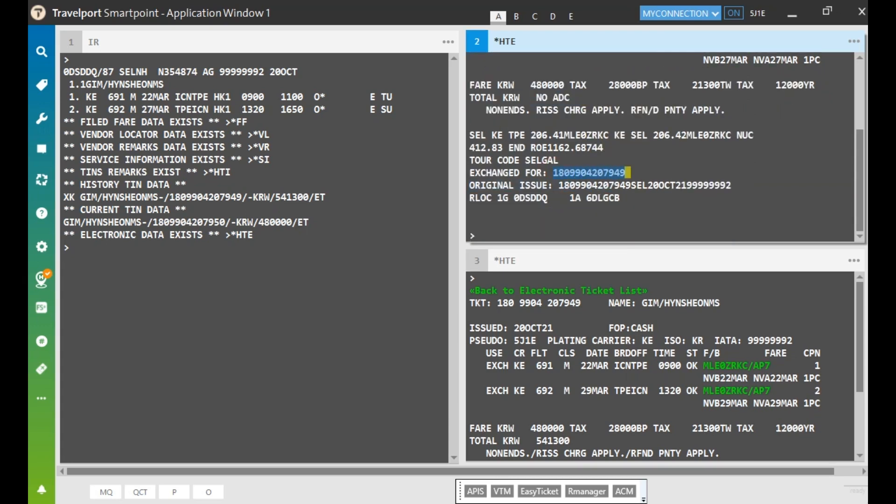
drag(559, 185, 636, 186)
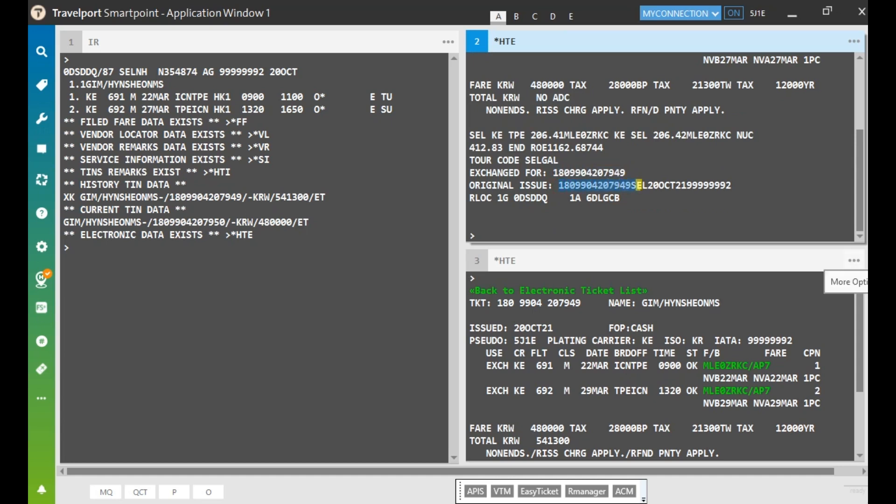
Delete the extra third terminal window
click(854, 260)
mouse_move(785, 300)
click(774, 341)
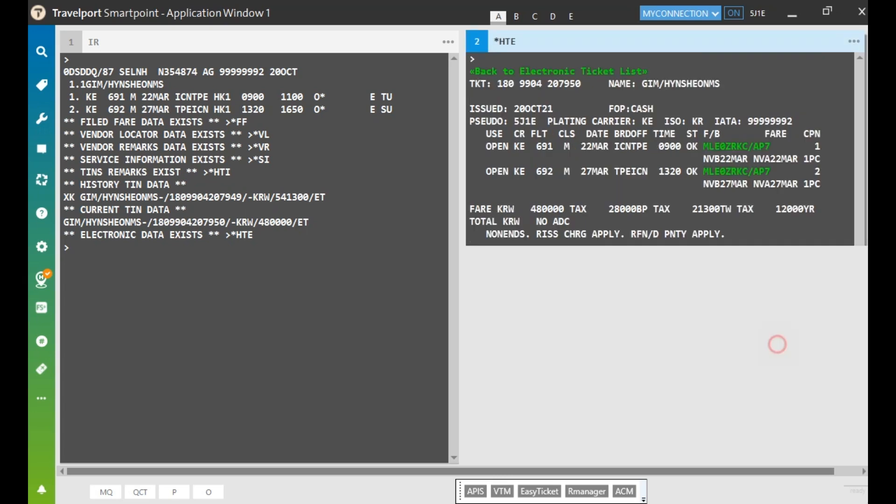
Show the booking's current electronic ticket in window 2 with *HTE
click(611, 375)
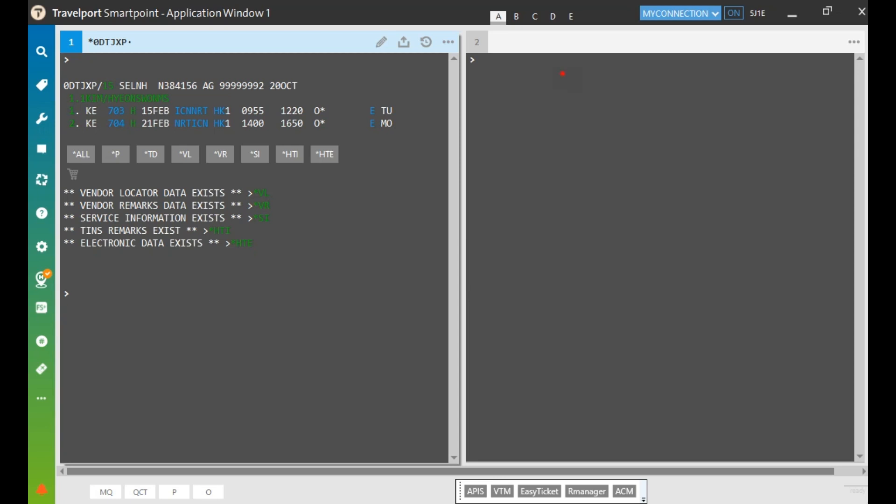
click(477, 60)
text(*HTE)
key(Return)
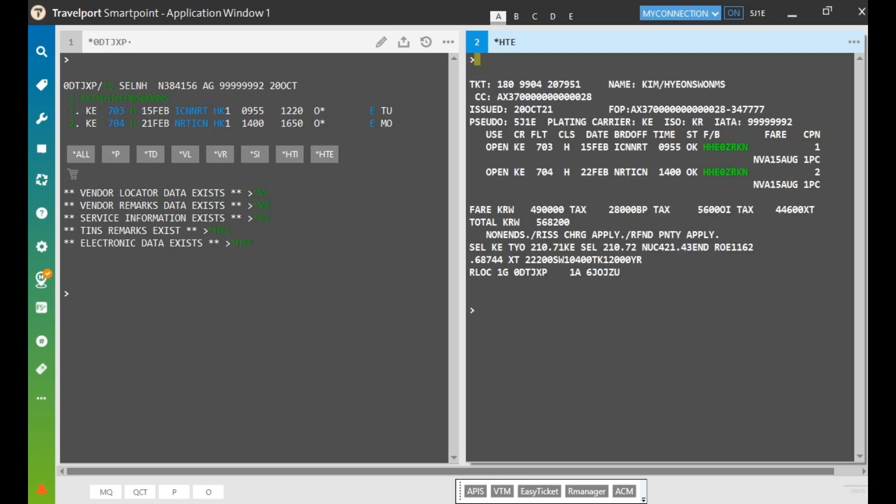
Redisplay the Korean Air ICN–NRT booking in window 1 with IR
click(104, 61)
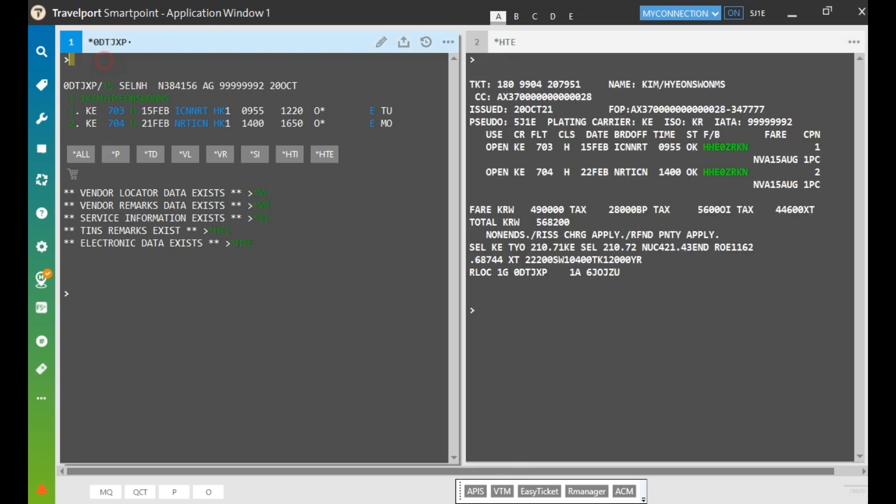
text(IR)
key(Return)
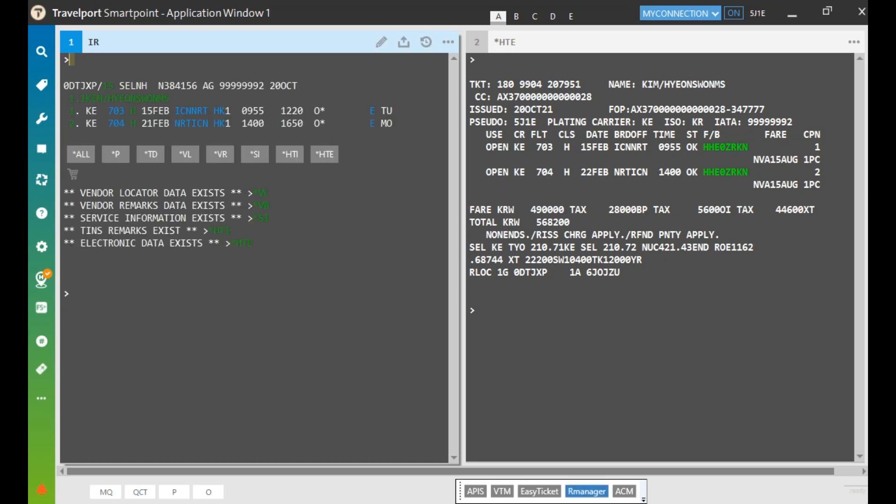
Open R Manager's Reissue form for the KE 703/704 ticket and review its passenger, EXCH number and notes
click(586, 491)
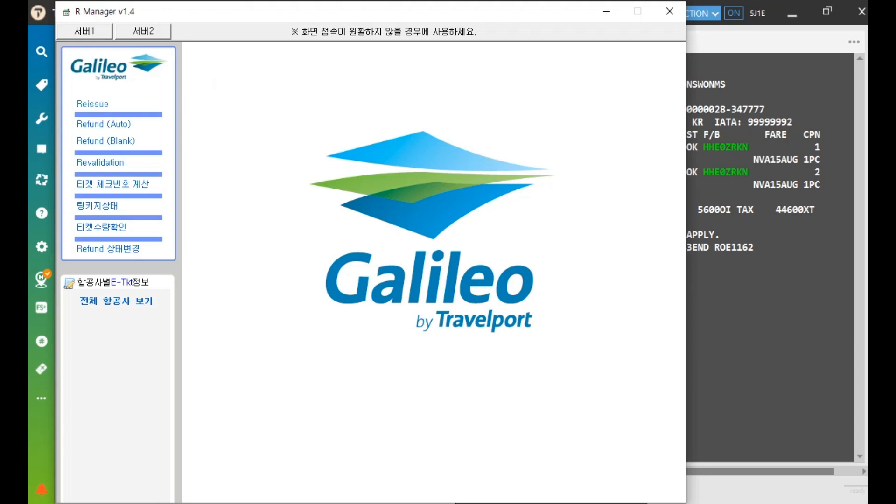
click(93, 104)
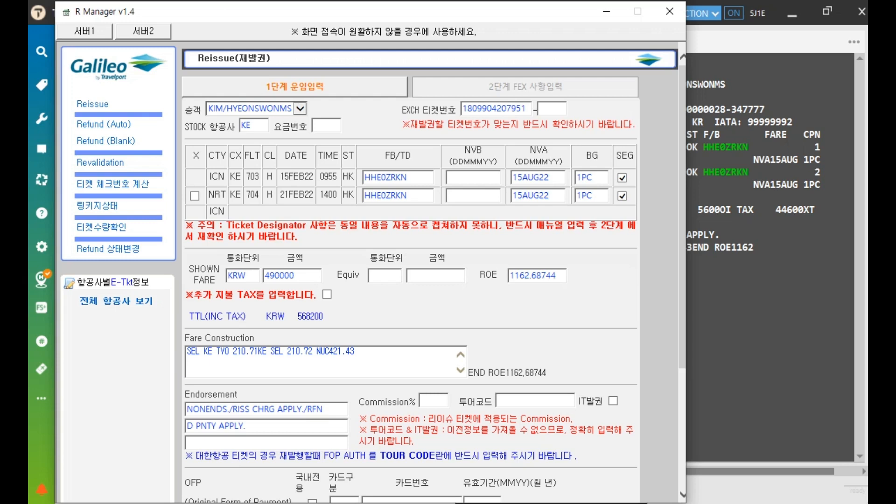
click(264, 109)
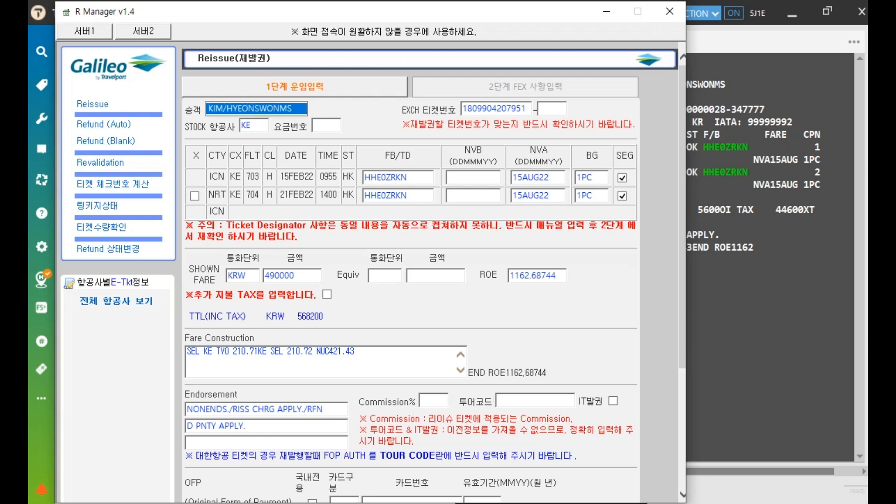
click(505, 107)
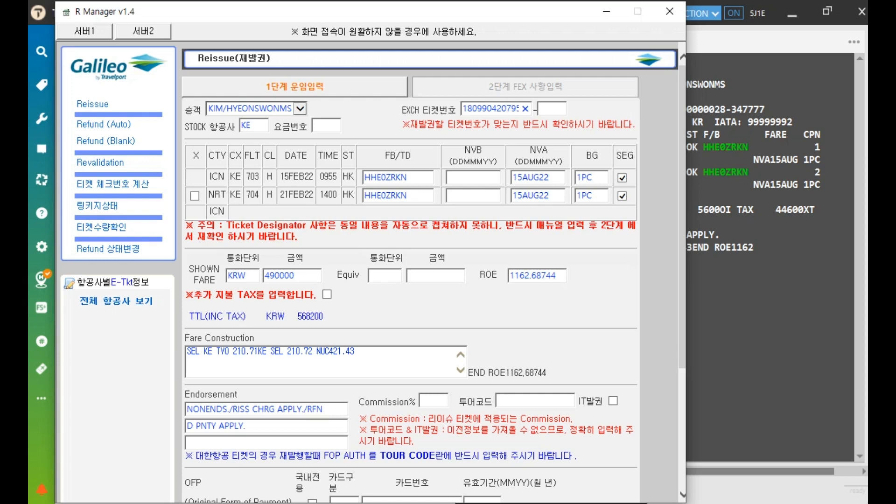
drag(226, 225, 308, 226)
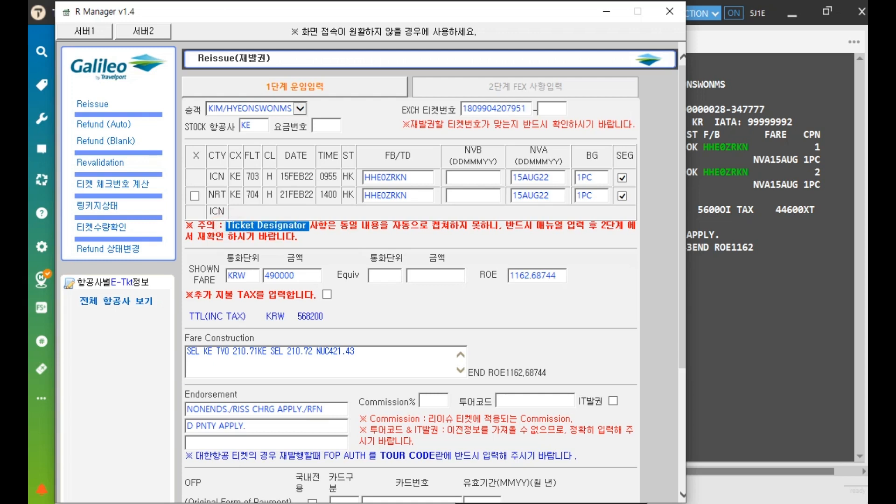
drag(370, 430, 441, 429)
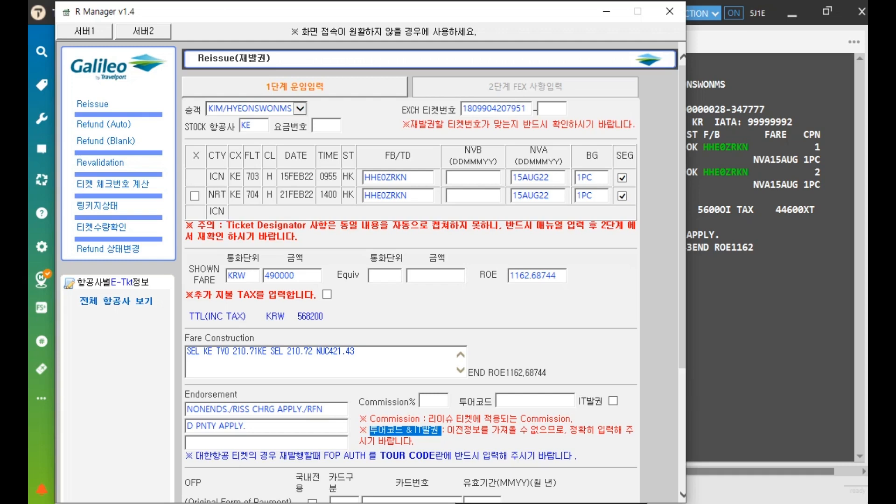
scroll(434, 276, down, 3)
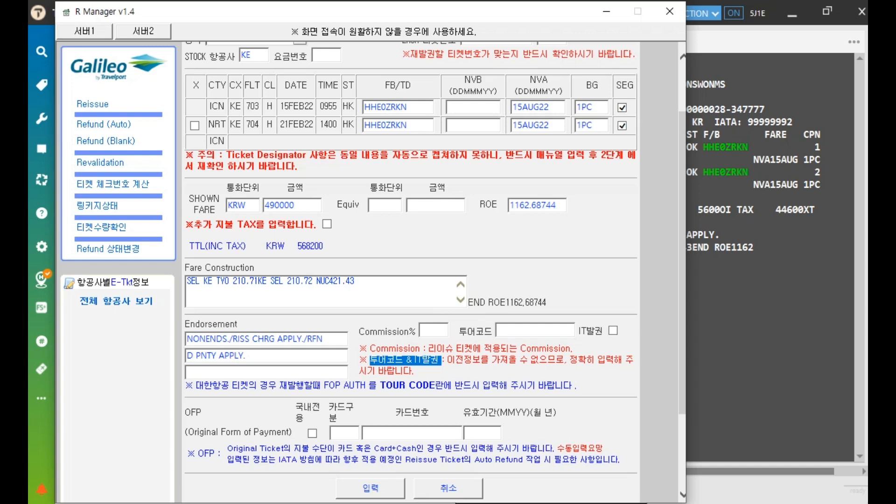
Enter card type AX with the original card number and expiry, then submit and confirm the fare step
click(345, 433)
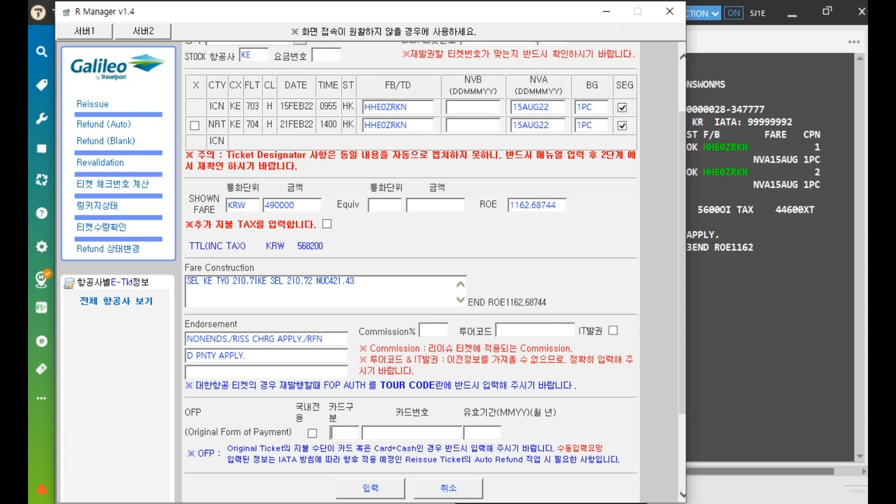
text(AX)
click(415, 433)
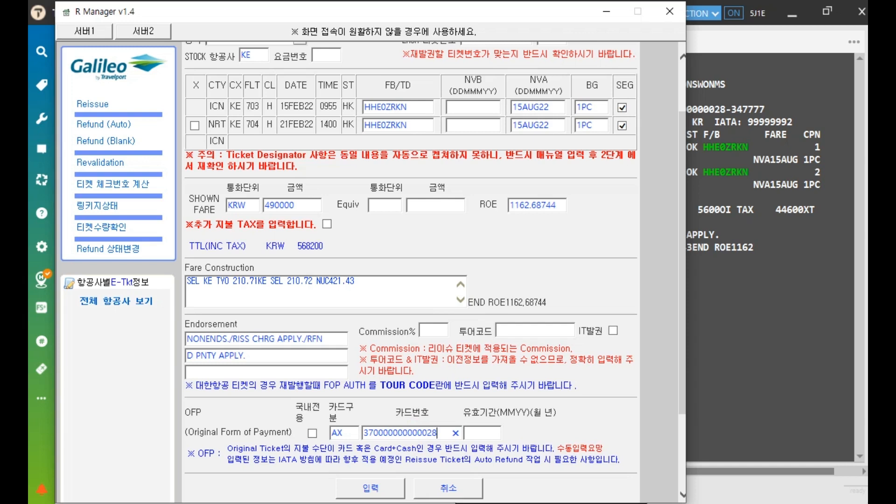
click(484, 433)
text(1225)
click(370, 488)
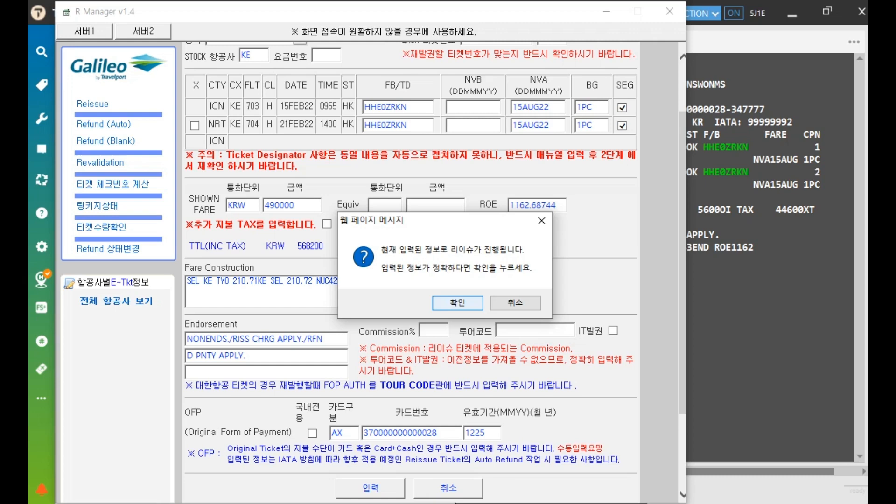
key(Return)
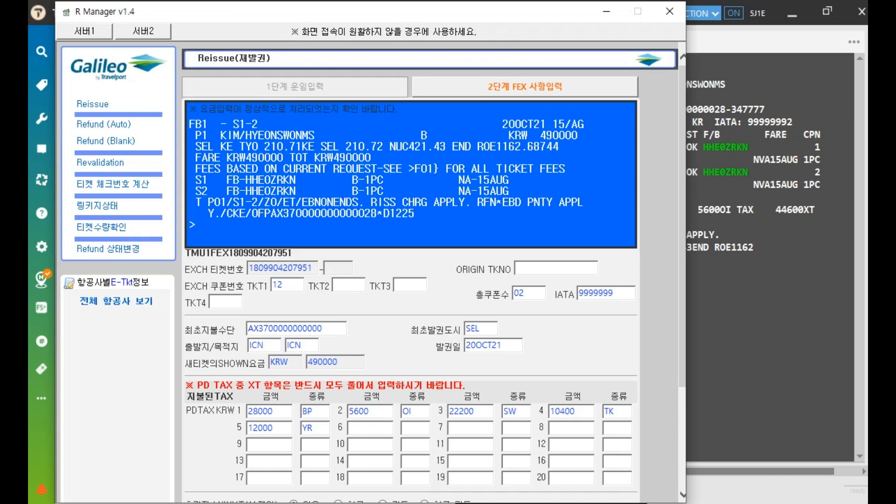
Submit the step-2 exchange details to show the KRW 490000 fare with five paid taxes
scroll(410, 280, down, 3)
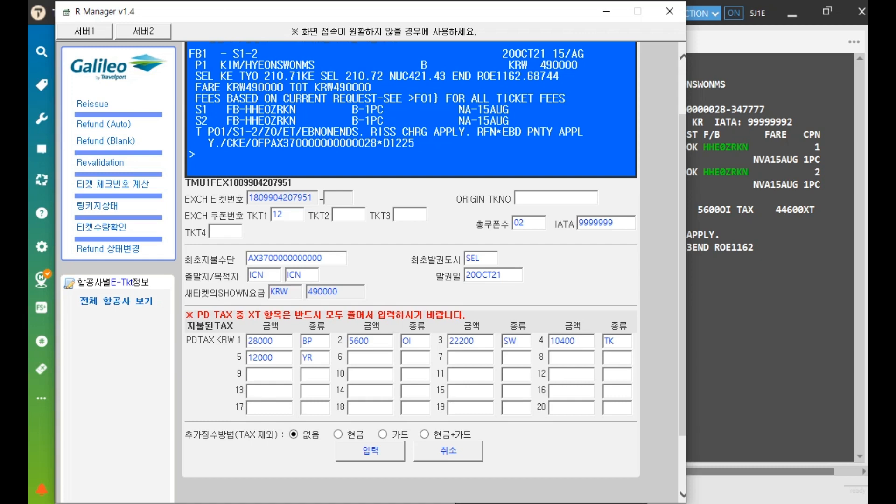
click(381, 452)
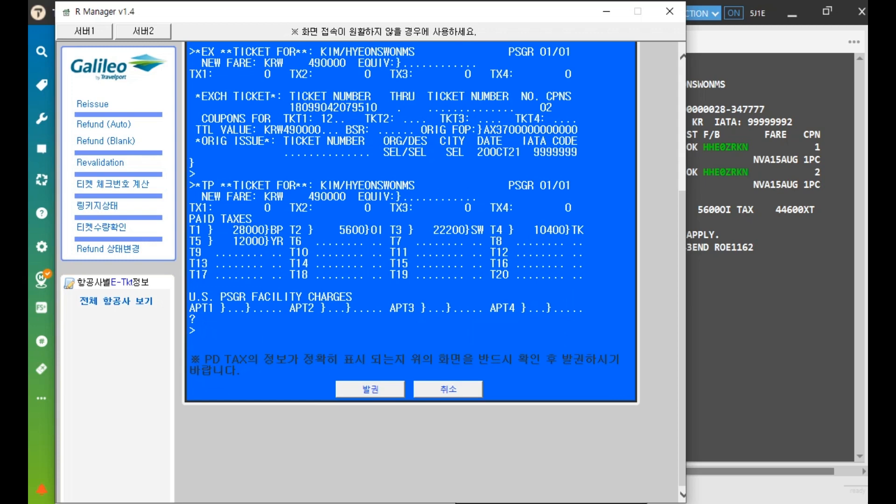
Issue and confirm the KRW 490000 reissued ticket, then close R Manager
click(370, 389)
key(Return)
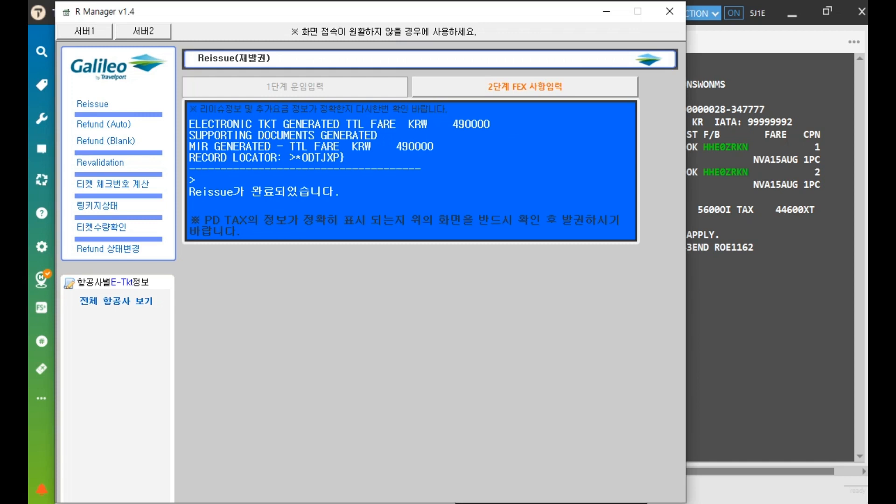
click(670, 11)
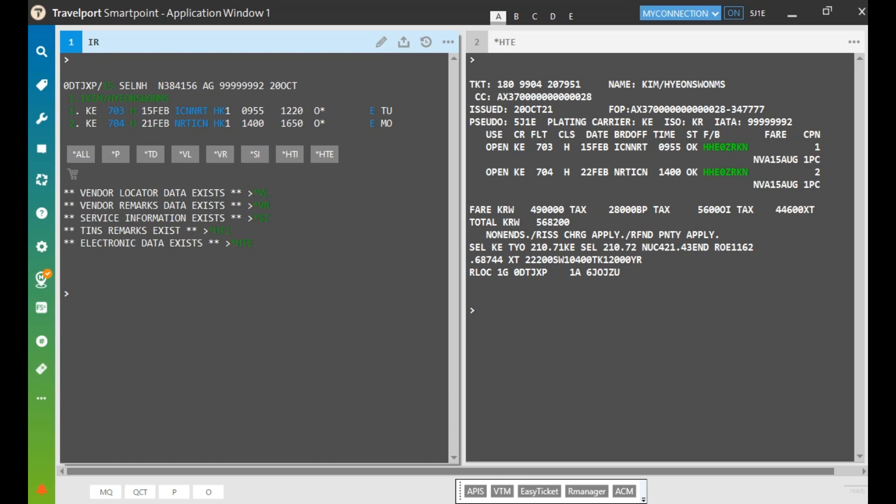
Redisplay the booking with IR and mark the new current ticket number in its history
text(IR)
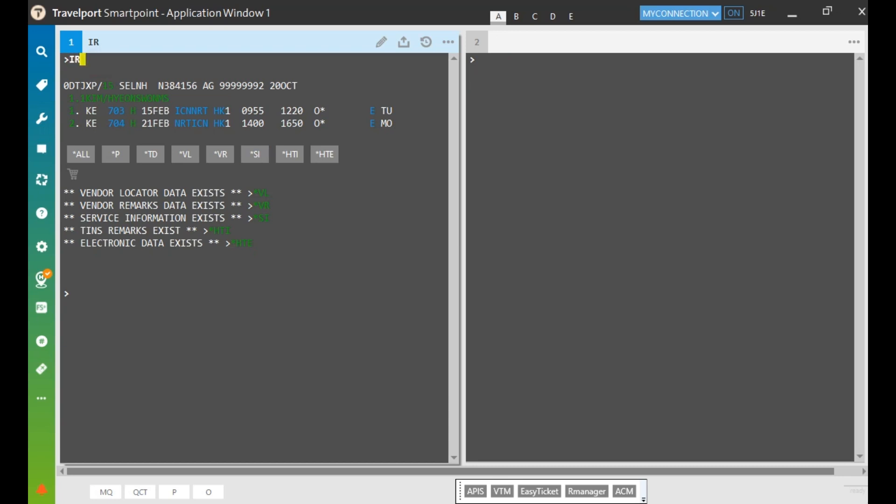
key(Return)
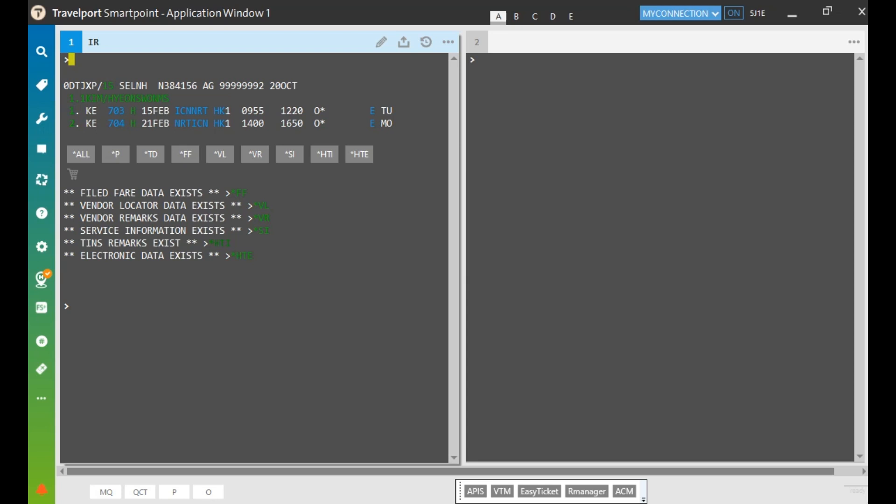
click(216, 243)
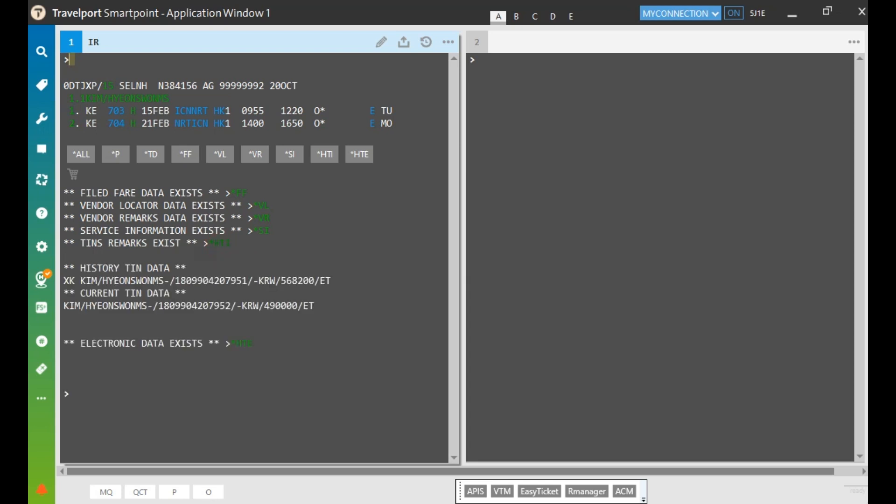
drag(159, 306, 231, 306)
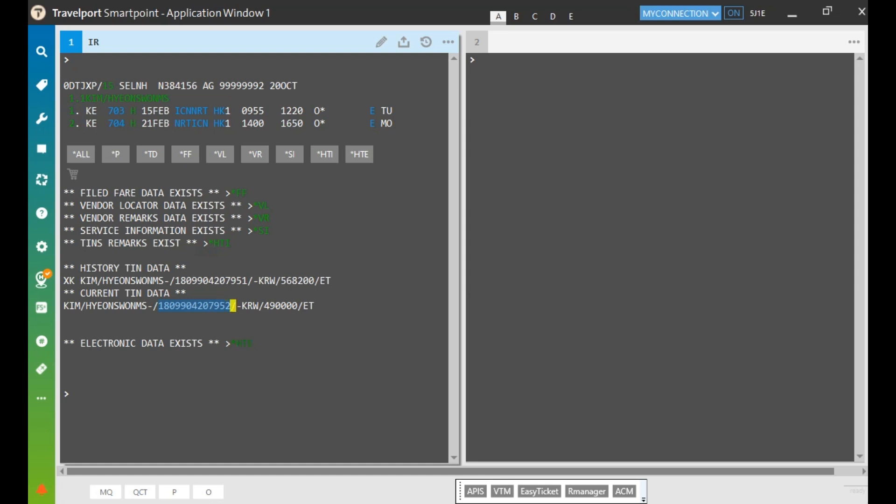
List the booking's electronic tickets with *HTE in the second window and mark the original and new numbers
click(477, 59)
text(*HTE)
key(Return)
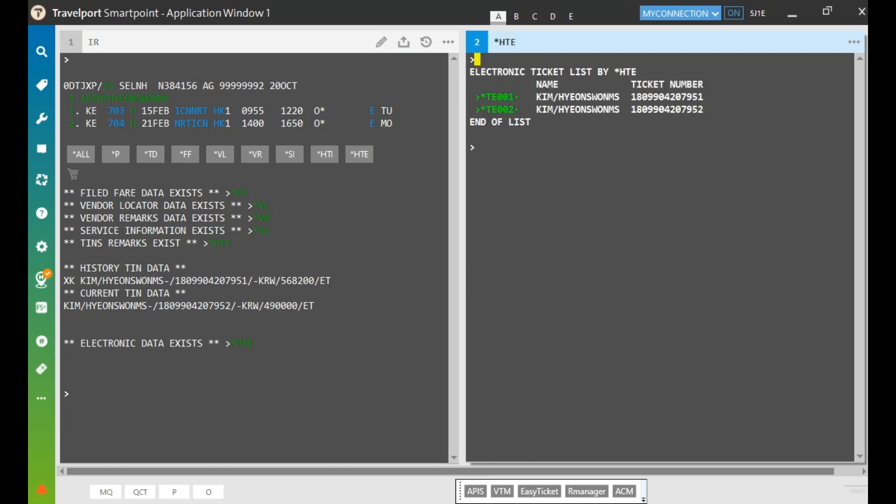
drag(632, 97, 707, 97)
drag(631, 110, 706, 109)
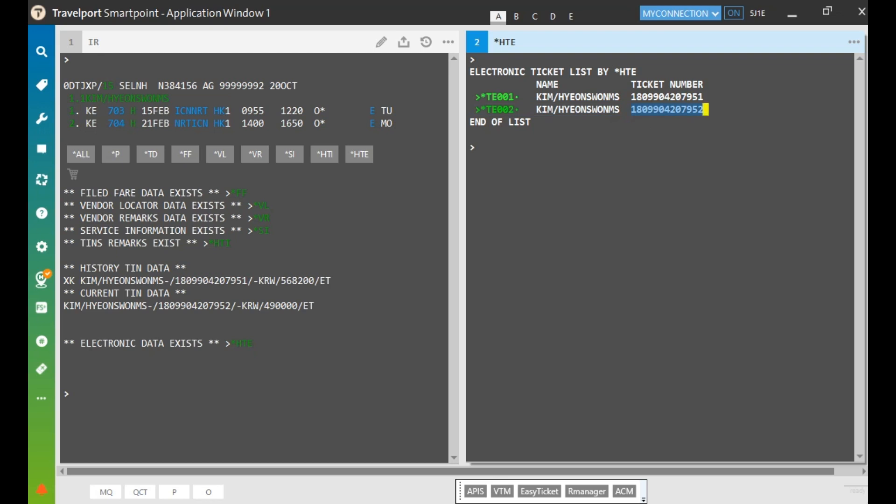
click(507, 96)
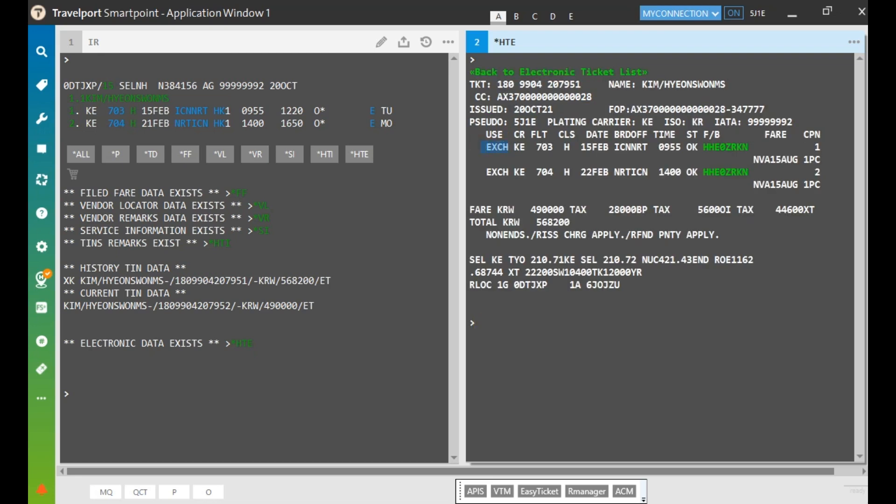
click(485, 172)
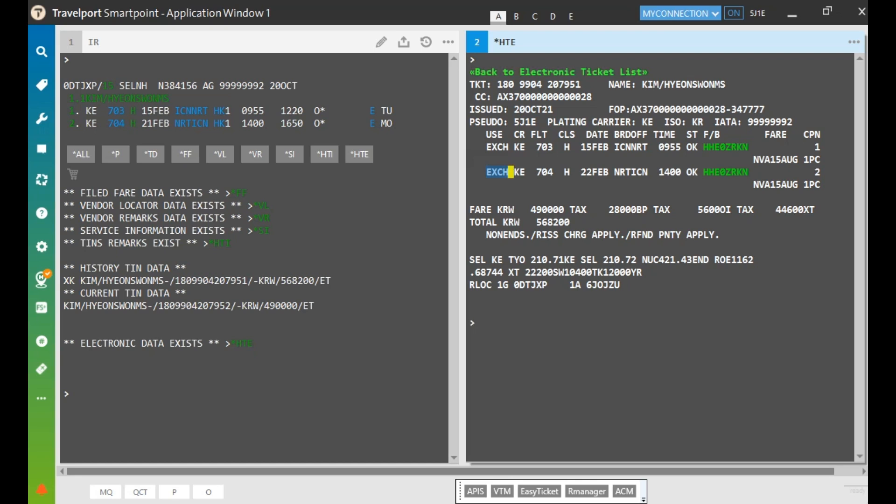
click(571, 73)
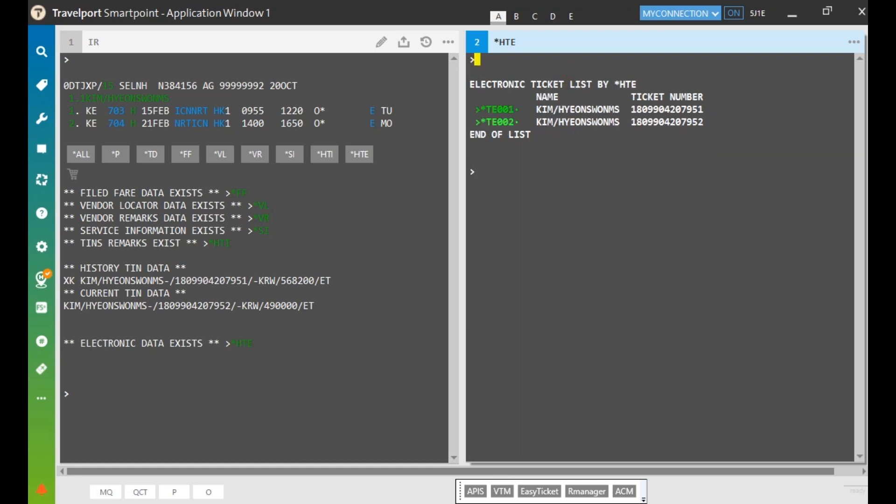
click(497, 122)
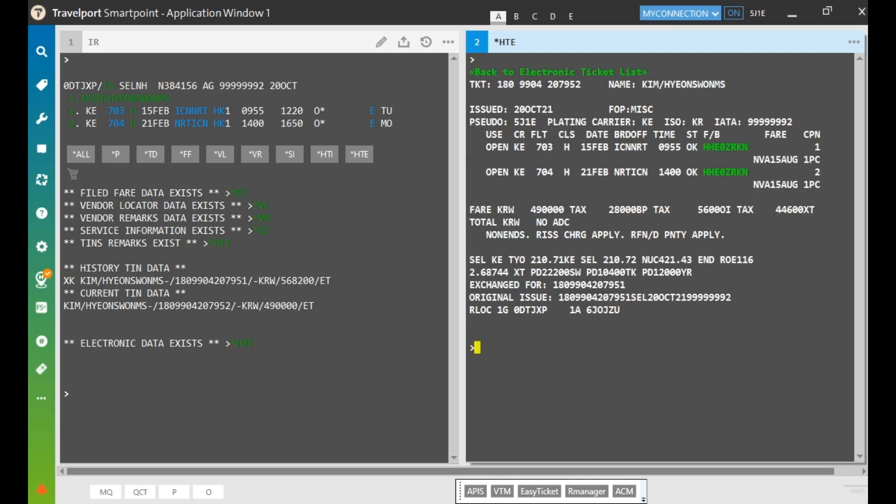
drag(487, 147, 514, 172)
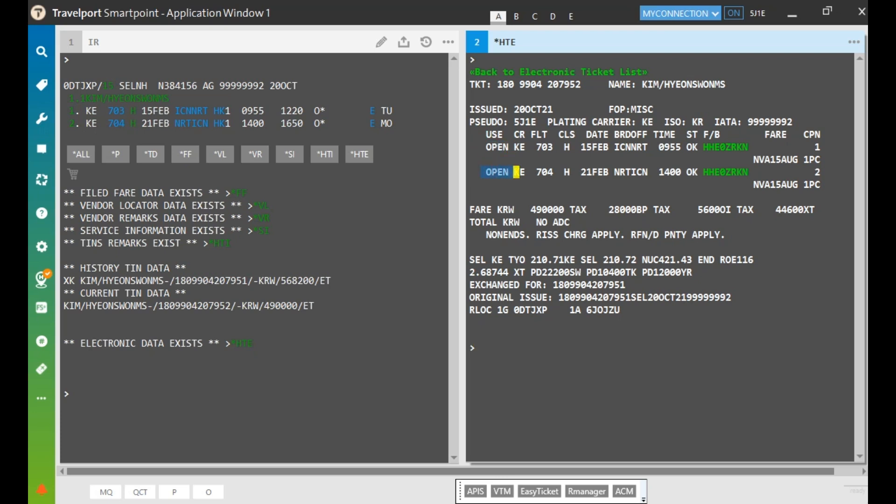
drag(537, 222, 575, 223)
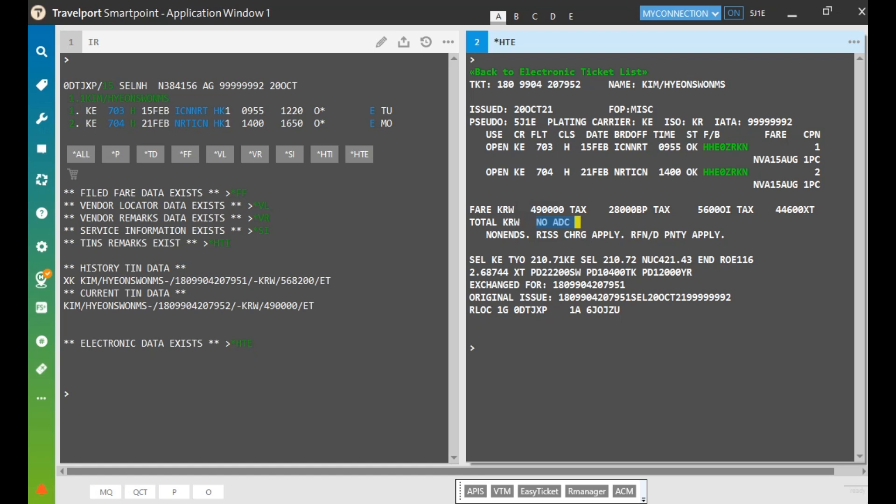
drag(527, 272, 630, 284)
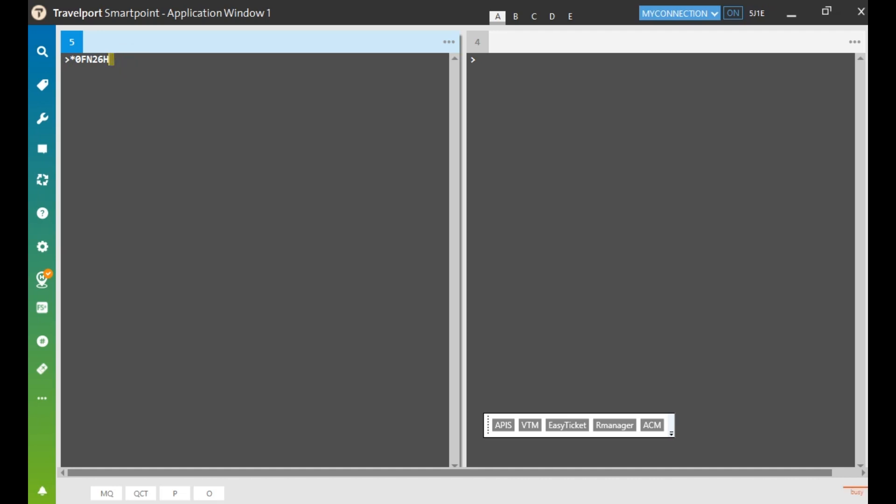
key(Return)
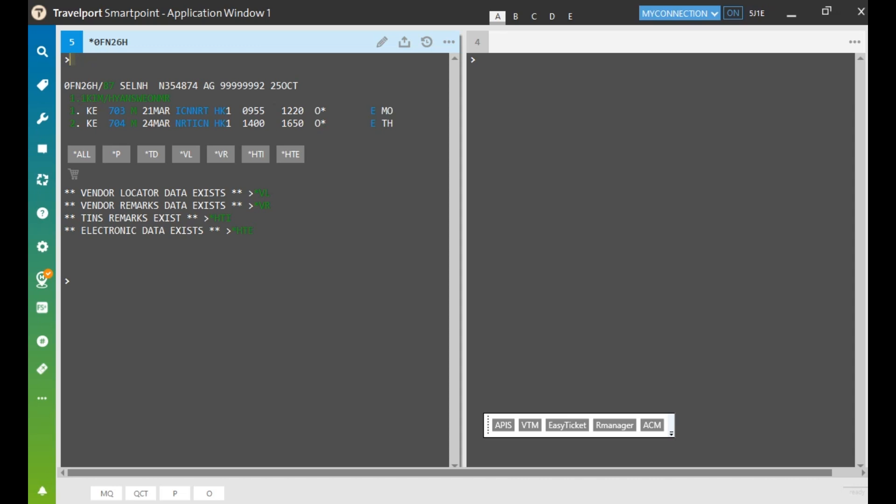
mouse_move(222, 111)
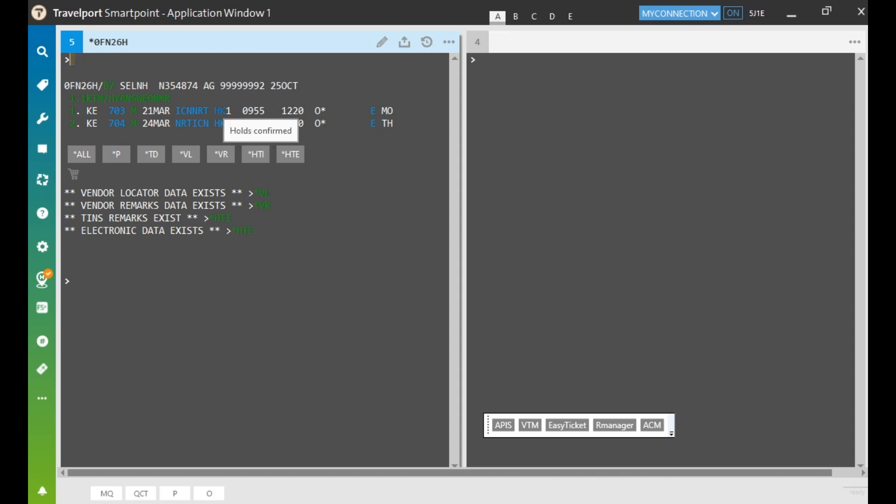
click(321, 110)
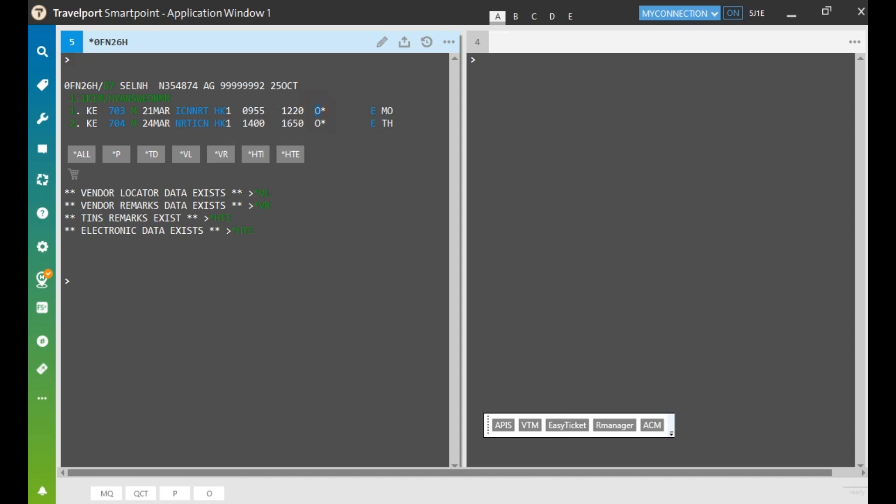
drag(311, 123, 322, 123)
Display the booking's e-ticket 207955 with *HTE in the second window and highlight its first coupon
click(478, 60)
text(*HTE)
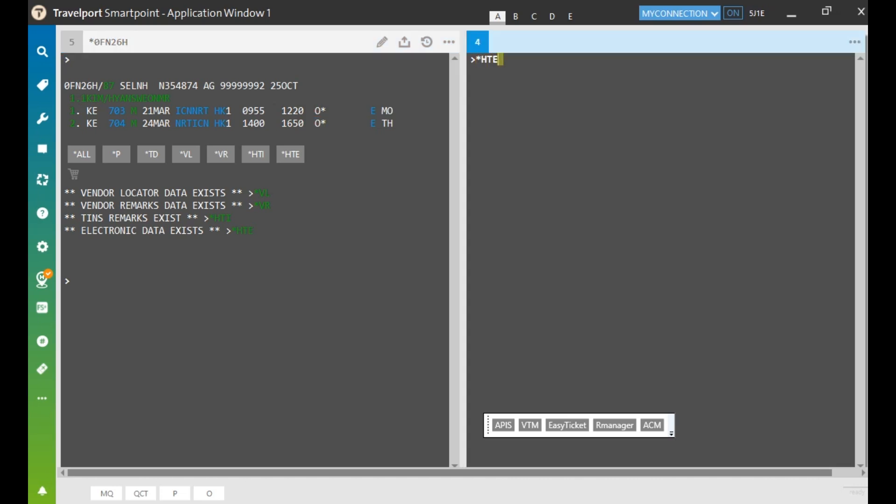
key(Return)
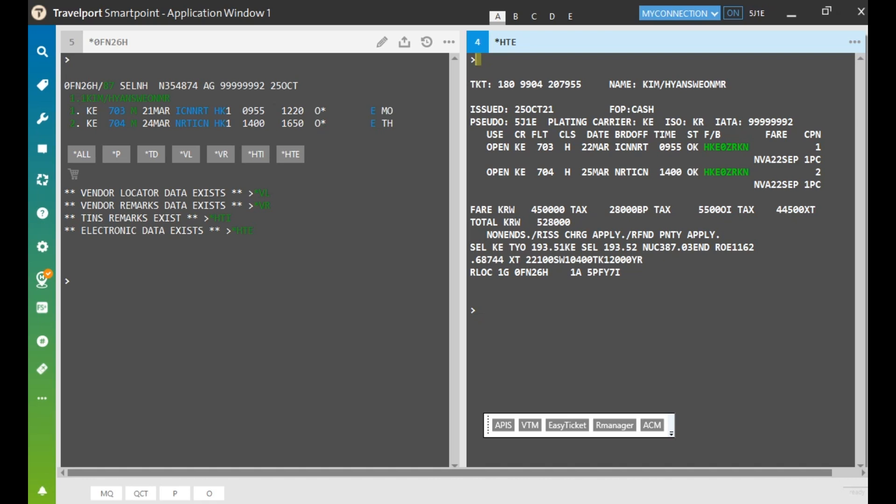
drag(486, 147, 510, 172)
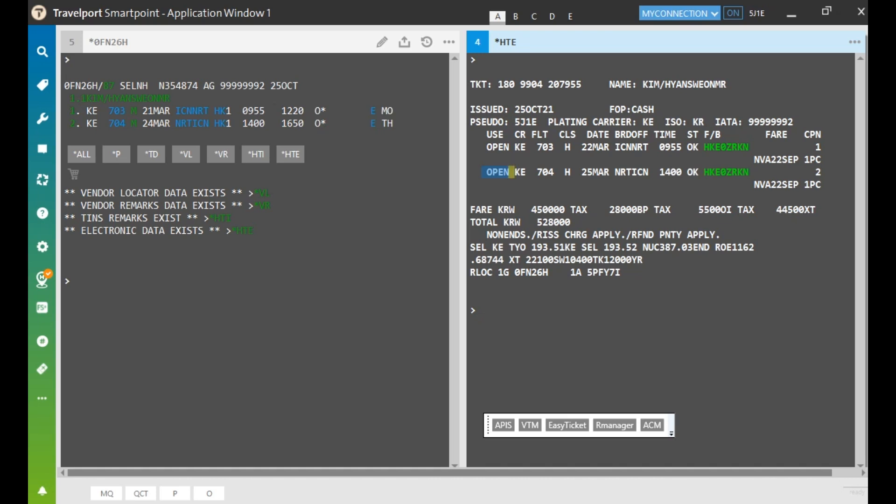
Open Easy Ticket's card approval (승인만) form, then close Easy Ticket
click(575, 425)
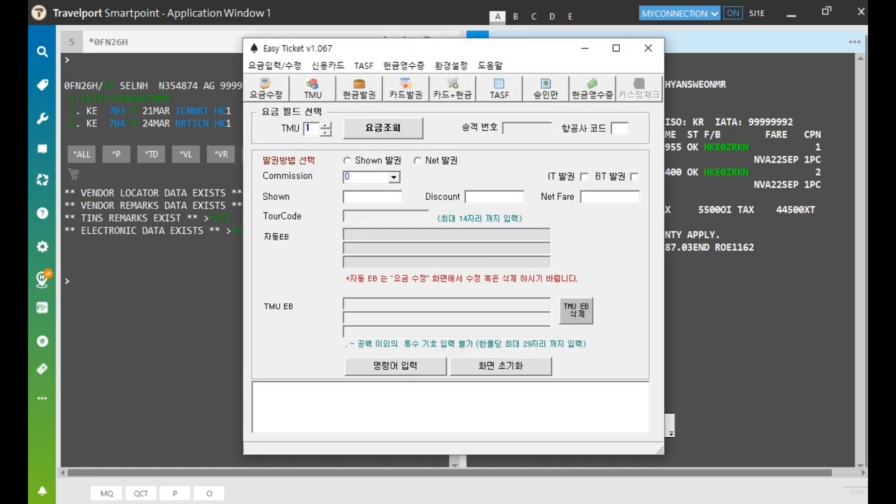
click(546, 90)
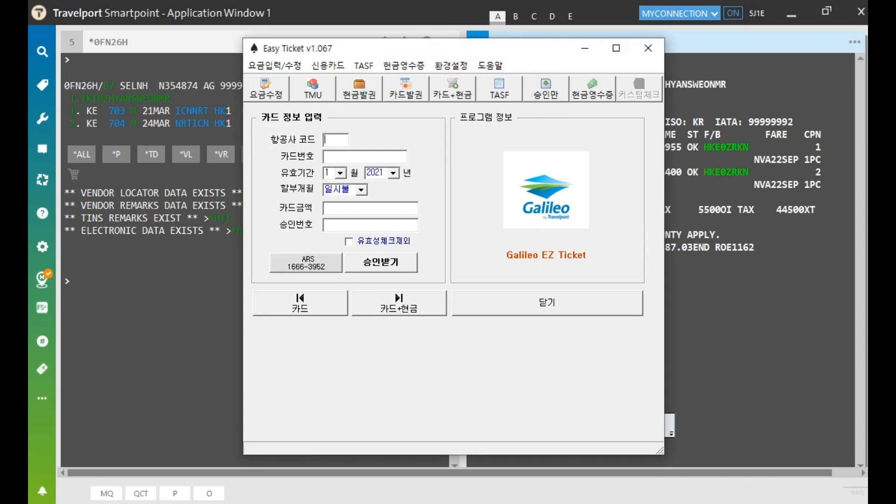
click(648, 48)
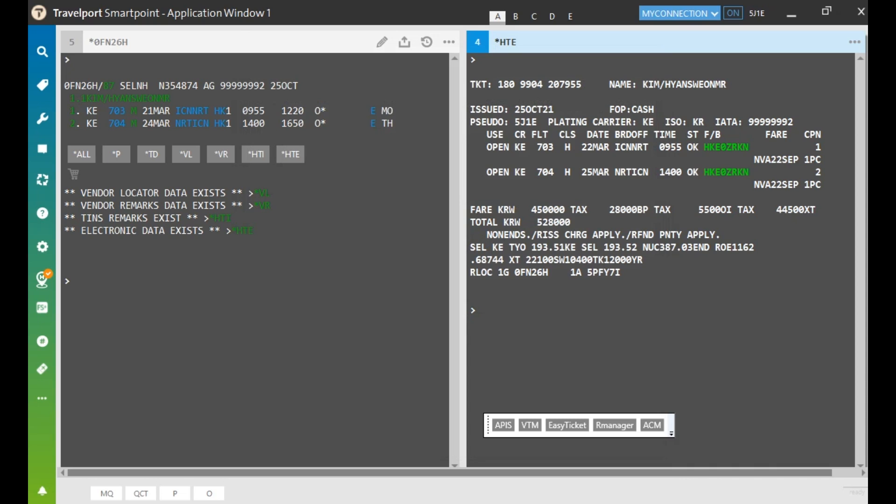
click(71, 60)
text(IR)
key(Return)
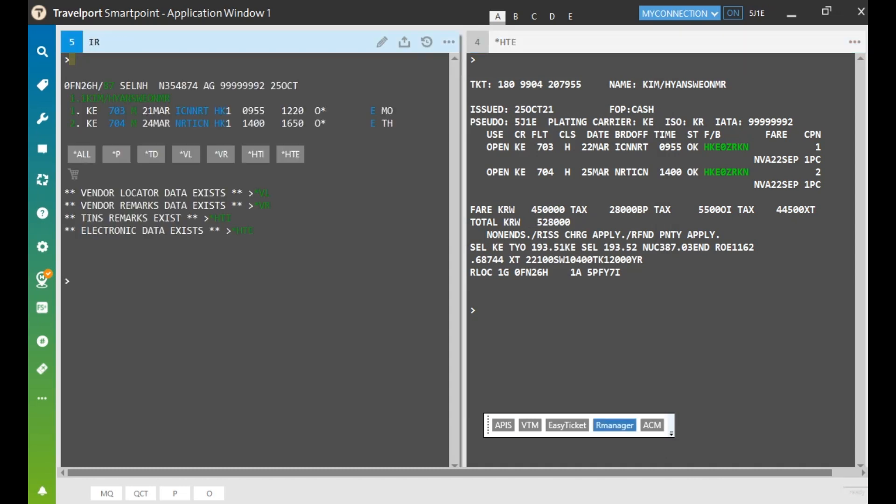
click(614, 425)
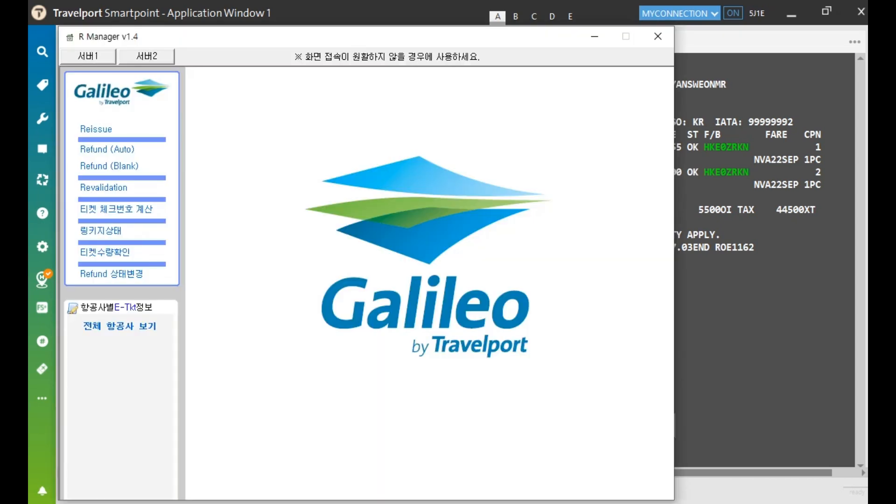
click(97, 129)
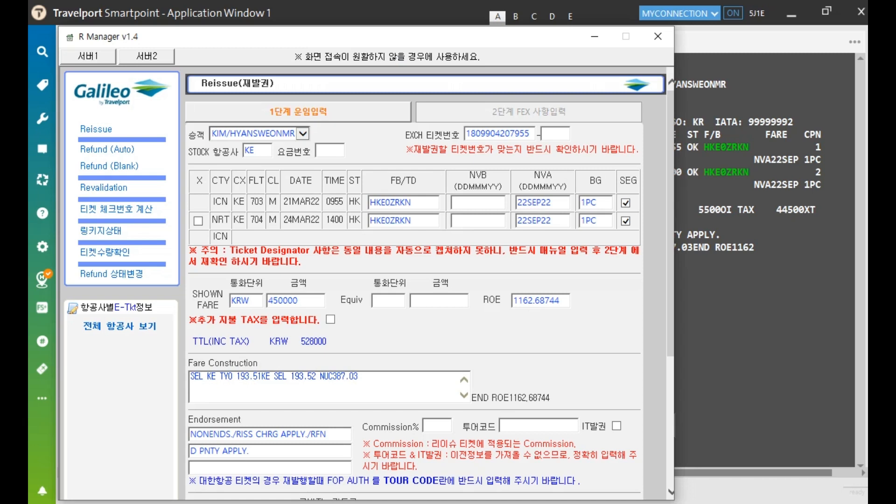
Change both segments' fare basis from HKE0ZRKN to MKE0ZRKN
click(377, 202)
key(BackSpace)
text(m)
key(BackSpace)
text(M)
click(376, 220)
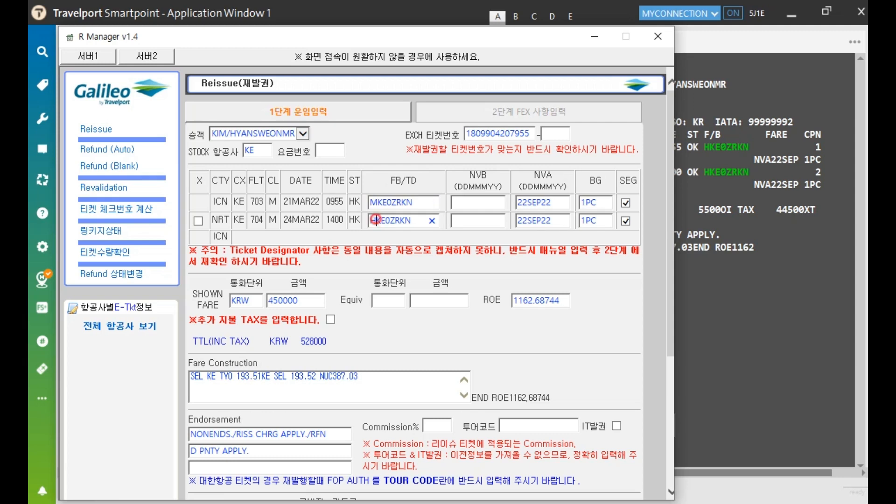
key(BackSpace)
text(M)
Delete the NVA dates, set the shown fare to 550000 and paste the new fare construction
drag(558, 205, 517, 220)
key(BackSpace)
key(BackSpace)
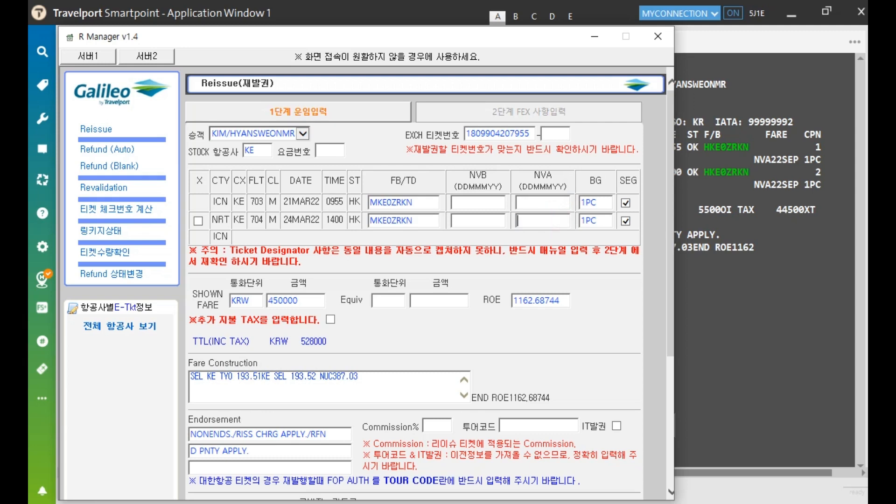
drag(309, 301, 269, 302)
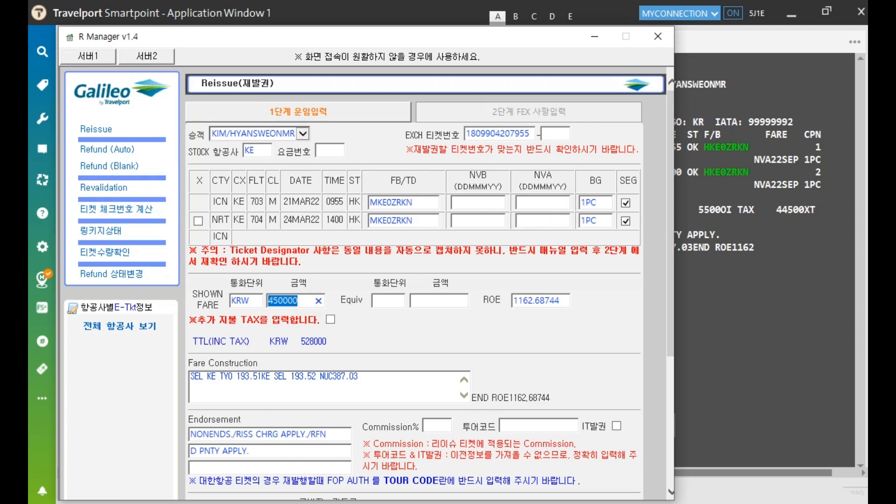
text(550000)
drag(358, 377, 189, 376)
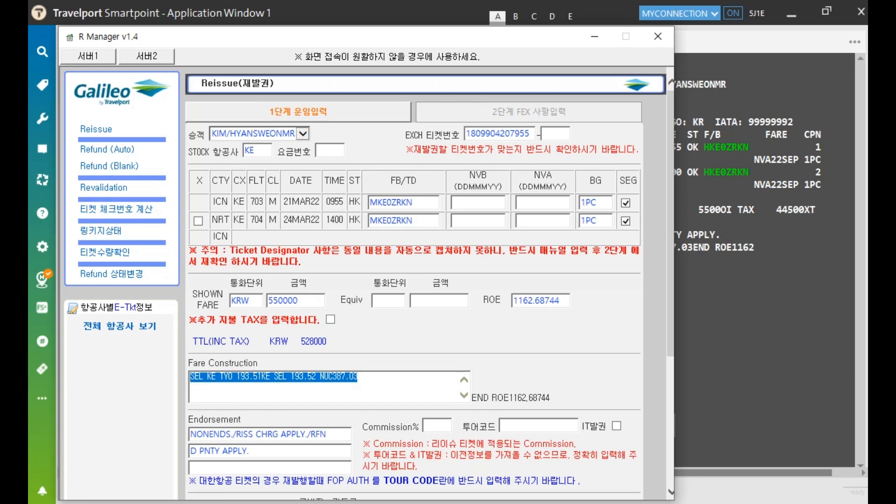
text(SEL KE TYO 236.52MKEOZRKN KE SEL 236.52MKEOZRKN NUC473.04)
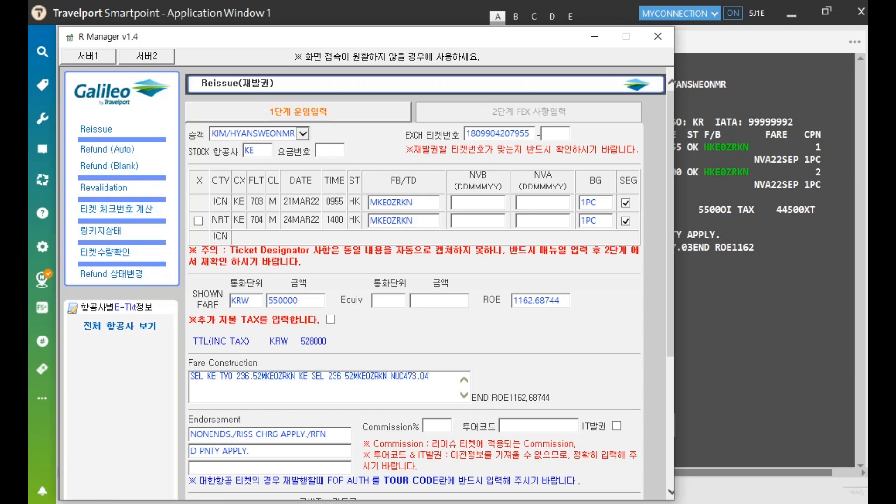
Check the original payment card fields and submit the reissue fare details
scroll(420, 280, down, 1)
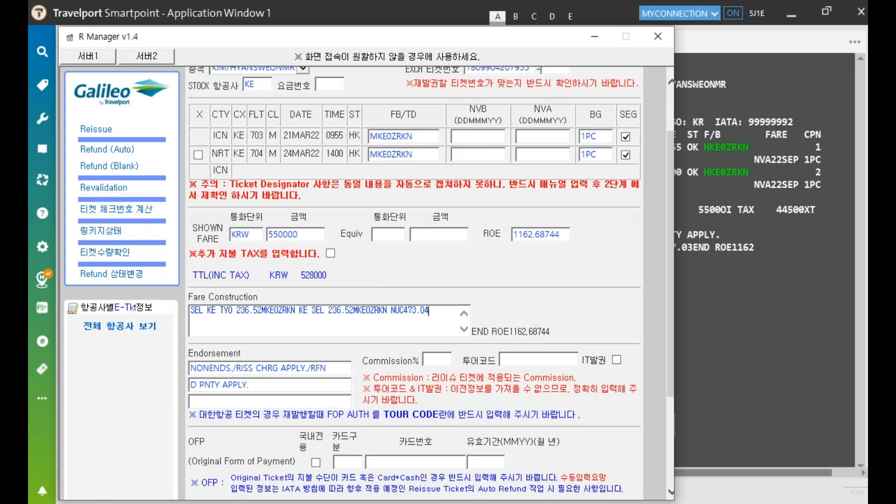
scroll(414, 283, down, 2)
scroll(415, 283, up, 1)
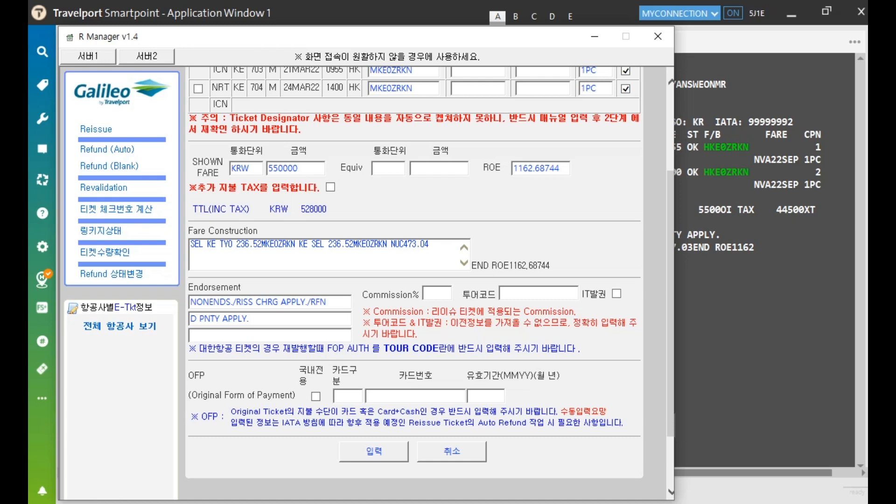
click(345, 397)
click(413, 395)
click(374, 452)
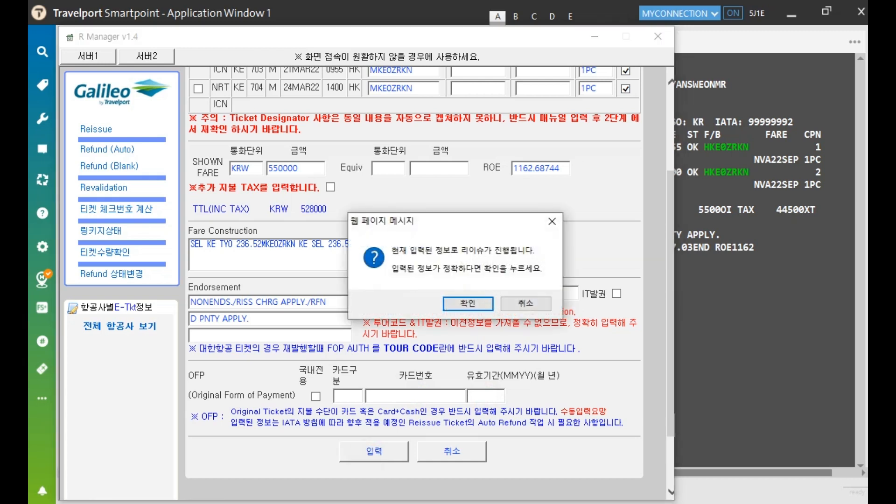
Confirm the reissue, enter a KRW 100000 cash collection and submit the exchange for review
click(468, 304)
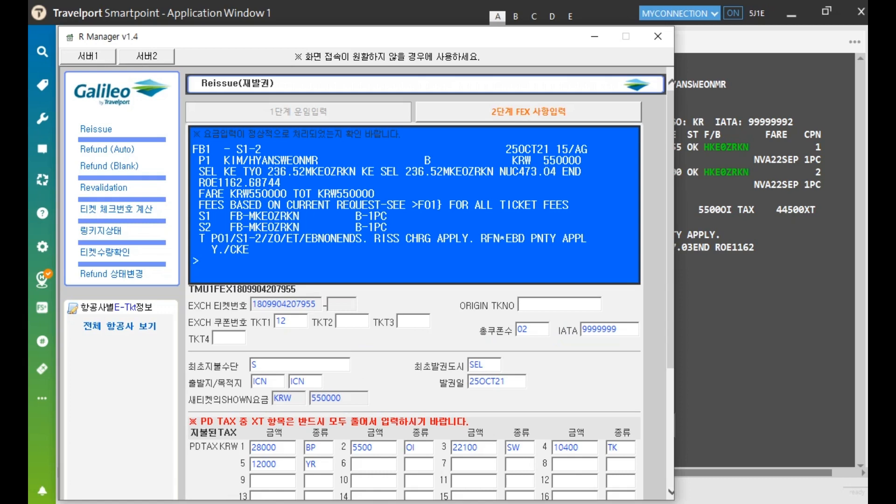
scroll(414, 280, down, 3)
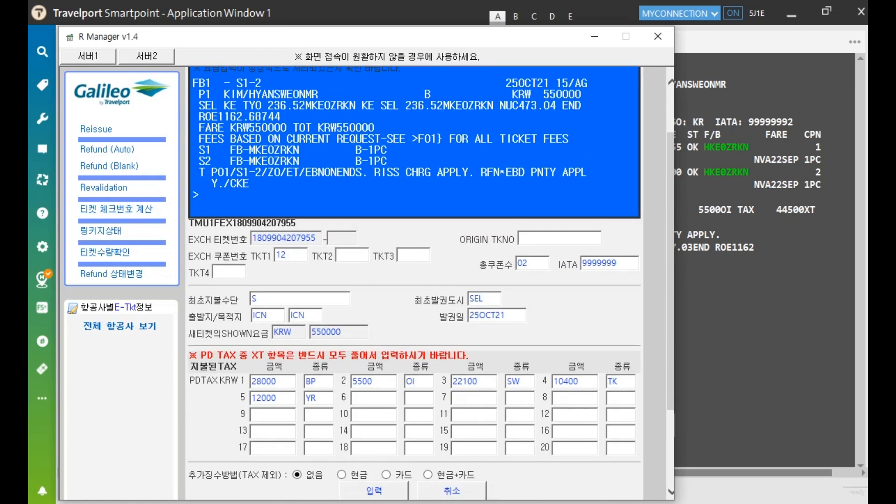
scroll(414, 280, down, 3)
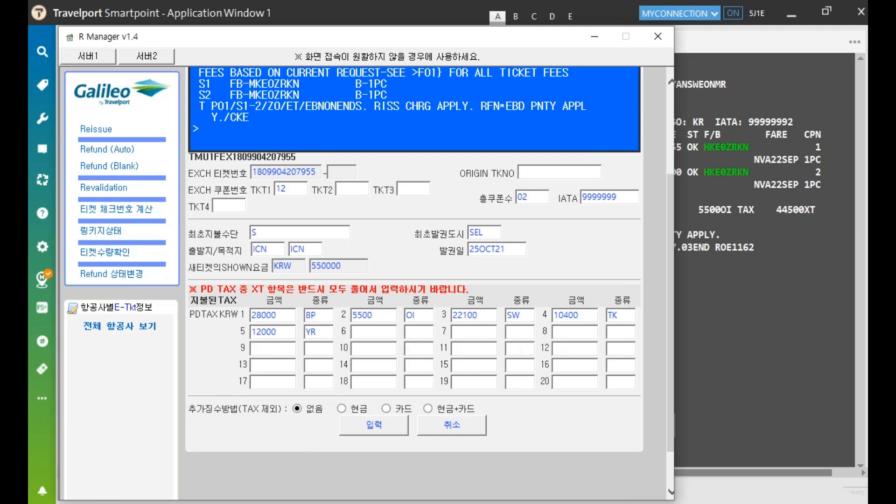
click(342, 409)
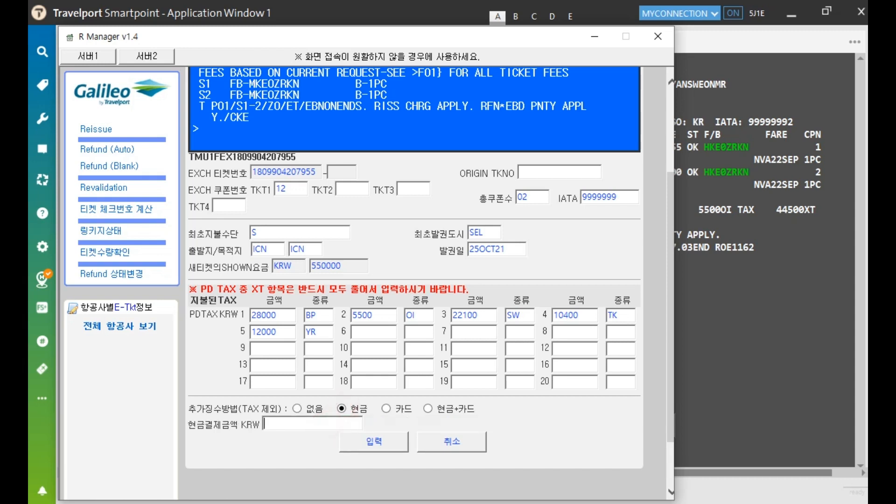
text(100000)
key(Tab)
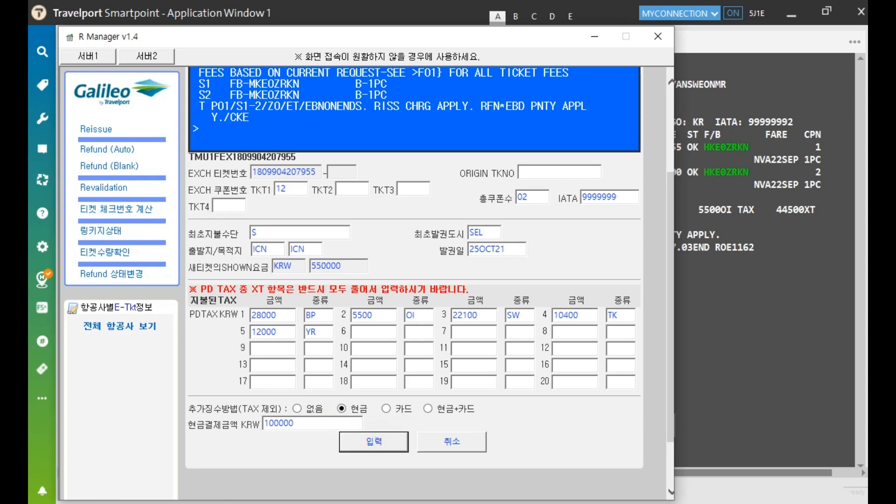
key(Return)
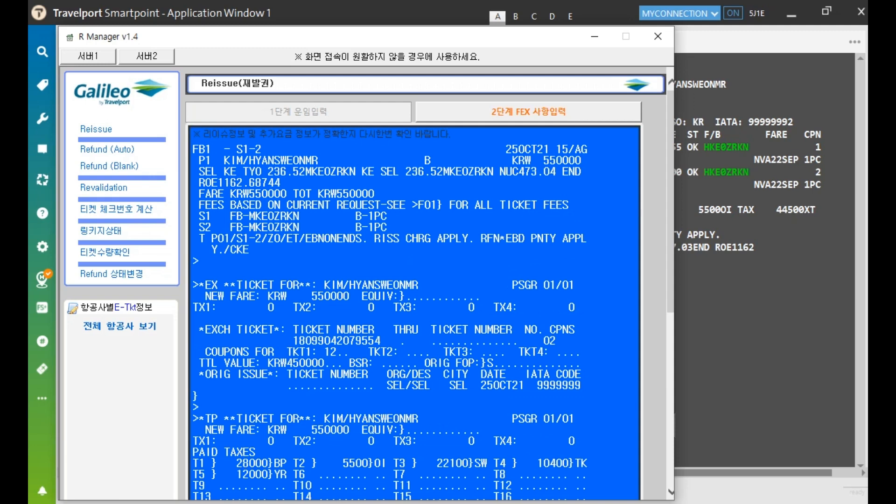
Check the exchange ticket and paid taxes blocks of the reissue in R Manager
drag(458, 286, 582, 386)
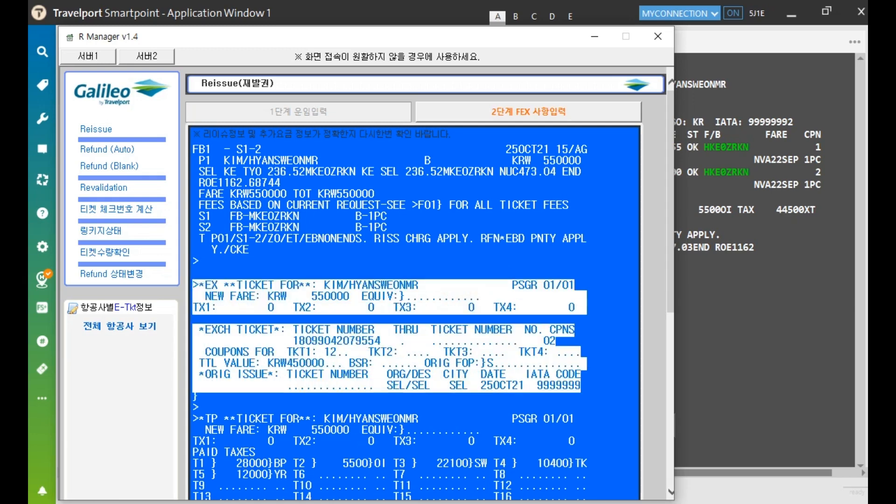
scroll(413, 281, down, 4)
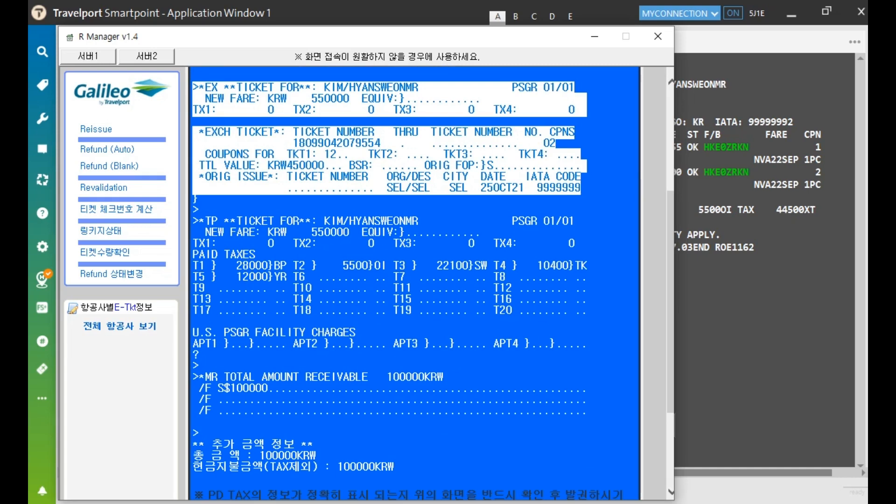
drag(193, 215, 587, 314)
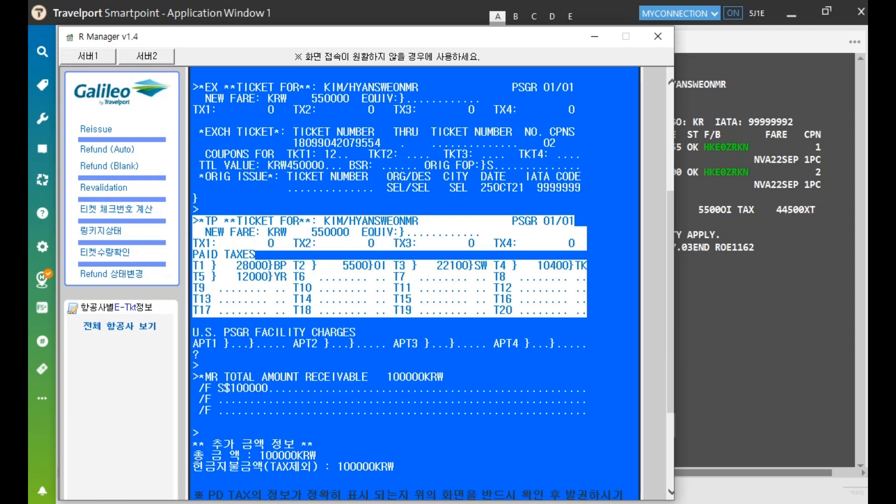
Verify the 100000 KRW total amount receivable, then issue the reissued ticket and confirm
drag(194, 376, 193, 422)
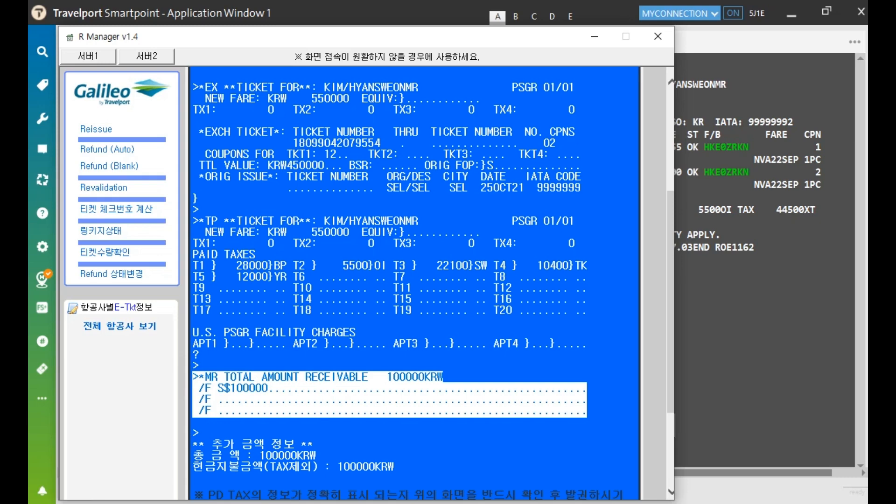
scroll(414, 283, down, 2)
drag(260, 323, 316, 323)
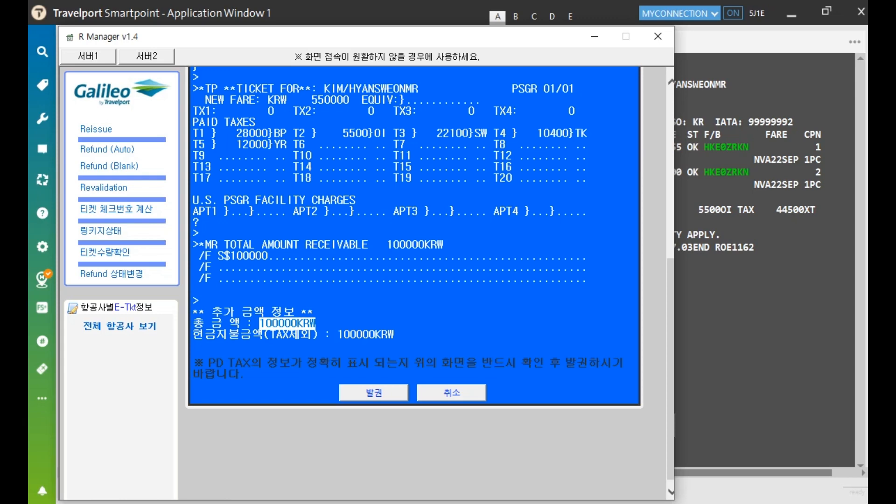
scroll(413, 283, up, 1)
scroll(414, 283, up, 4)
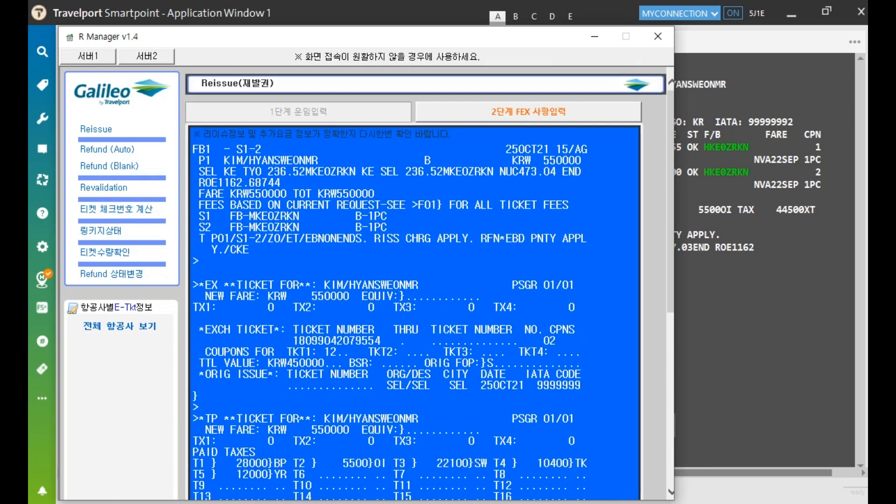
scroll(414, 283, down, 4)
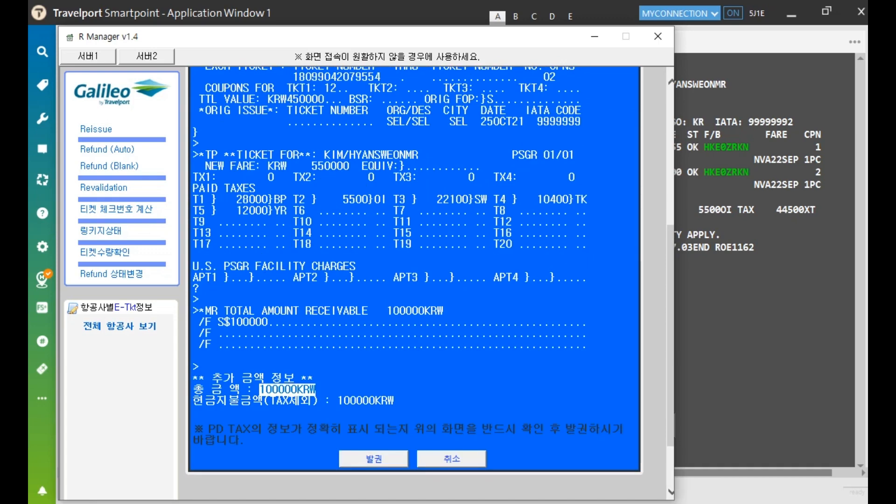
click(385, 460)
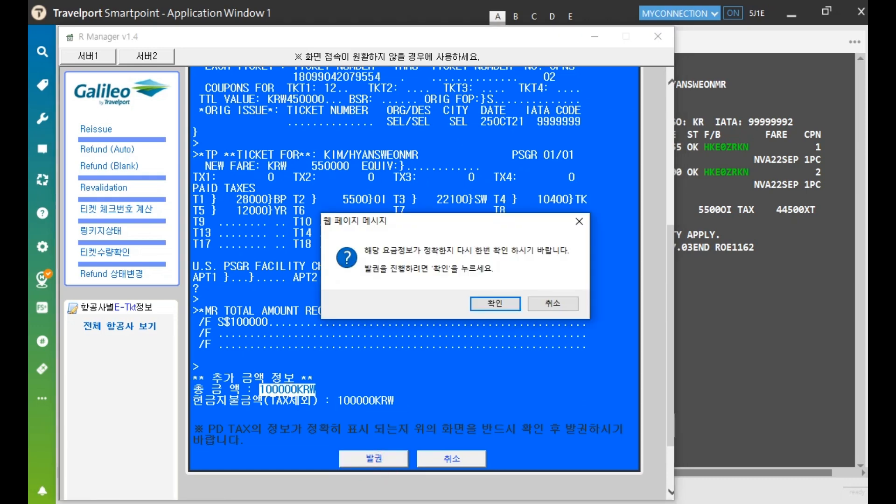
key(Return)
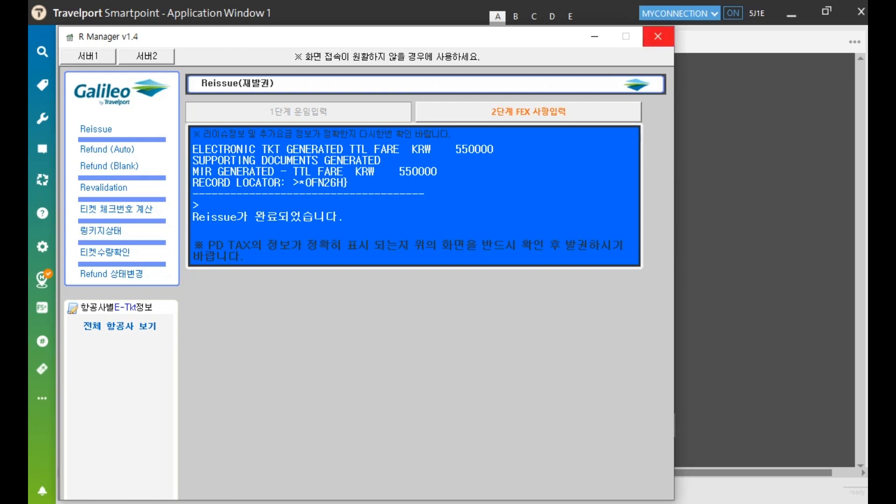
click(658, 36)
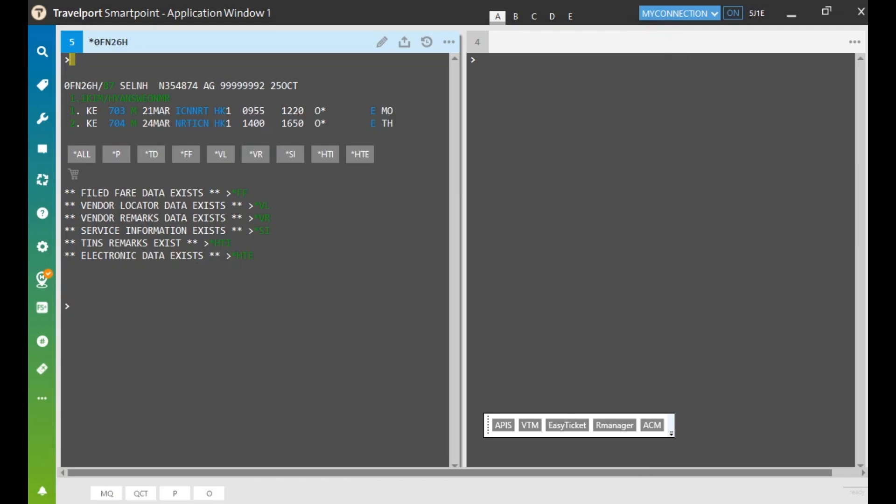
text(IR)
key(Return)
click(222, 243)
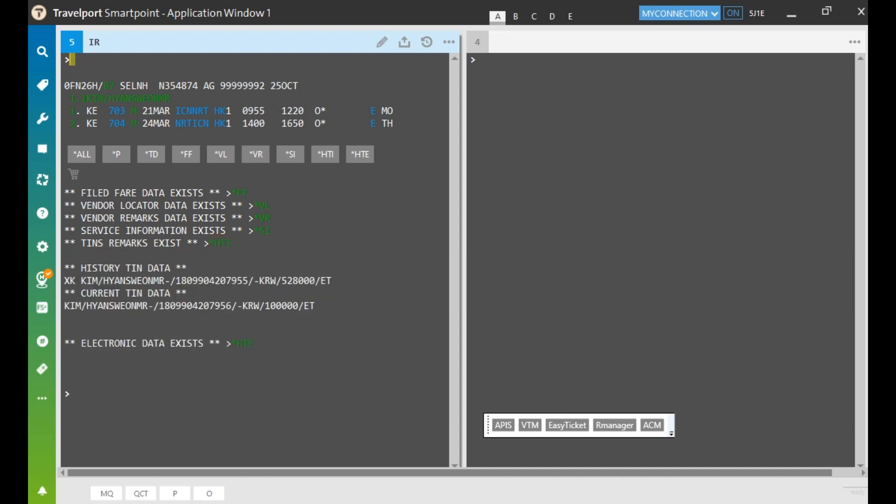
drag(159, 307, 232, 307)
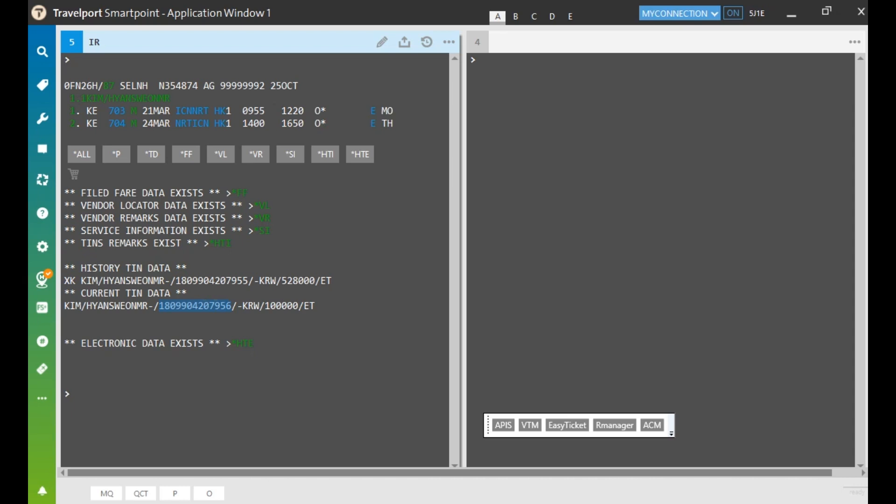
List the booking's electronic tickets with *HTE in the second terminal window
click(510, 66)
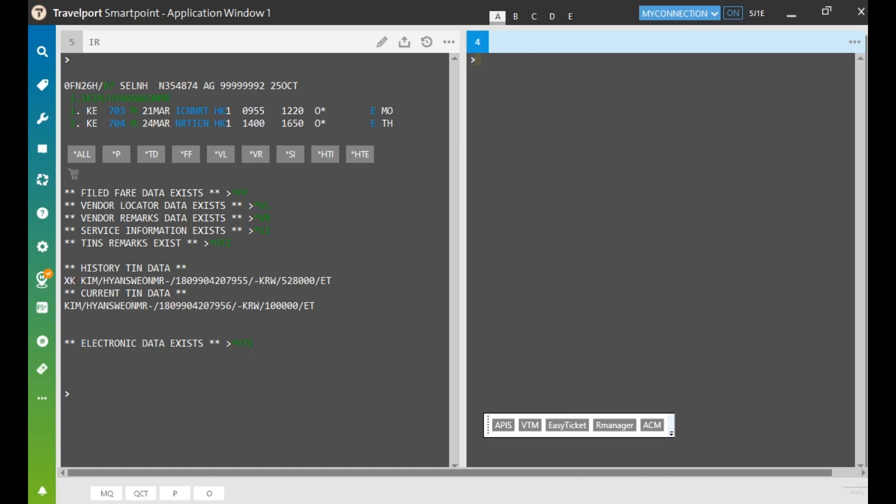
text(*HTE)
key(Return)
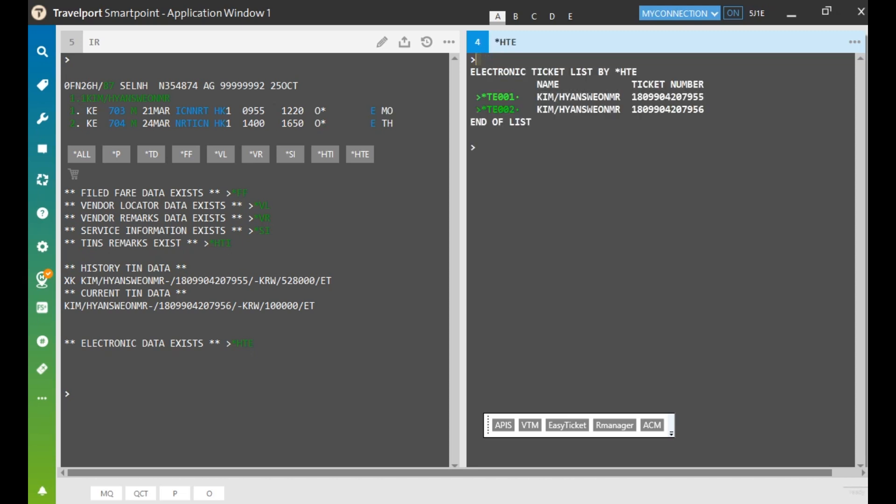
click(499, 97)
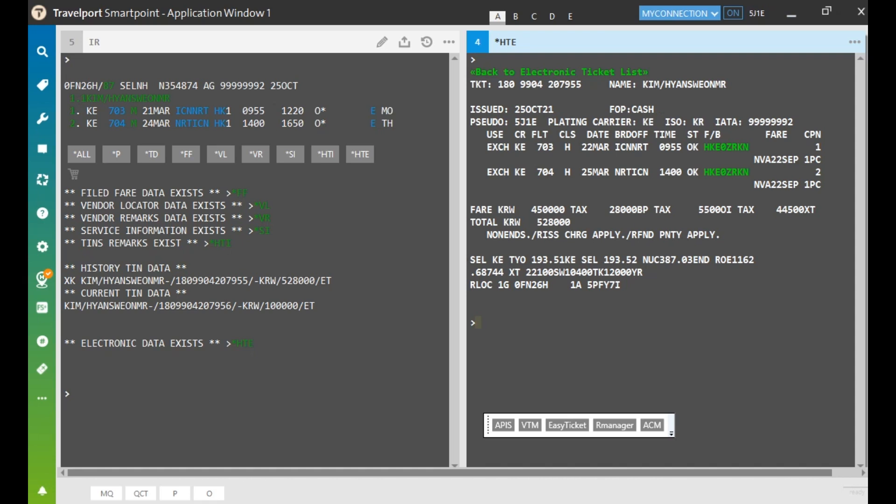
drag(488, 148, 509, 172)
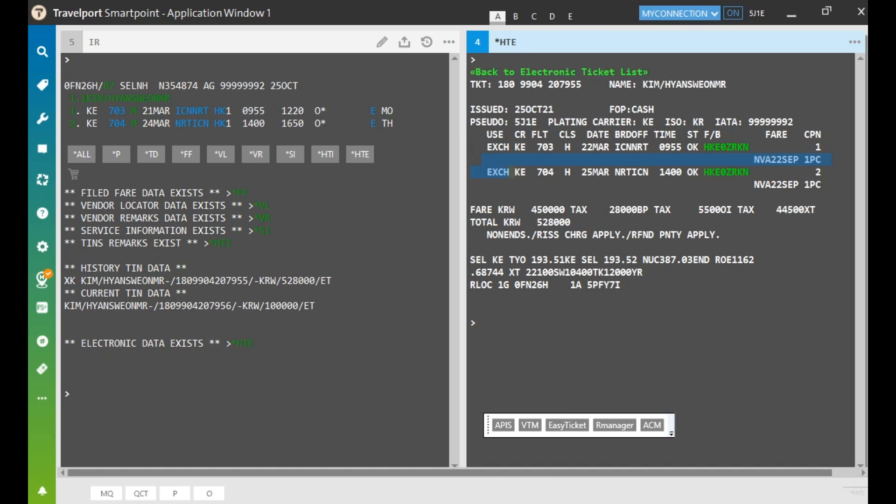
click(559, 73)
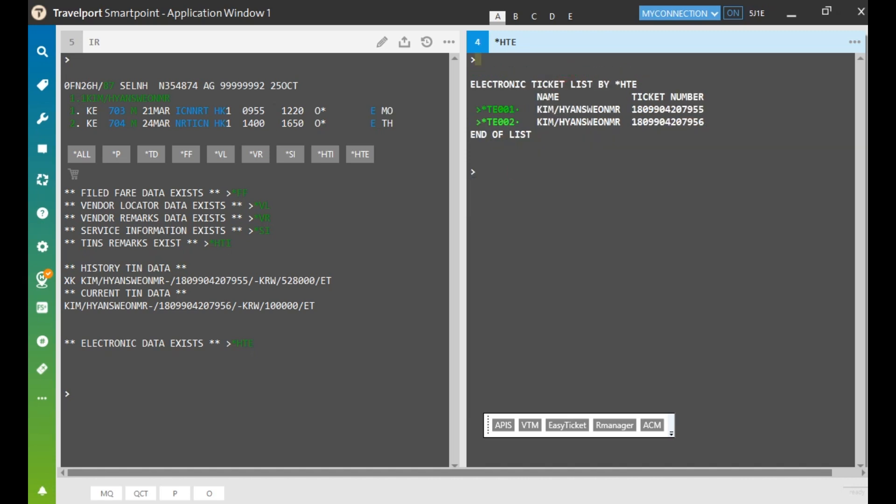
drag(632, 122, 707, 122)
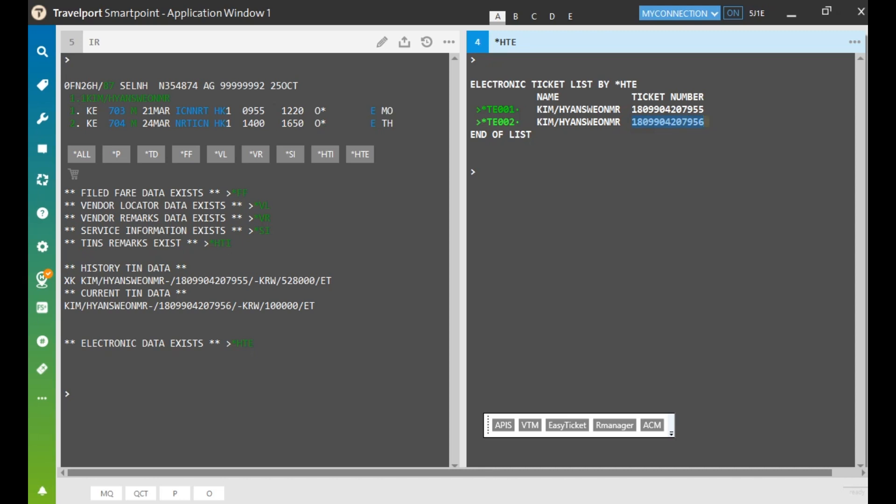
key(Return)
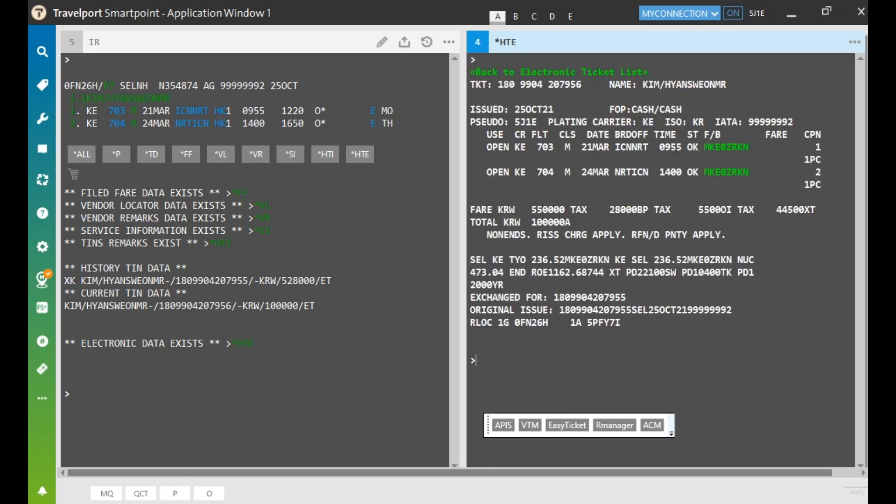
drag(487, 148, 510, 173)
drag(532, 222, 570, 222)
drag(470, 297, 625, 298)
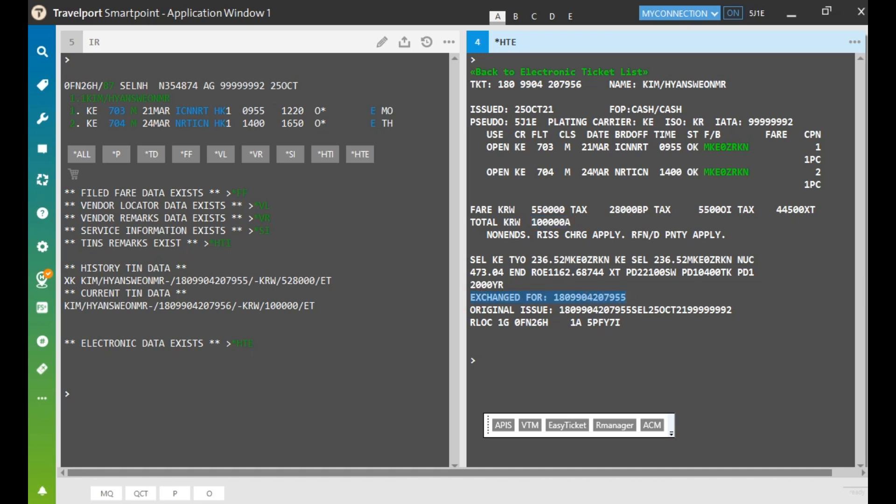
drag(475, 310, 743, 310)
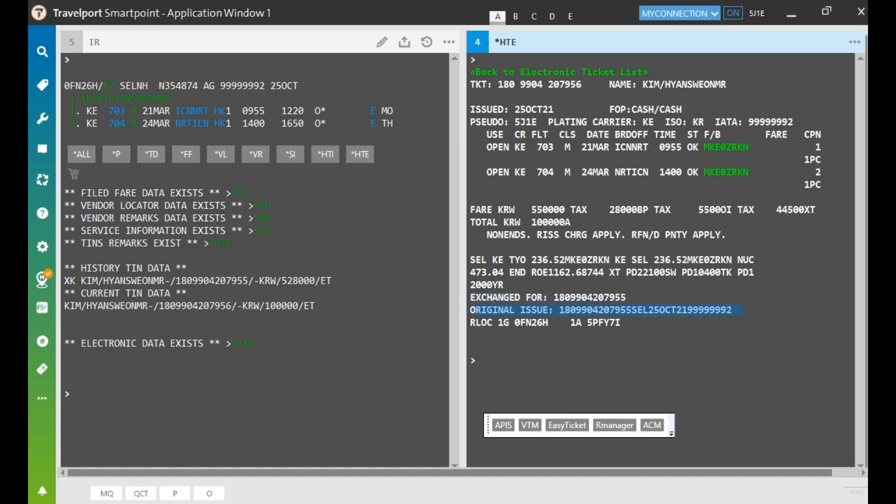
click(478, 360)
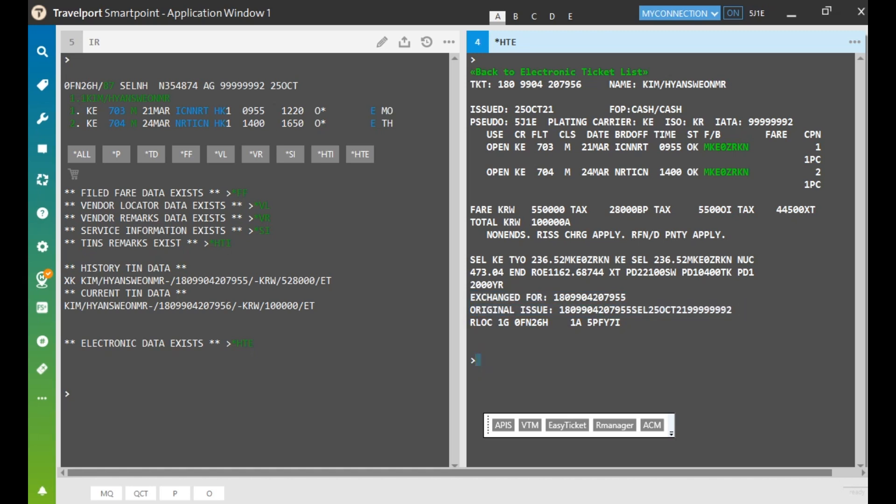
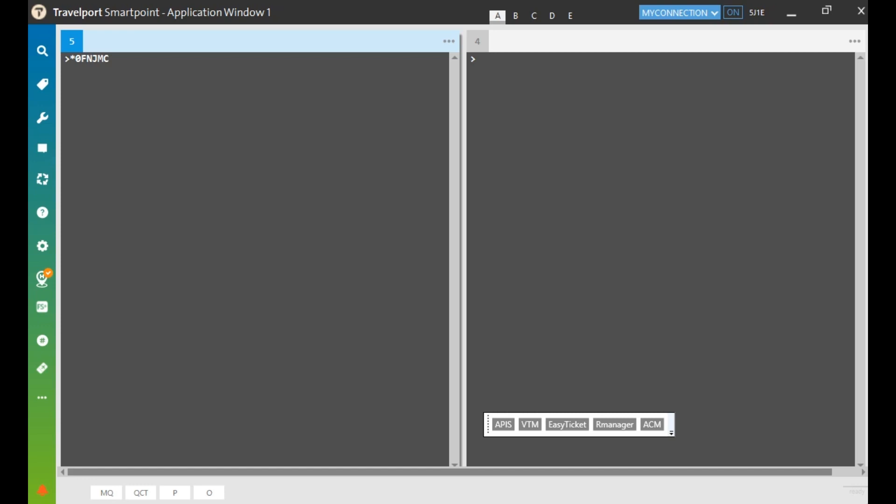
key(Return)
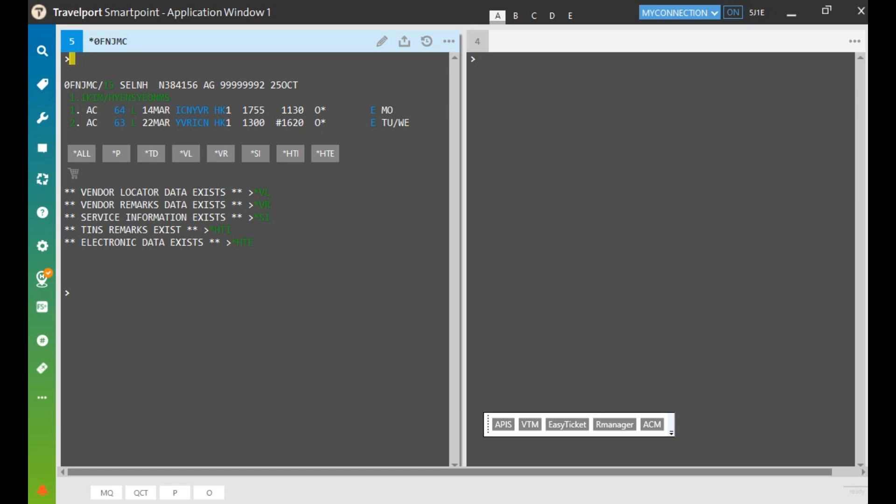
click(316, 109)
key(Down)
key(shift+Down)
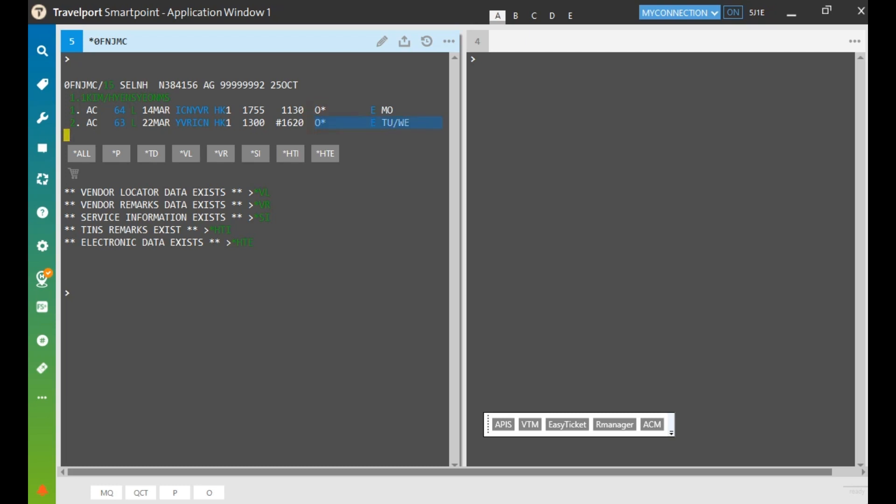
Display the booking's e-ticket with *HTE in the second window, confirming both coupons are OPEN
click(672, 96)
text(*HTE)
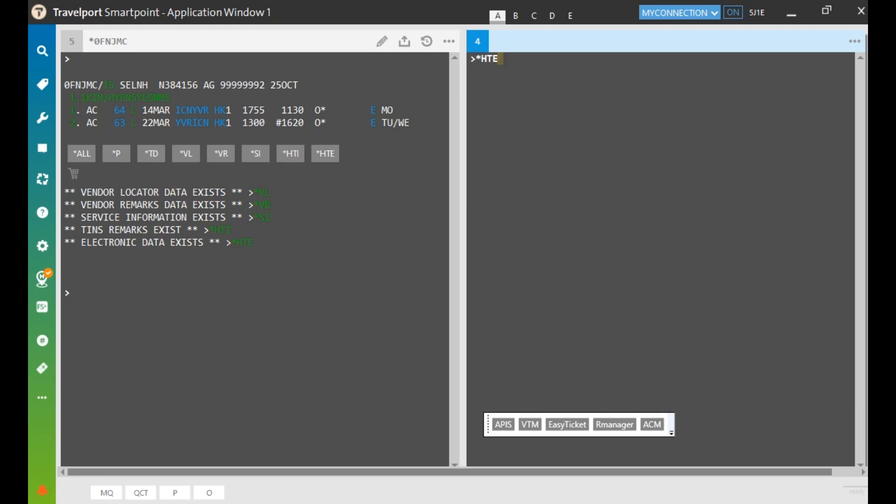
key(Return)
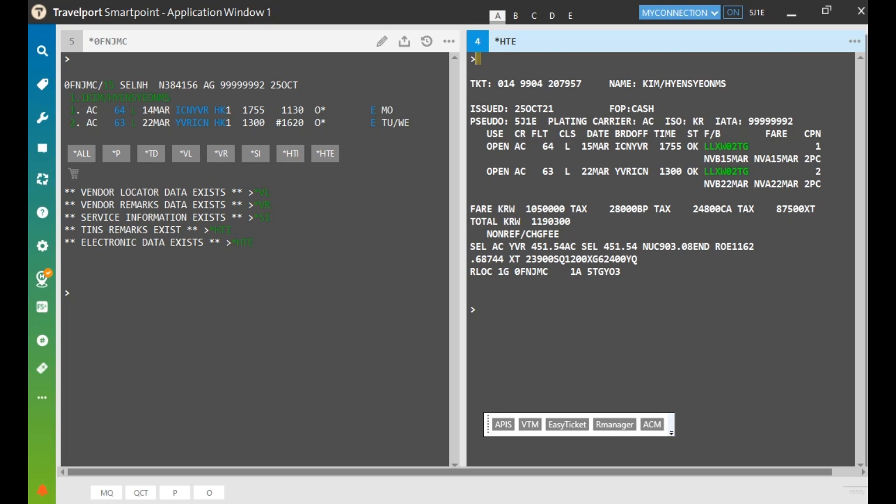
drag(486, 147, 510, 172)
click(565, 426)
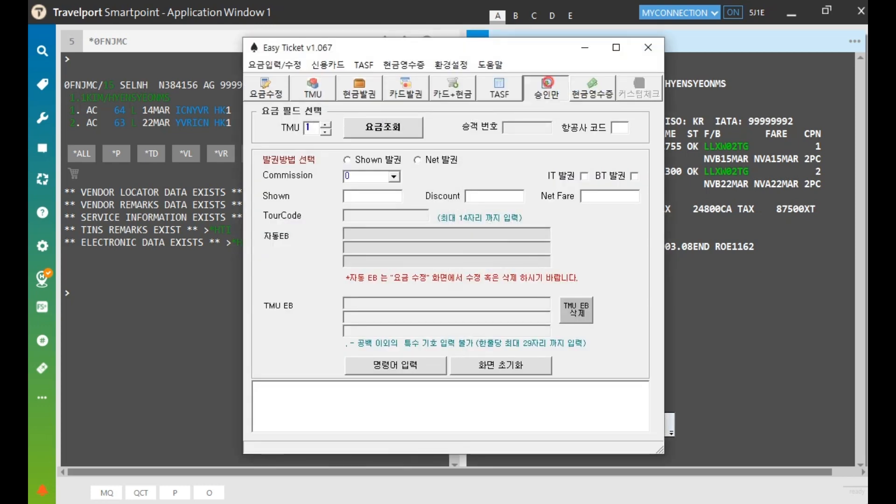
click(546, 88)
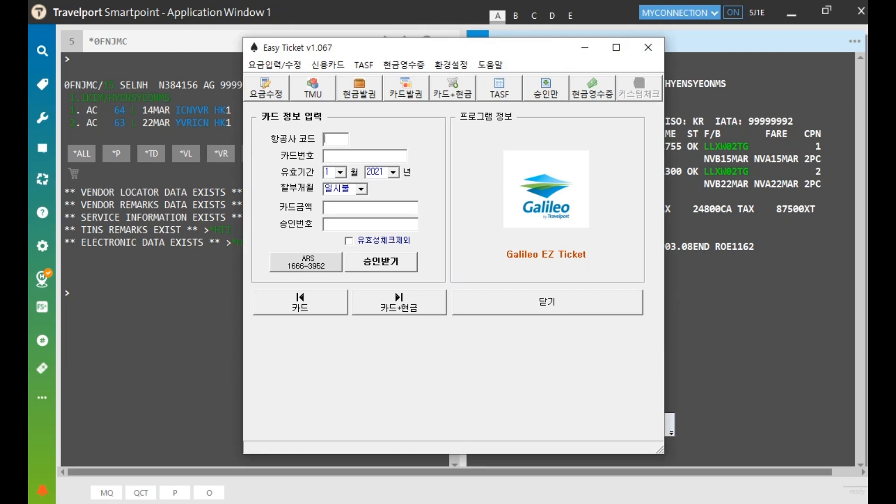
text(AC)
click(344, 153)
text(370000000000028)
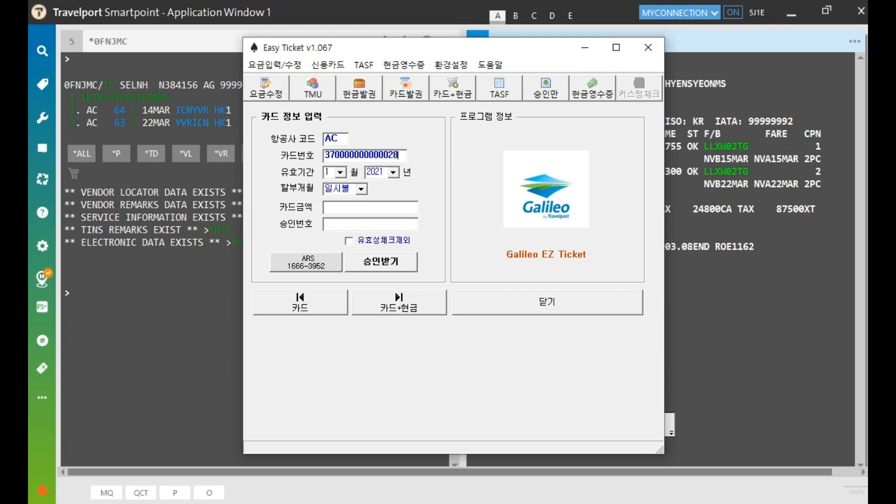
click(341, 172)
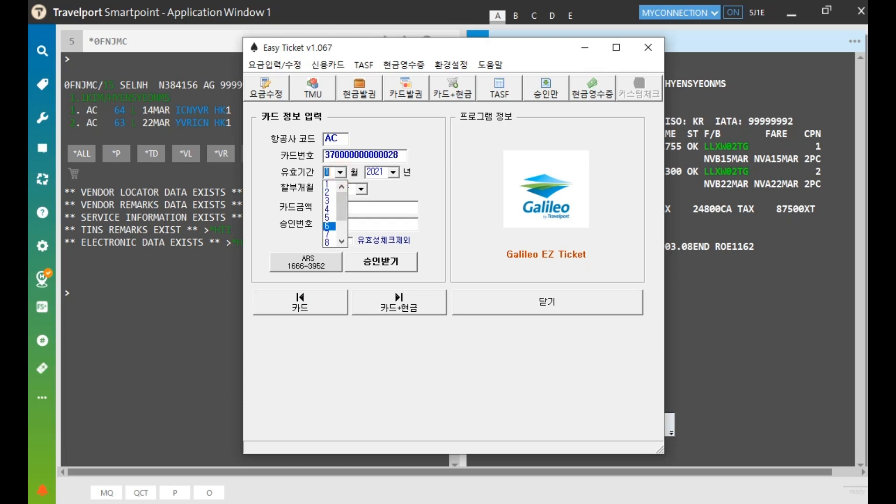
click(331, 233)
click(393, 173)
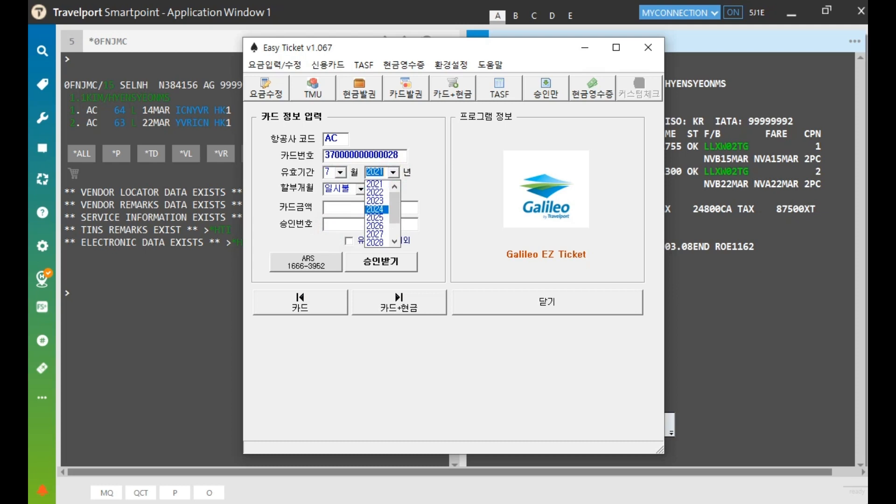
click(382, 217)
click(348, 207)
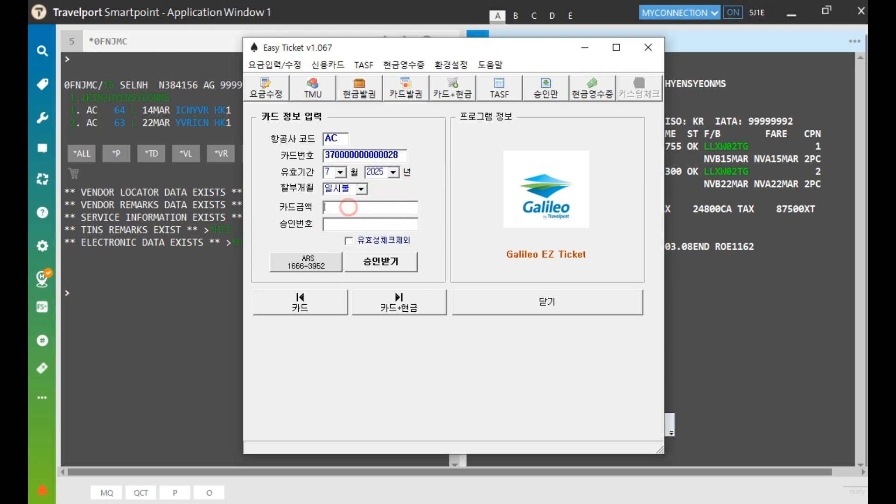
text(10,000)
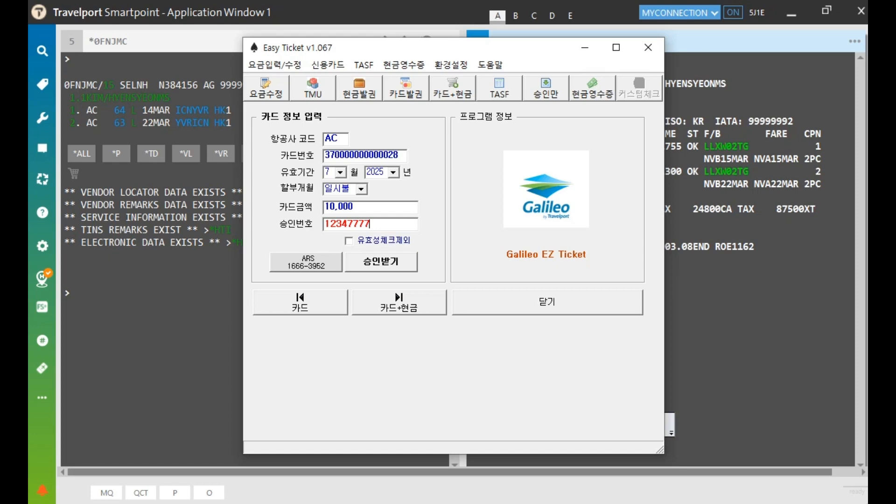
click(546, 300)
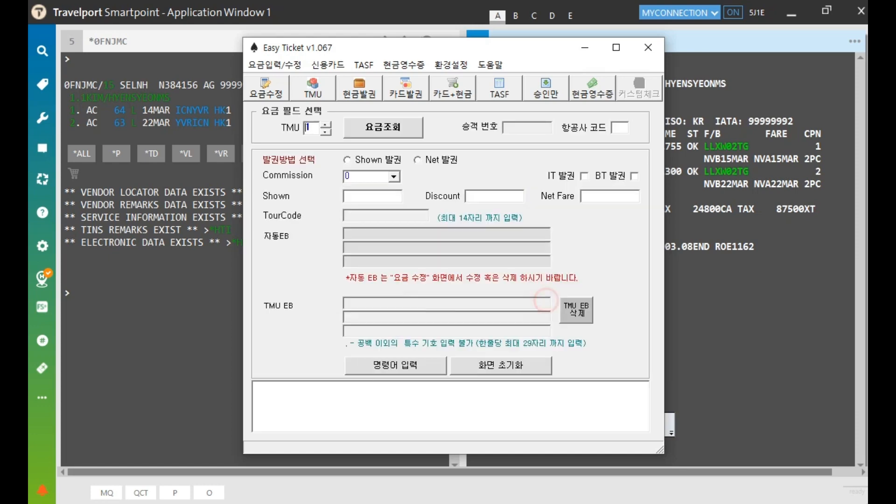
click(648, 48)
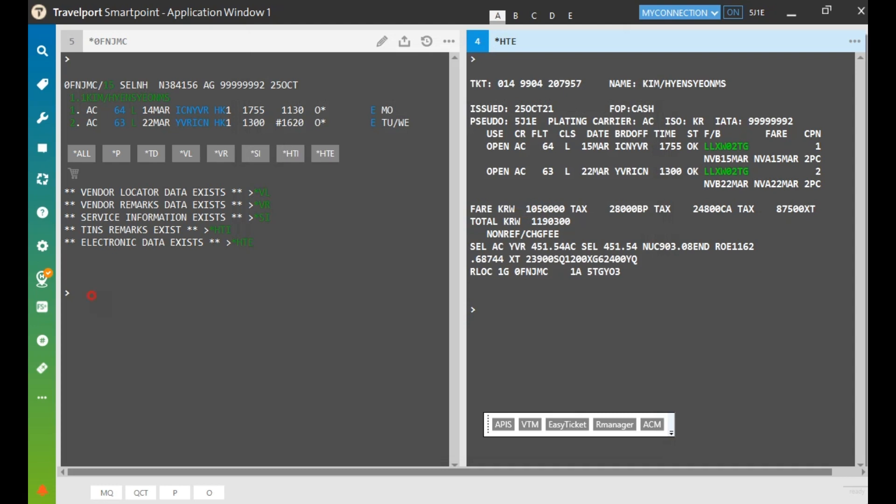
Ignore changes and redisplay the booking with IR
click(92, 295)
text(IR)
key(Return)
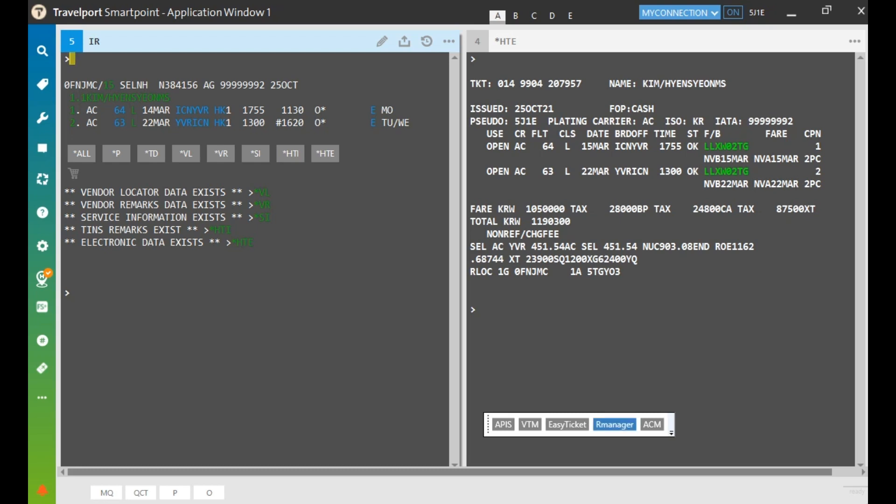
Open R Manager's Reissue form prefilled with AC segments, fare basis LLXW02TG and KRW 1050000
click(615, 424)
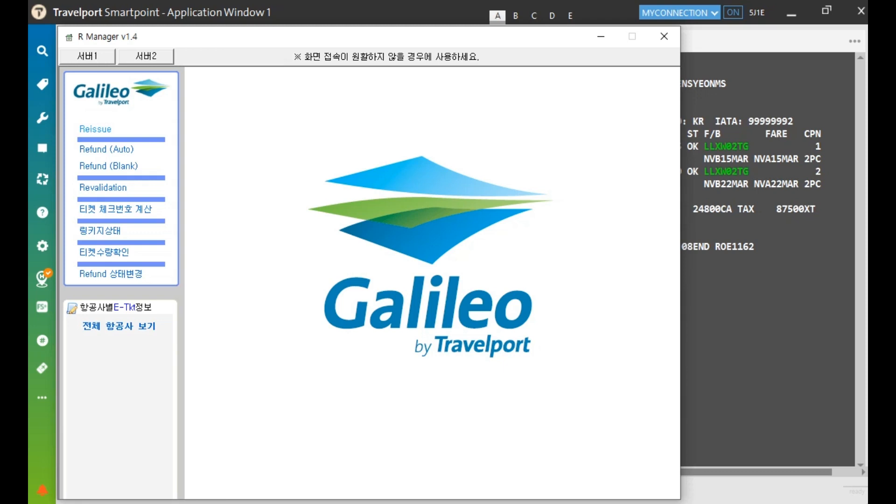
click(95, 129)
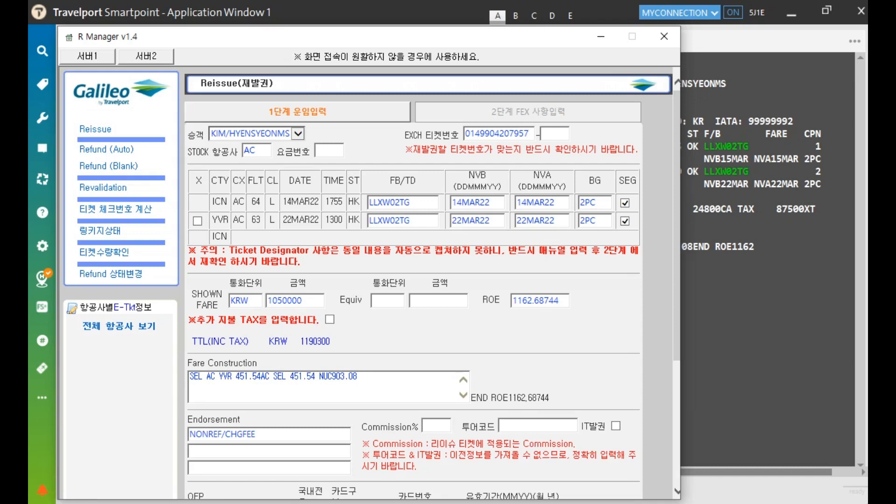
scroll(413, 280, down, 3)
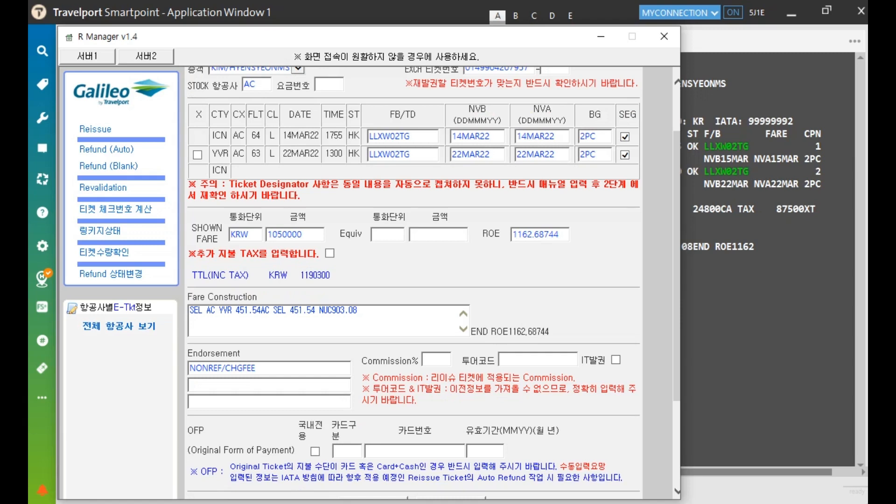
scroll(413, 280, down, 3)
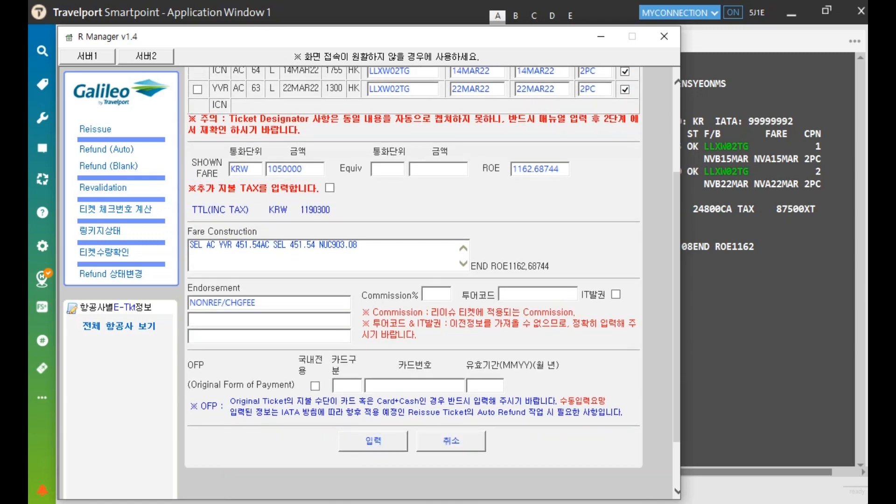
drag(197, 188, 316, 188)
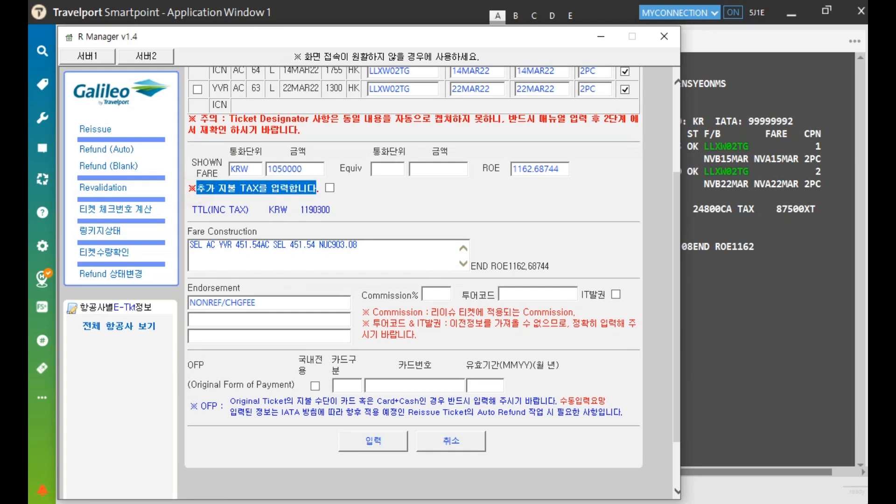
Enable additional collected tax and enter a 10000 SQ tax in TAXKRW 1
click(330, 187)
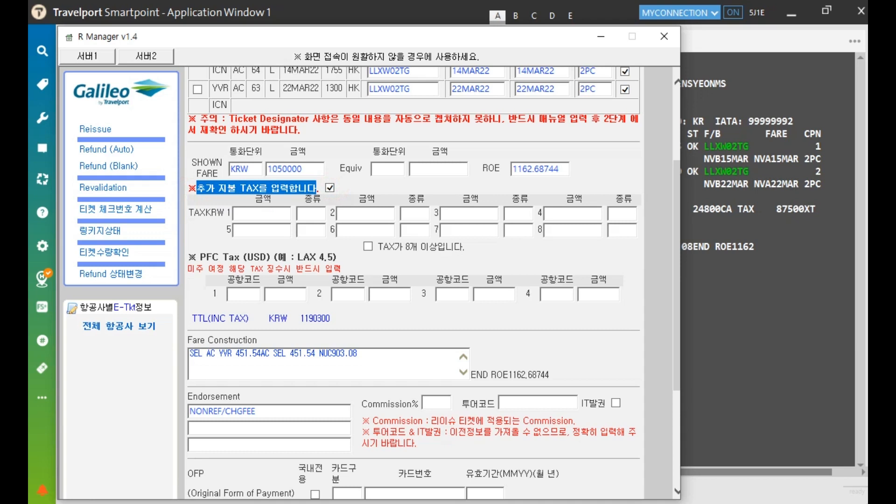
click(280, 214)
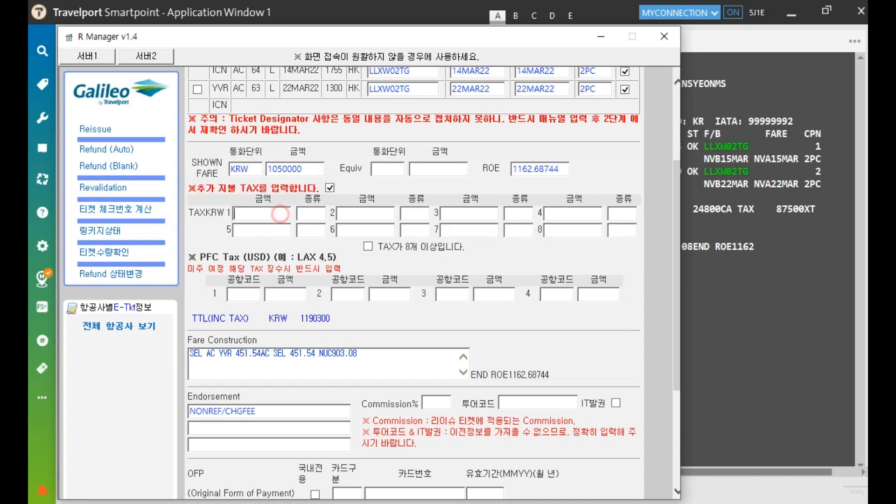
click(311, 214)
click(272, 215)
text(10000)
key(Tab)
text(SQ)
scroll(433, 280, down, 3)
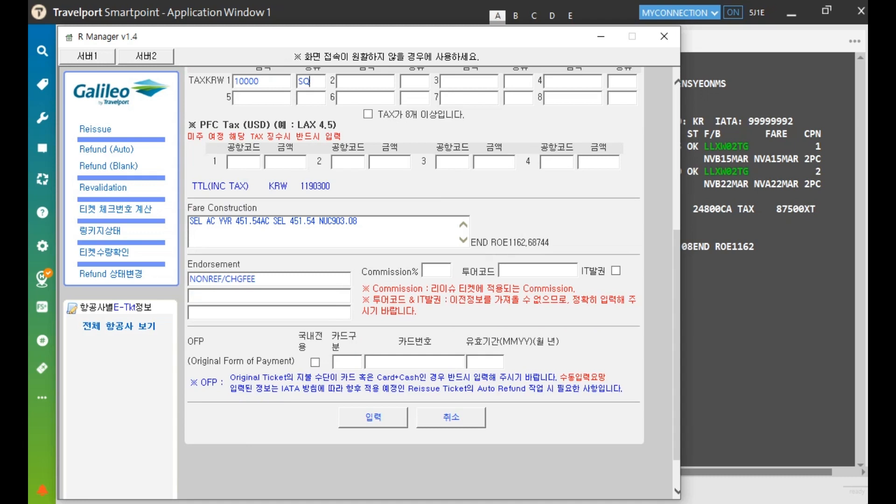
Check the original payment card fields and submit the reissue form with 입력
click(354, 361)
click(417, 358)
click(484, 361)
scroll(433, 280, up, 2)
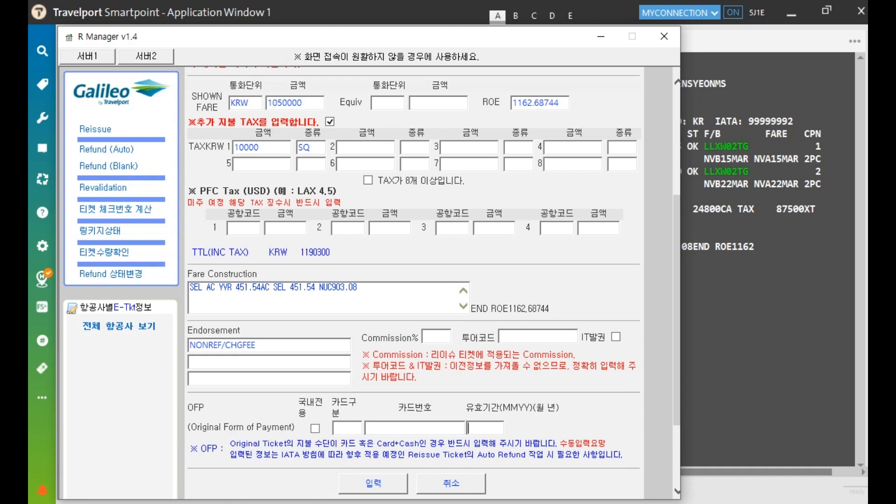
click(374, 484)
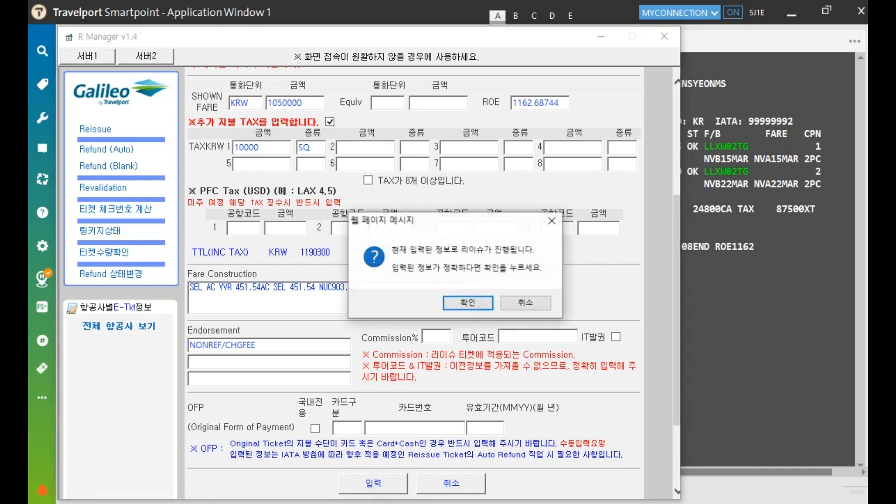
Confirm the reissue fare and review the 2단계 FEX form with its KRW 1060000 total
click(478, 304)
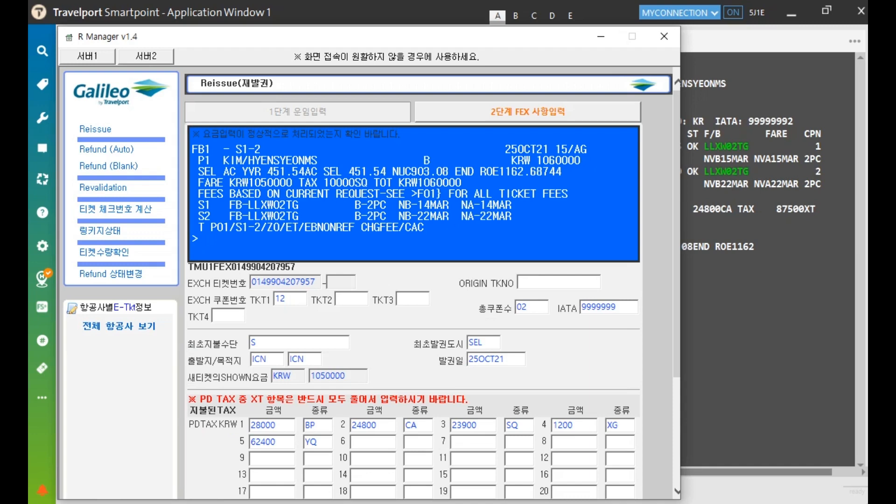
scroll(432, 283, down, 3)
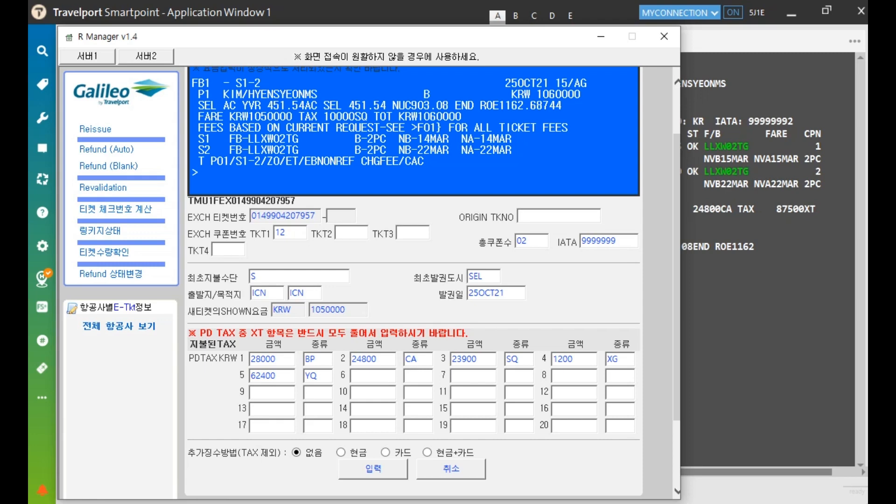
Choose card collection and enter card type AX, the card number and its expiry
click(386, 452)
scroll(414, 280, down, 3)
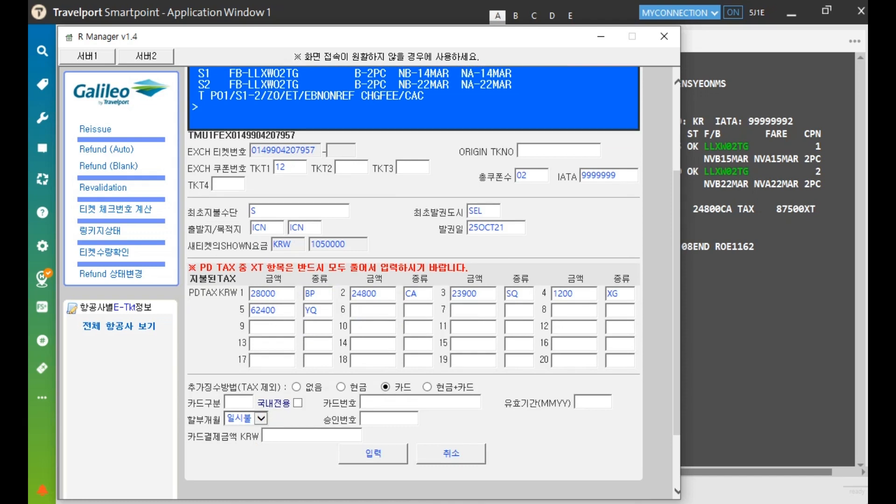
click(238, 404)
text(AX)
click(391, 402)
text(370000000000028)
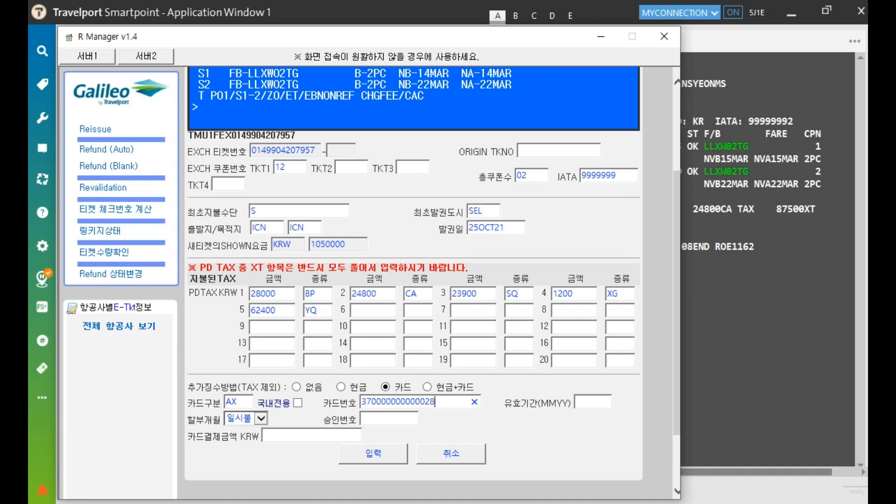
click(593, 402)
text(0725)
Enter the card approval number and a 카드결제금액 of 0 KRW, excluding tax
click(400, 416)
text(12347777)
key(Tab)
click(335, 432)
drag(241, 387, 277, 387)
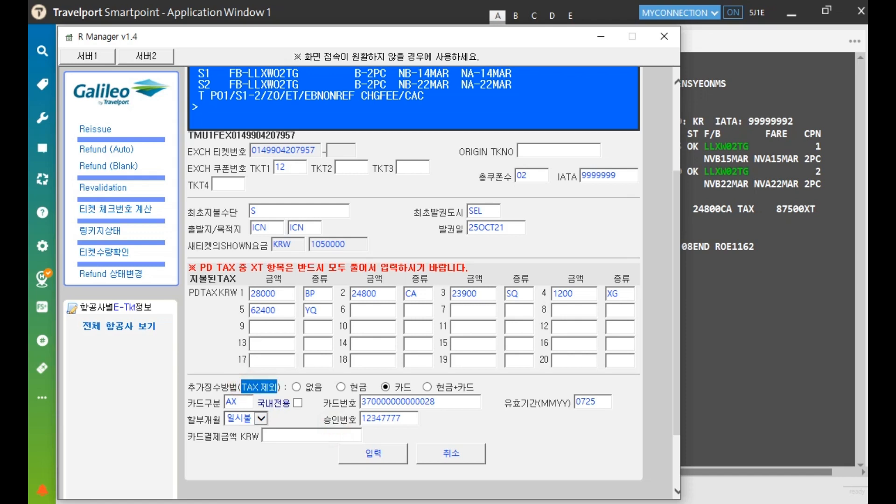
click(288, 435)
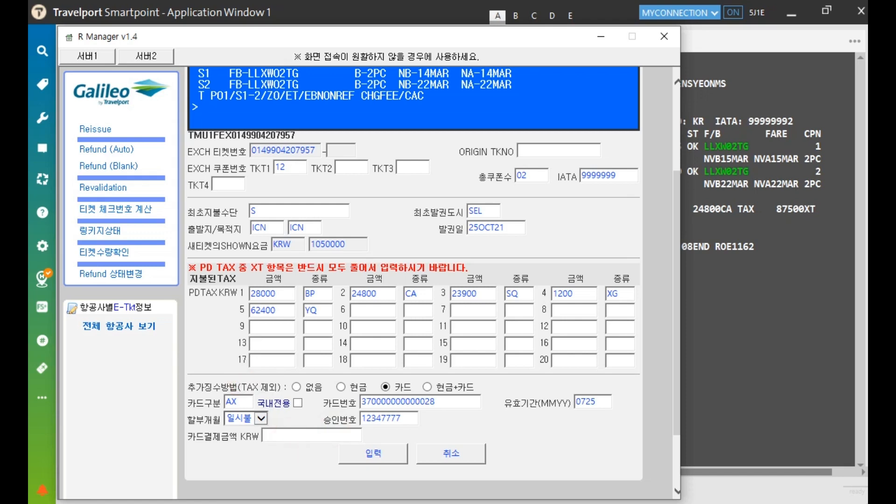
text(0)
Submit the reissue details and review the fare quote, exchange ticket block and 10000 SQ tax
click(384, 453)
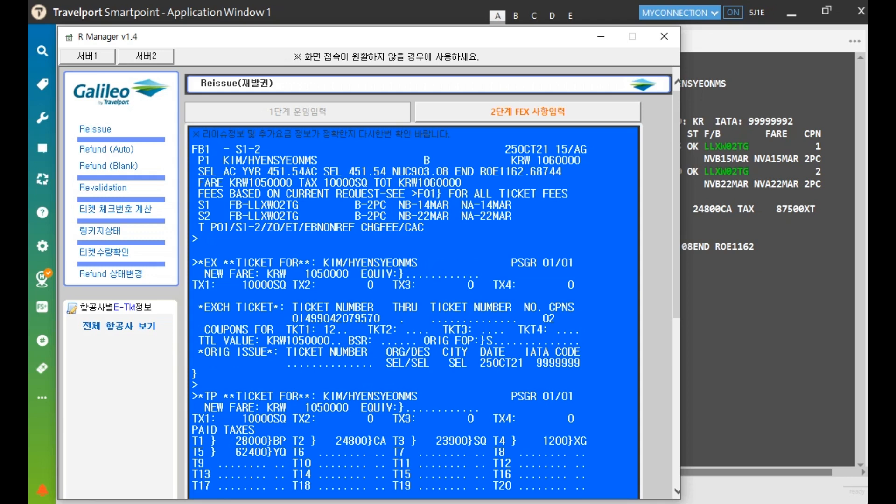
drag(191, 146, 529, 231)
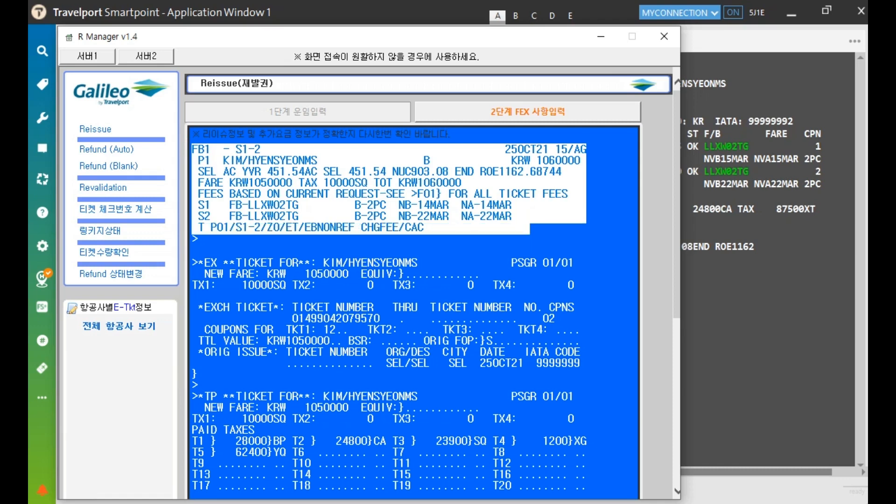
drag(204, 263, 197, 374)
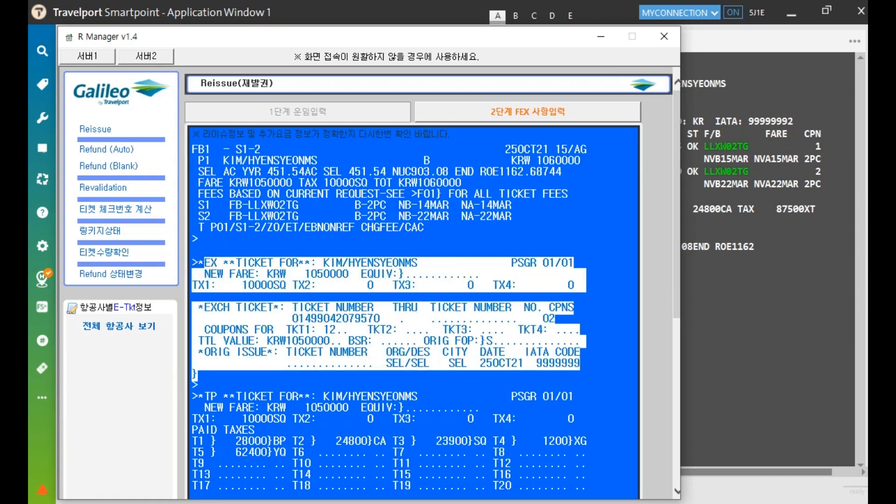
click(513, 381)
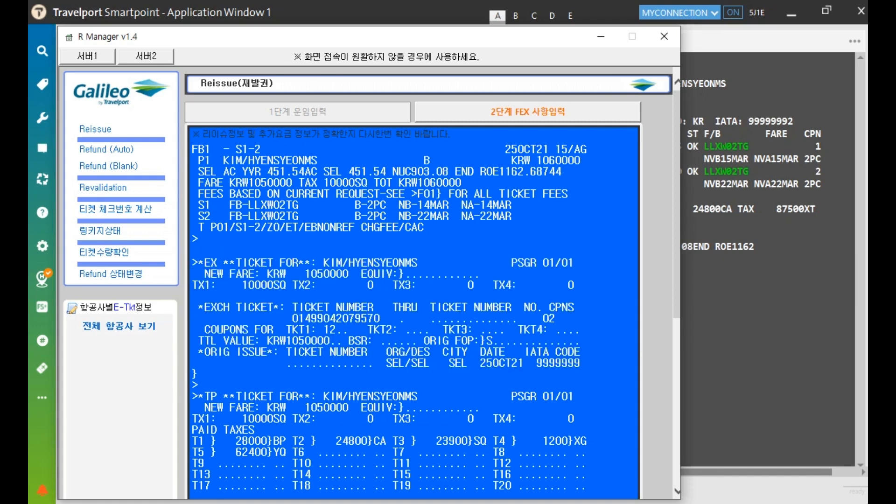
drag(241, 285, 286, 285)
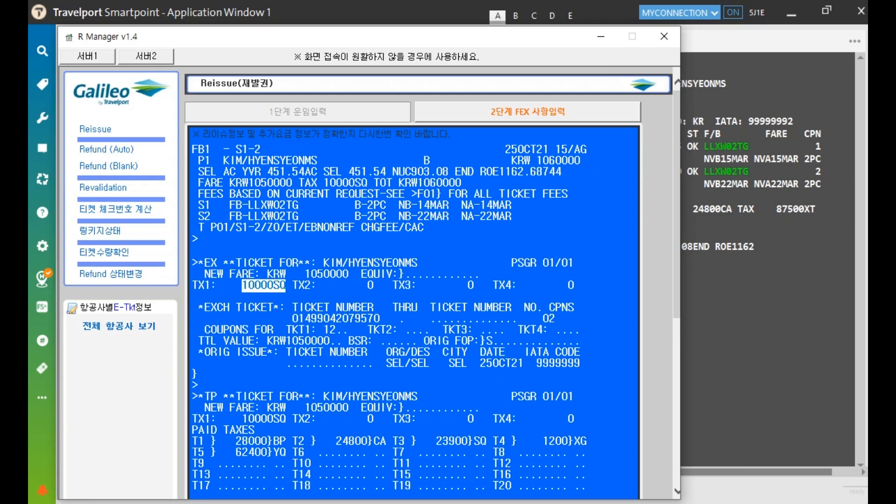
Review the new ticket's paid taxes and the 10000 KRW total amount receivable
scroll(420, 280, down, 3)
drag(193, 265, 587, 355)
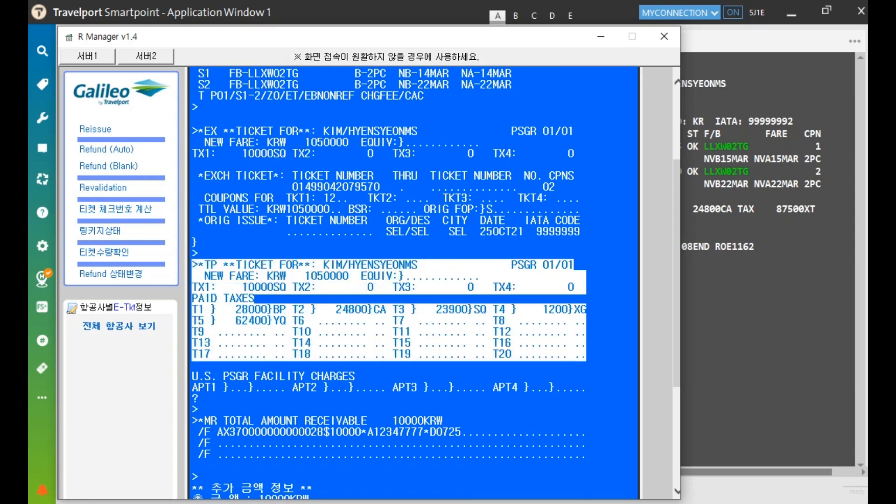
scroll(420, 280, down, 3)
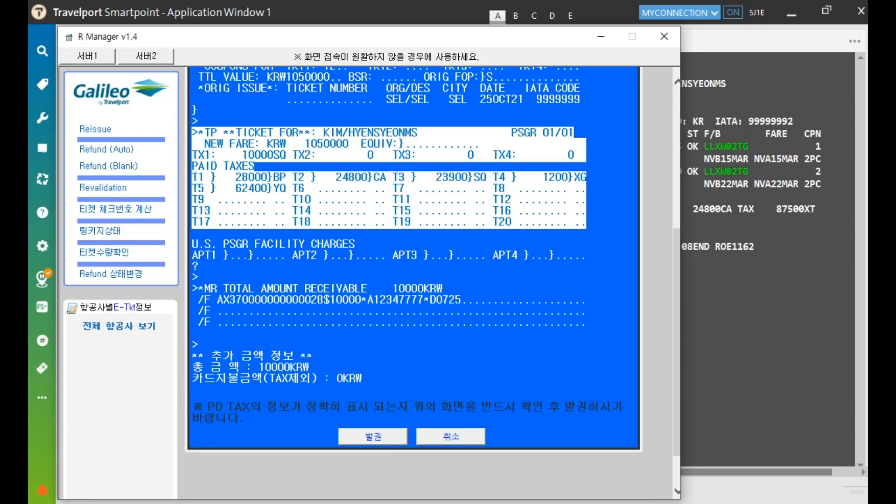
click(320, 266)
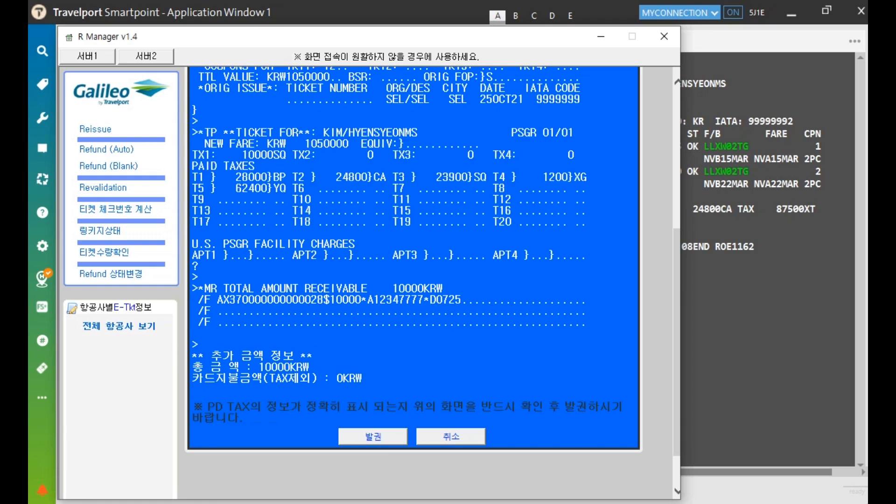
drag(192, 283, 586, 326)
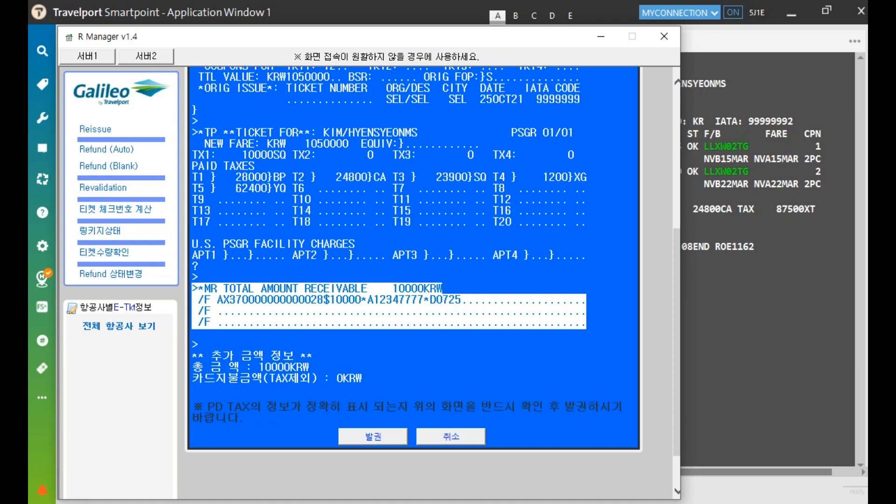
drag(586, 326, 368, 379)
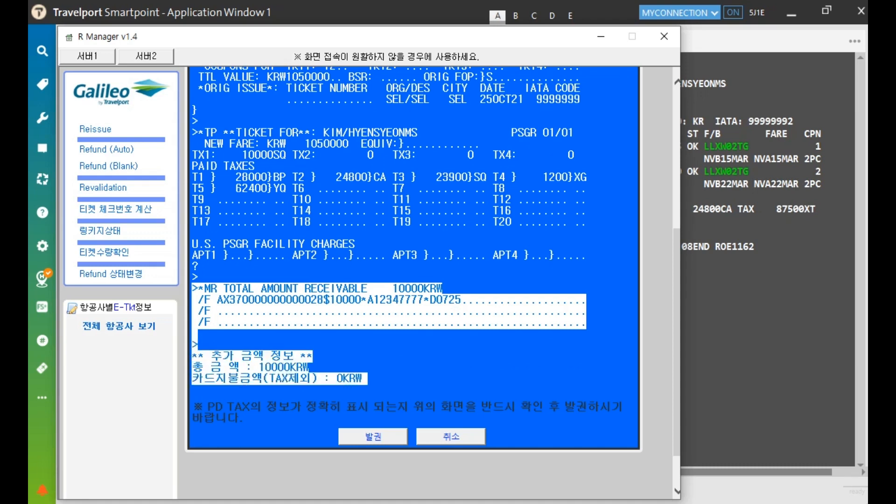
click(396, 374)
drag(259, 367, 309, 367)
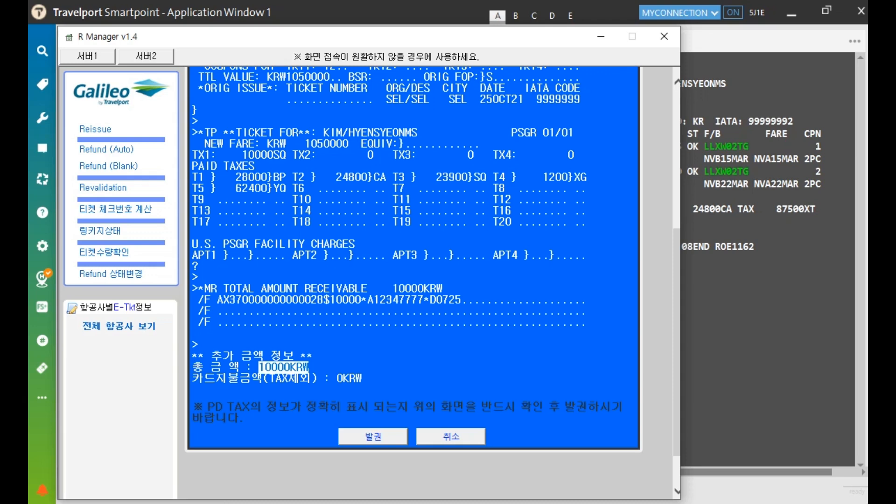
Issue the reissued ticket via 발권 and confirm, generating the e-ticket and MIR
click(373, 437)
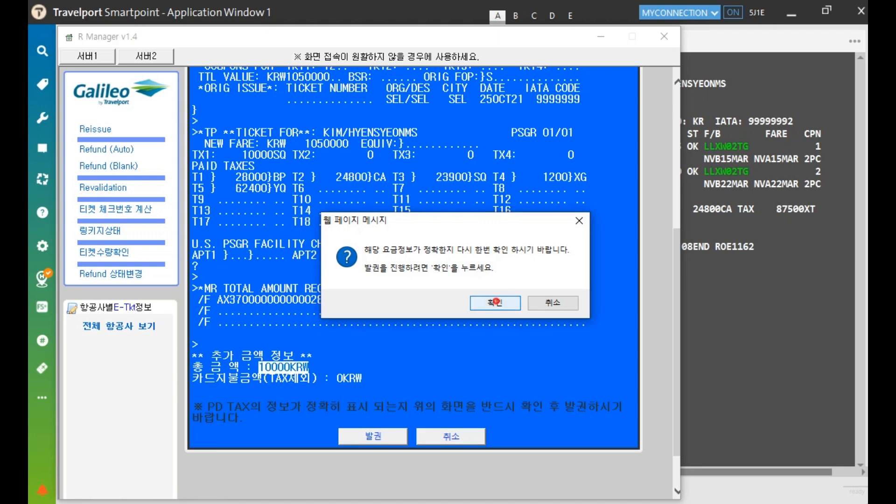
click(496, 303)
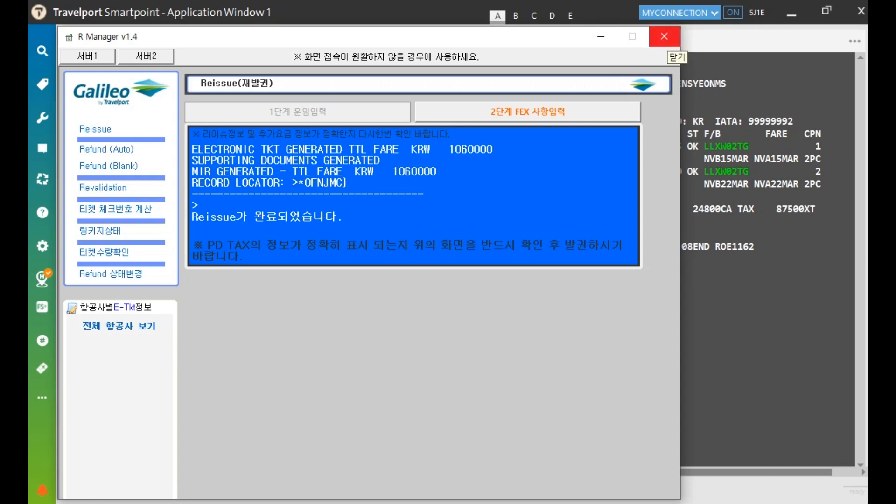
click(667, 39)
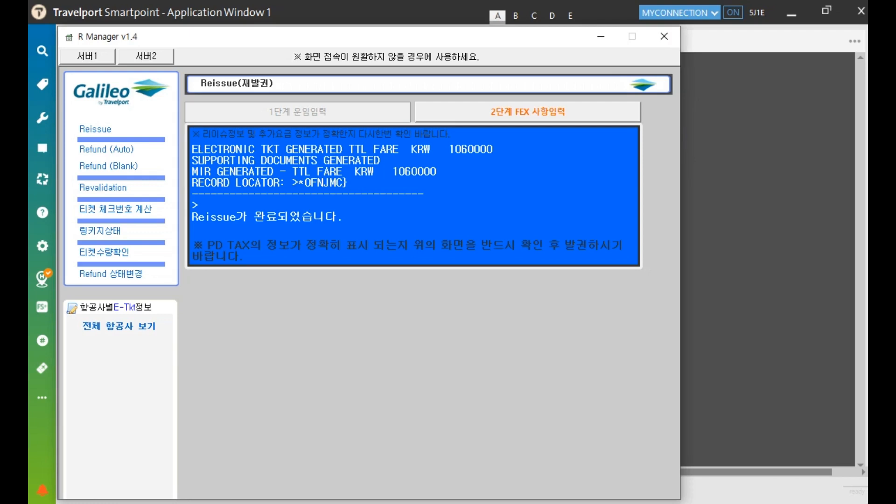
Close R Manager, redisplay the booking with IR and check the current ticket number history
click(664, 36)
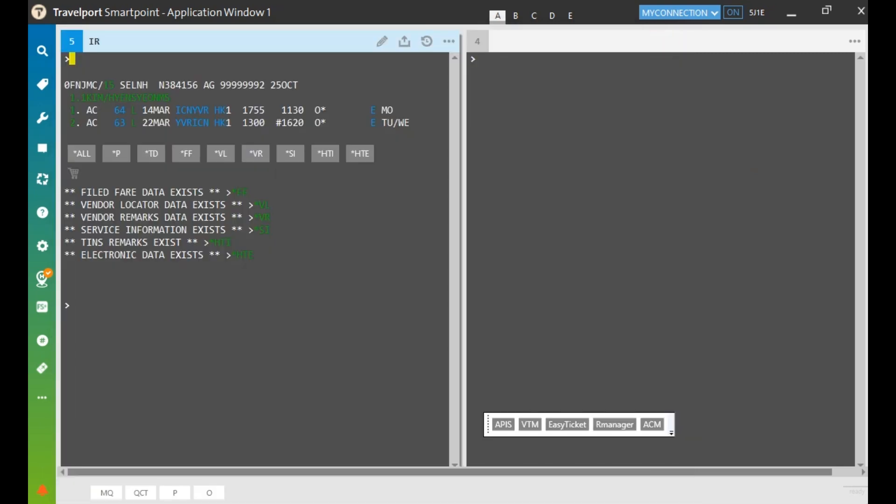
text(IR)
key(Return)
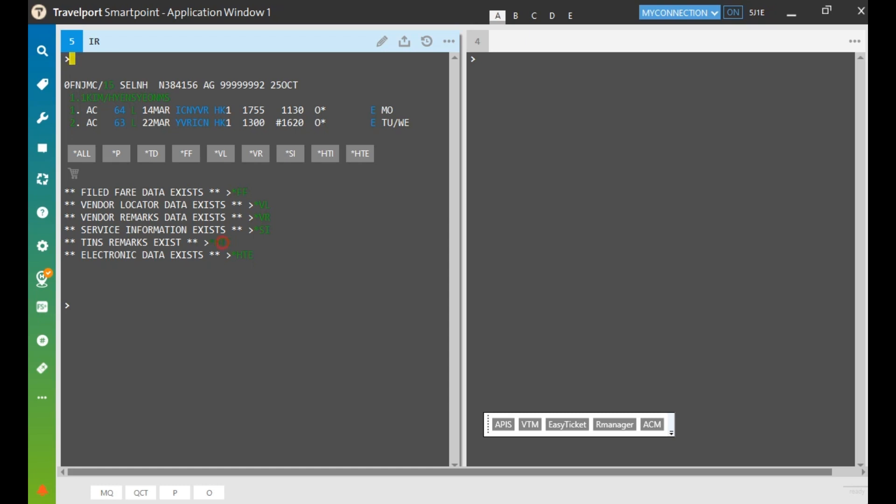
click(221, 242)
drag(159, 305, 232, 305)
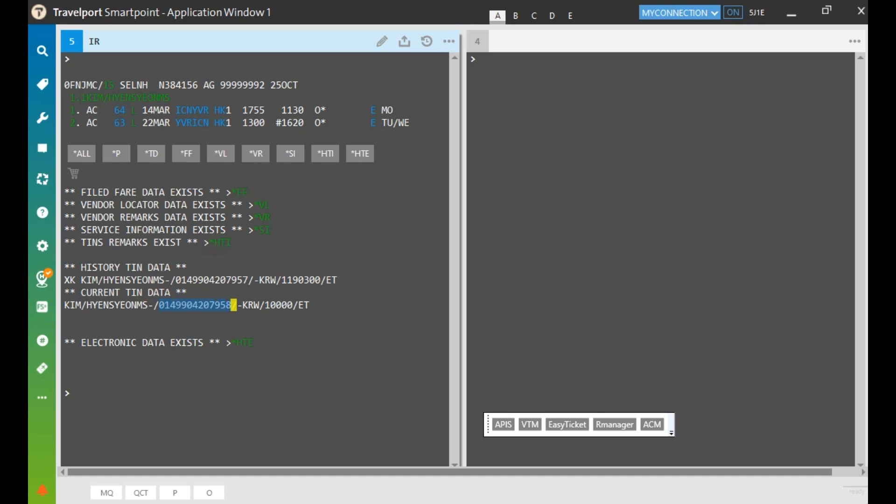
List the booking's electronic tickets with *HTE in the second window
click(478, 59)
text(*H)
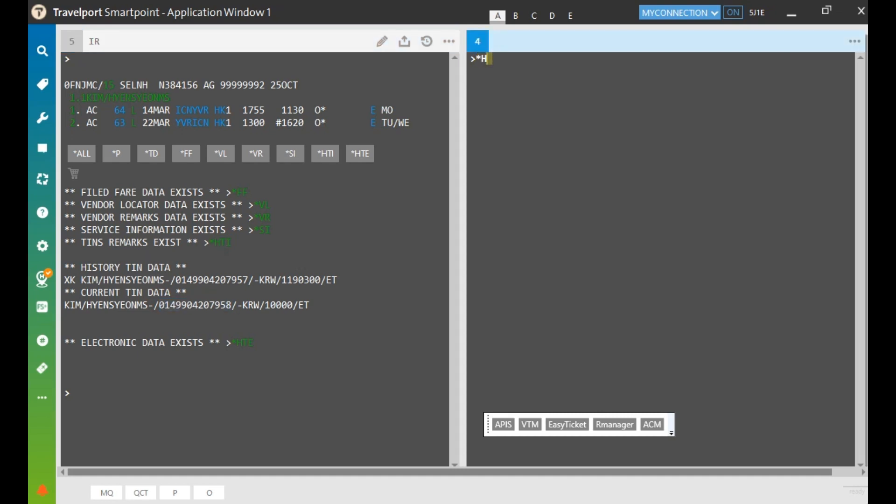
text(TE)
key(Return)
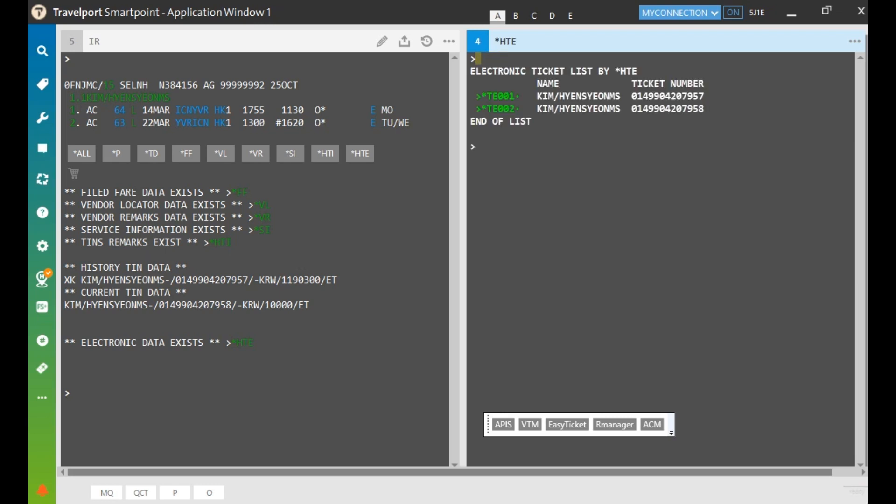
View the original ticket and confirm both coupons show EXCH, then return to the list
click(633, 97)
drag(633, 97, 702, 97)
click(505, 97)
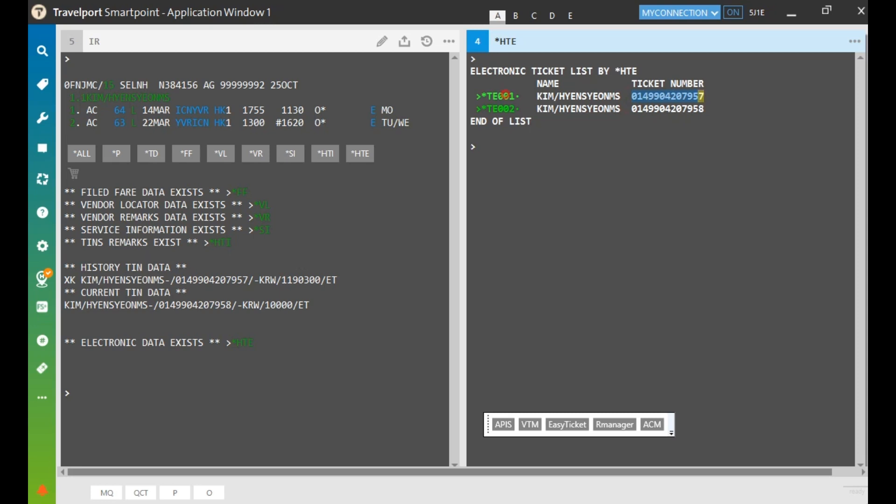
mouse_move(488, 146)
mouse_down()
mouse_move(509, 146)
mouse_move(509, 171)
mouse_up()
click(488, 167)
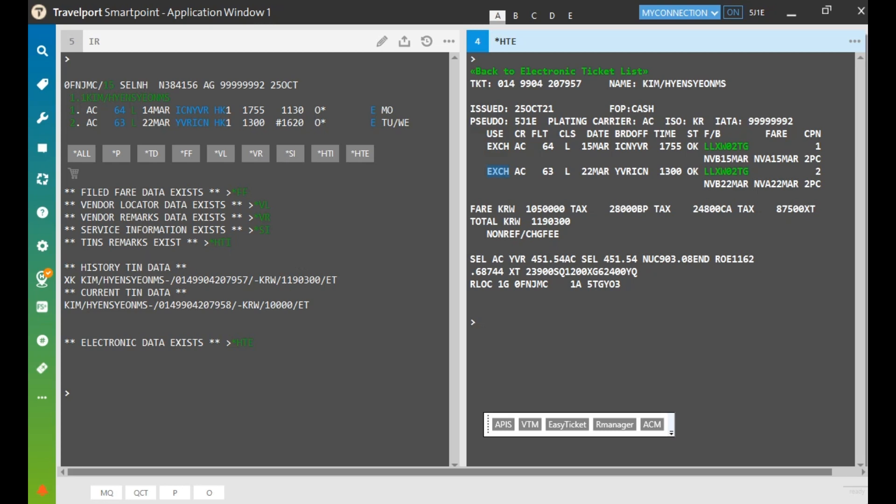
click(510, 71)
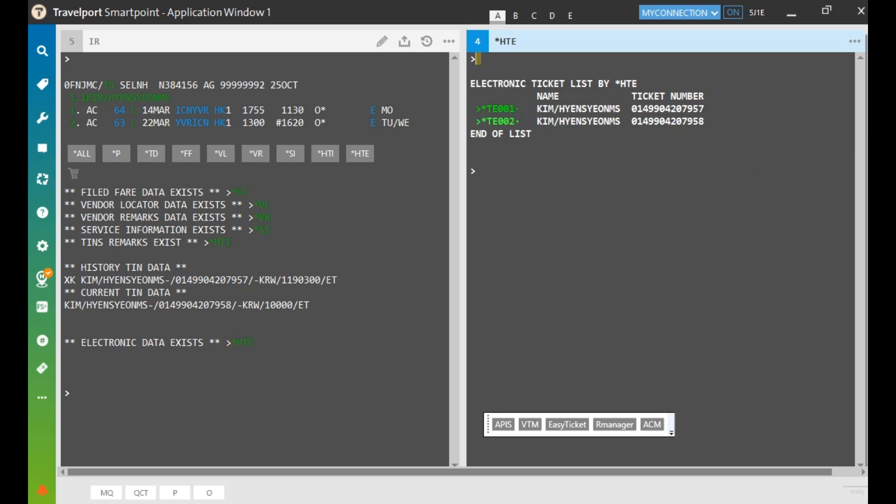
View the reissued ticket: OPEN coupons, 10000 total, and the exchanged-for ticket number
click(499, 120)
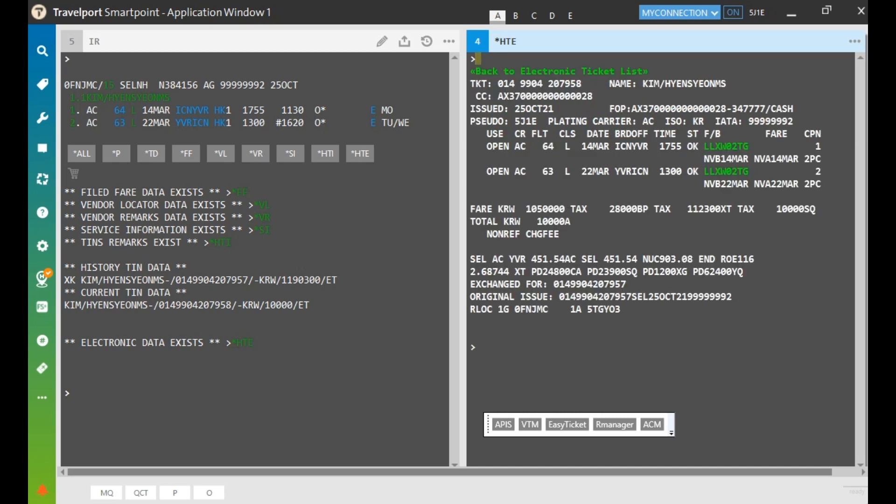
drag(481, 146, 509, 171)
drag(529, 221, 564, 221)
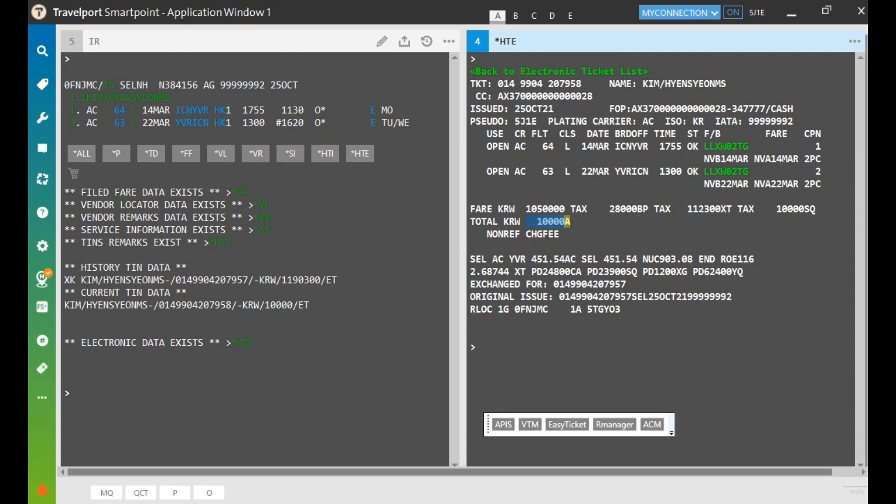
drag(552, 283, 637, 296)
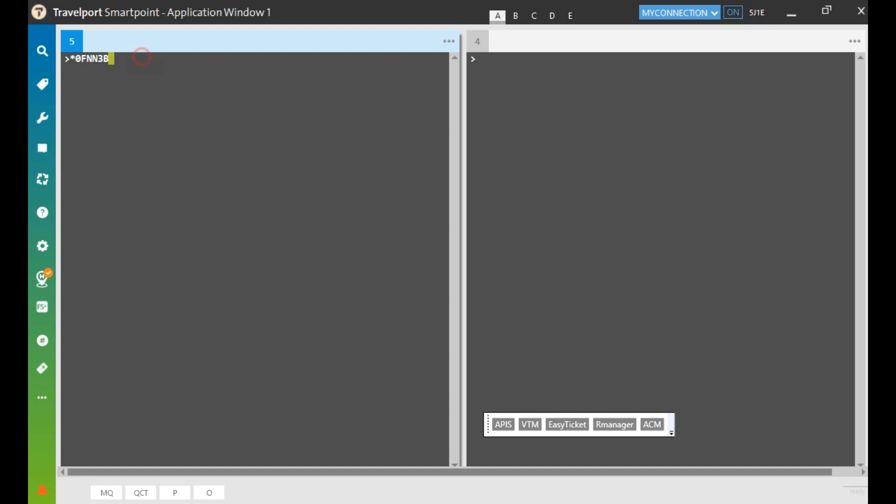
key(Return)
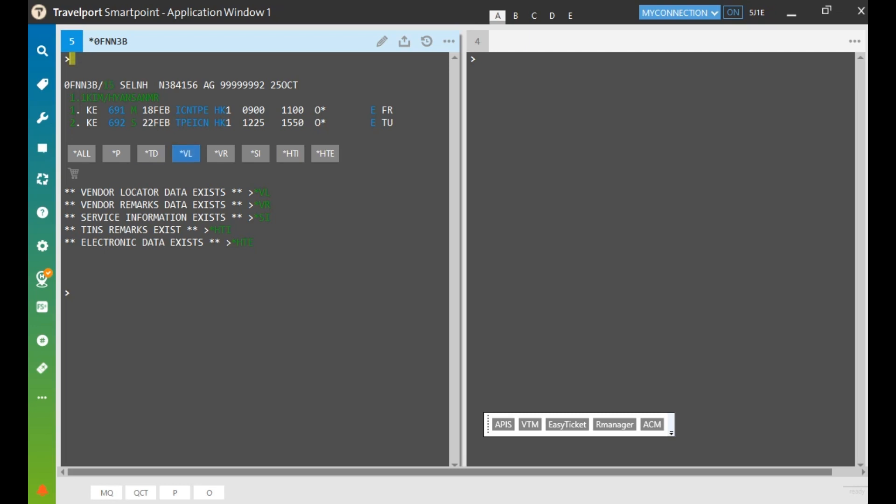
drag(315, 123, 326, 123)
click(478, 60)
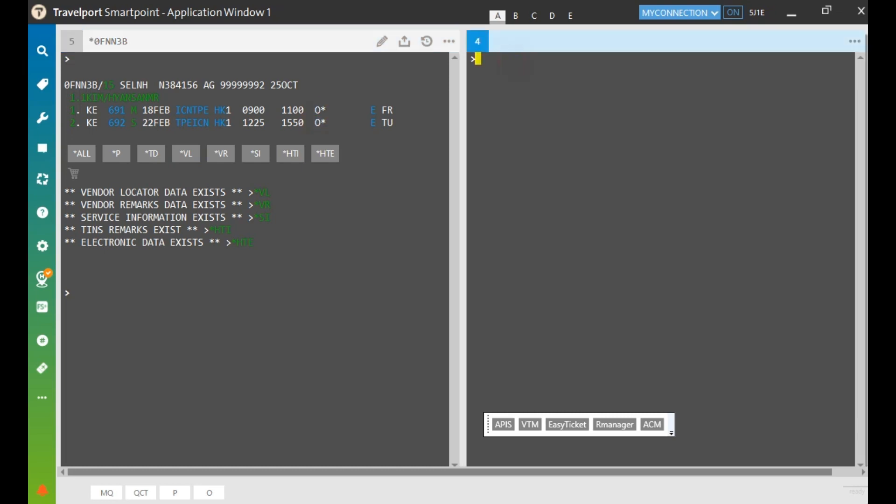
text(*HTE)
key(Return)
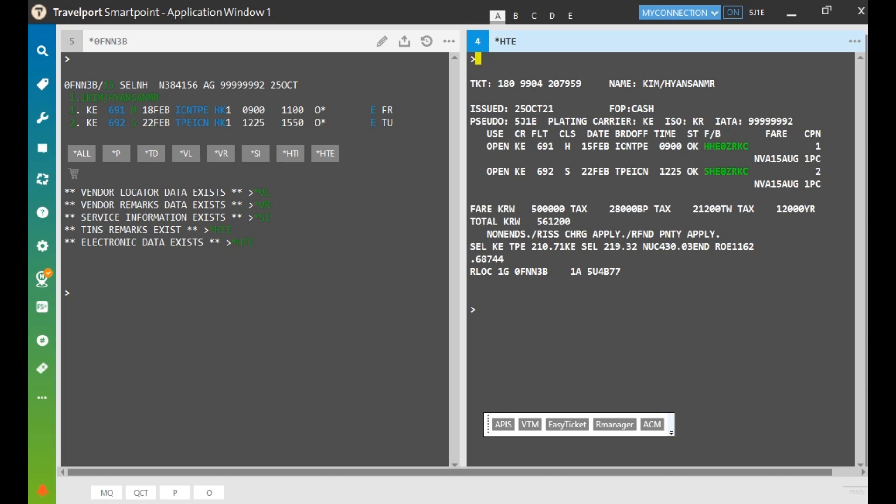
click(487, 146)
drag(487, 146, 520, 146)
drag(488, 170, 520, 171)
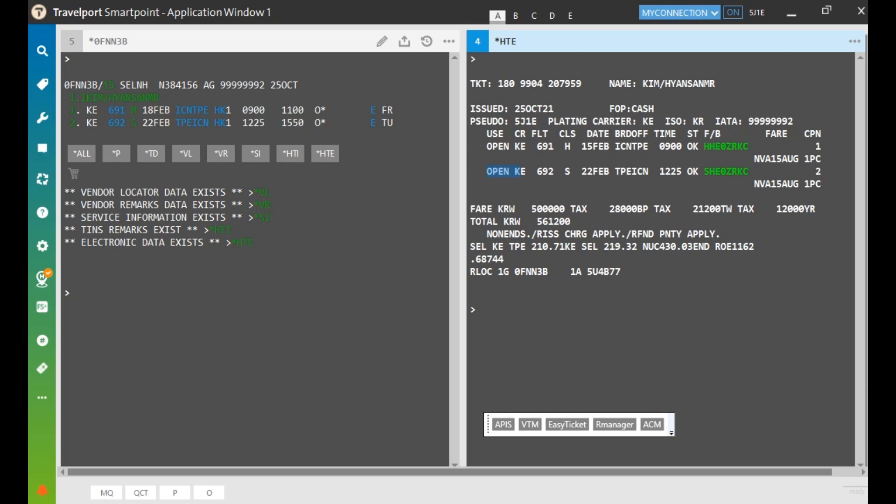
Ignore the booking with IR in its terminal window
click(163, 316)
text(IR)
key(Return)
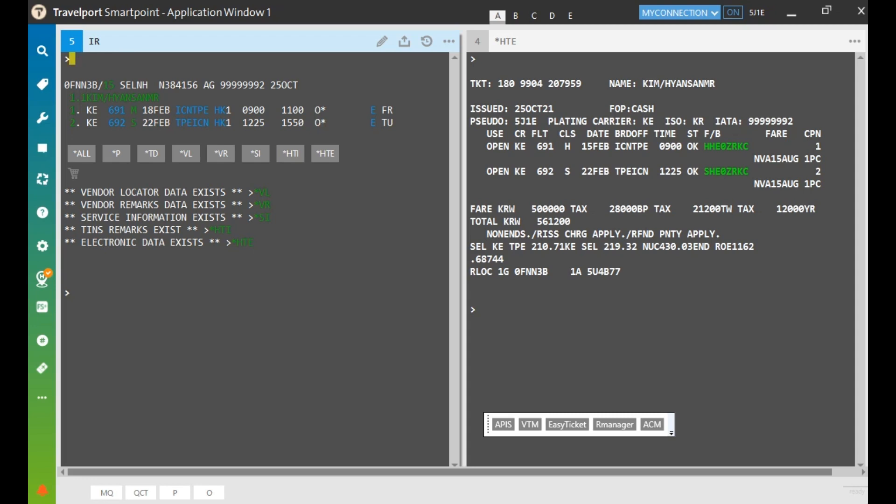
Launch R Manager and open the Reissue form prefilled with KE 691/692 and the KRW 500000 fare
click(615, 424)
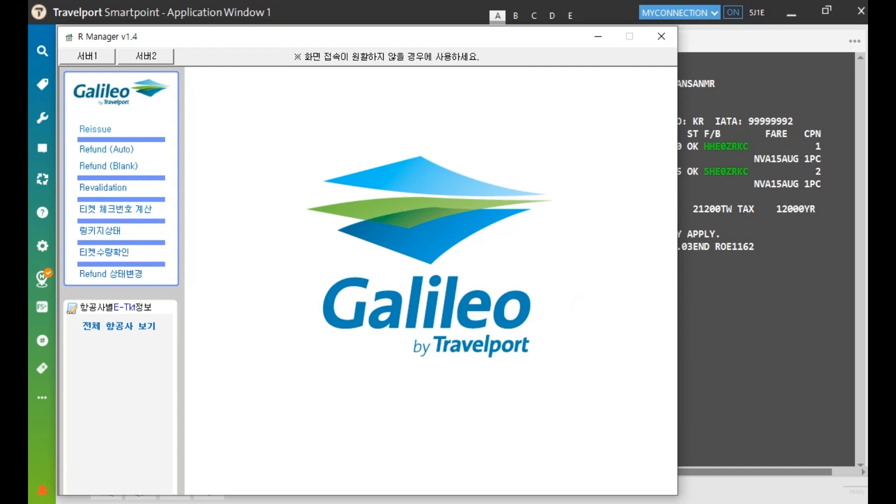
click(105, 131)
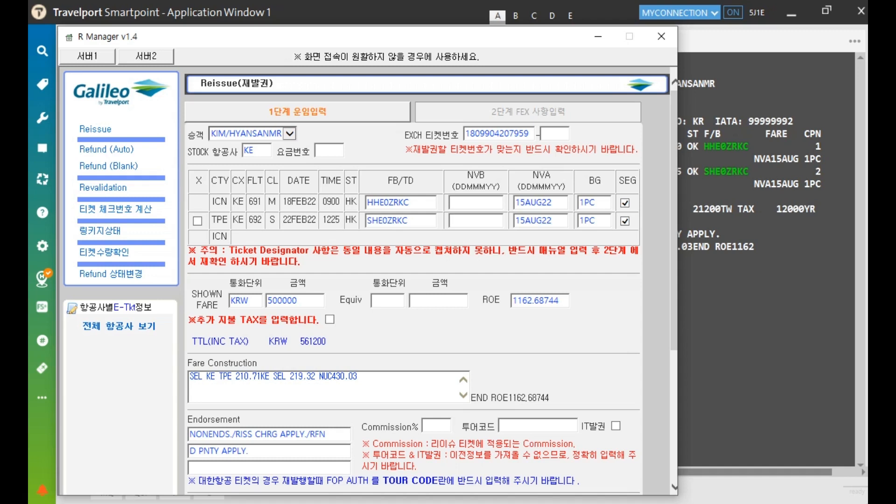
Change the fare basis to MHE0ZRKC and both not-valid-after dates to 18AUG22
click(373, 202)
key(BackSpace)
text(M)
click(525, 202)
key(BackSpace)
text(8)
click(525, 221)
key(BackSpace)
text(8)
Replace the fare amount with 520000 KRW
drag(304, 301, 267, 301)
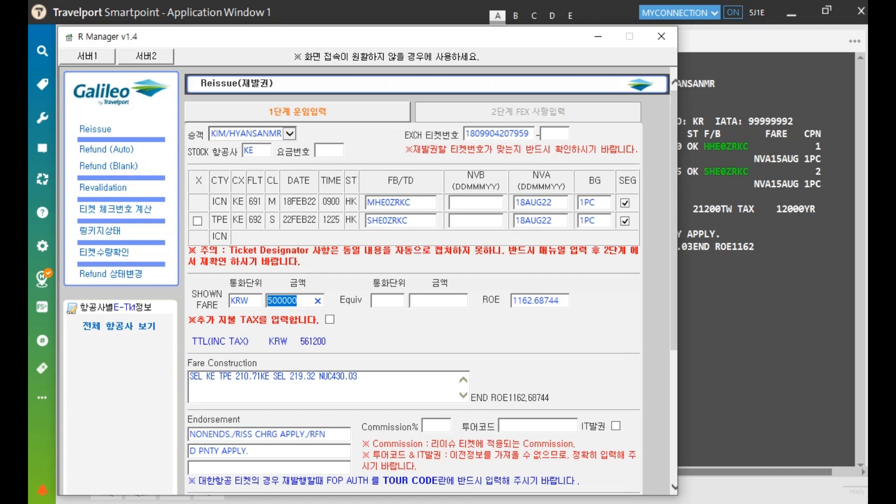
text(520000)
scroll(414, 280, down, 5)
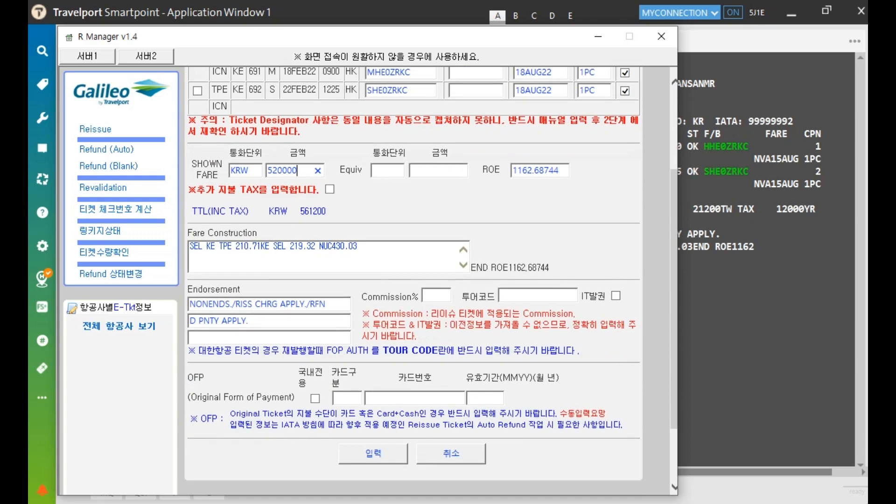
key(Tab)
Enable additional taxes and add a 5000 YR tax
drag(197, 189, 316, 189)
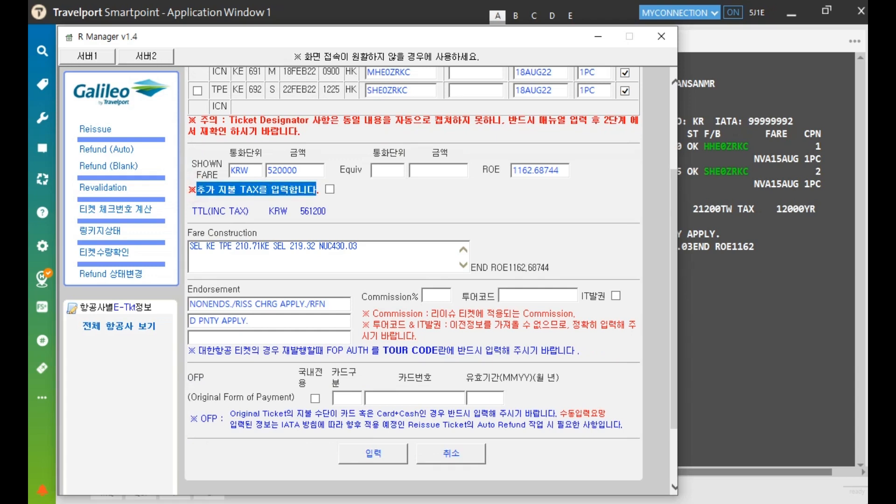
click(330, 189)
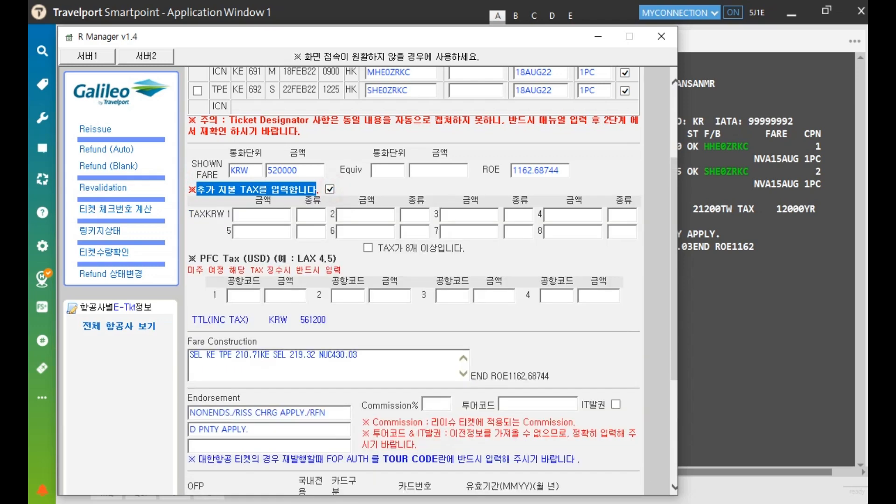
click(275, 215)
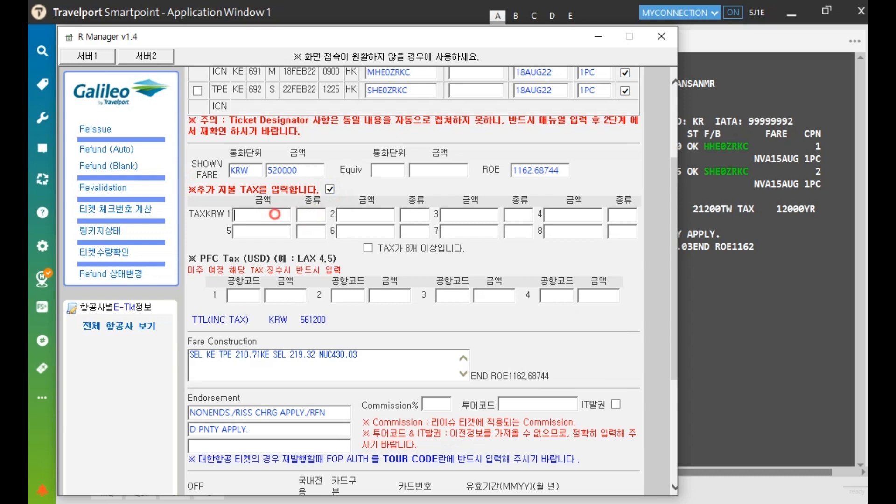
text(50000)
key(BackSpace)
key(Tab)
text(YR)
Paste the new fare construction line and review the original payment card fields
click(364, 365)
drag(364, 366, 189, 357)
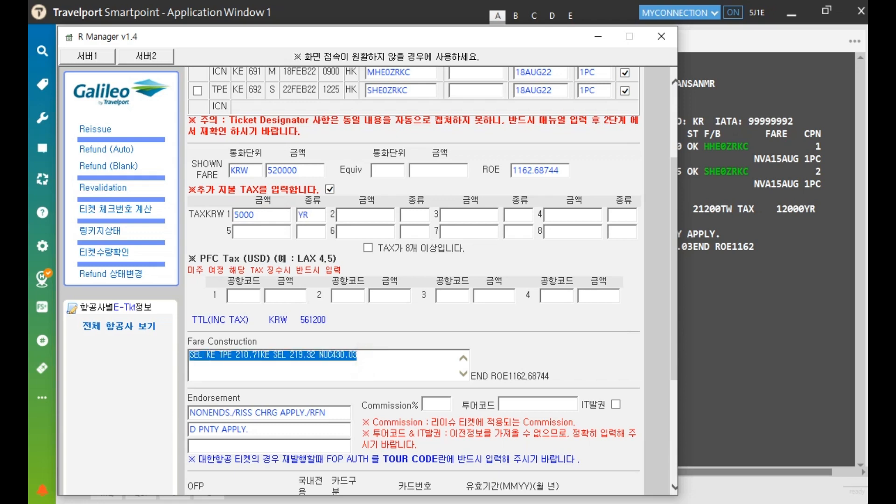
text(SEL KE TPE 227.92MHEOZRKC KE SEL 219.31SHEOZRKC NUC447.23)
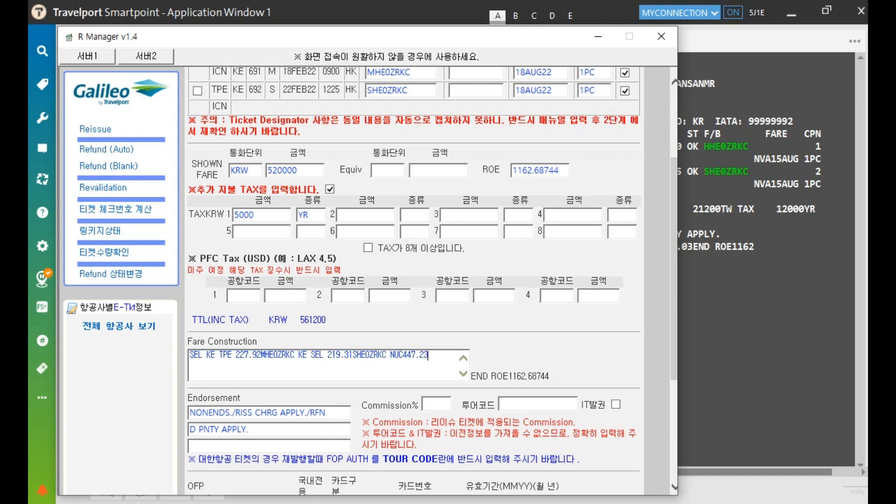
scroll(413, 280, down, 2)
scroll(413, 280, down, 2)
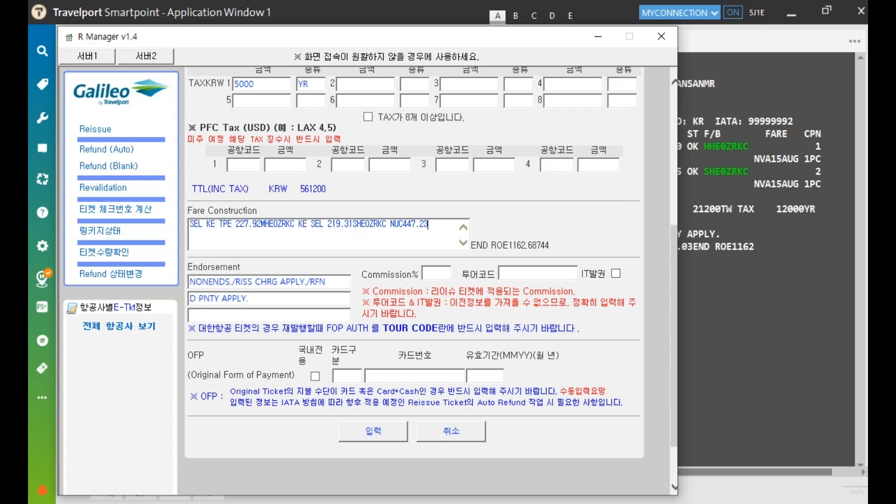
click(347, 375)
click(391, 380)
click(484, 374)
Verify the 520000 fare and 5000 YR tax, then submit the reissue details
scroll(413, 280, up, 2)
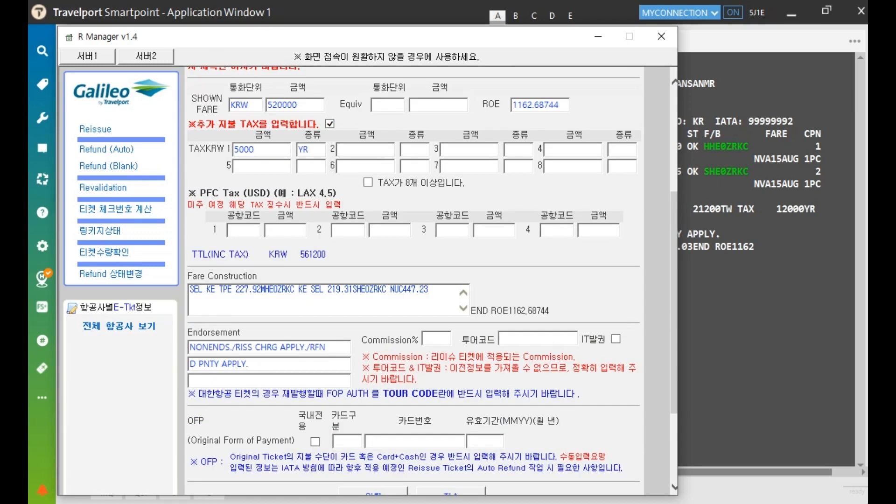
scroll(413, 280, down, 2)
scroll(432, 276, up, 2)
drag(311, 102, 266, 104)
drag(315, 148, 298, 149)
click(265, 144)
scroll(414, 280, down, 3)
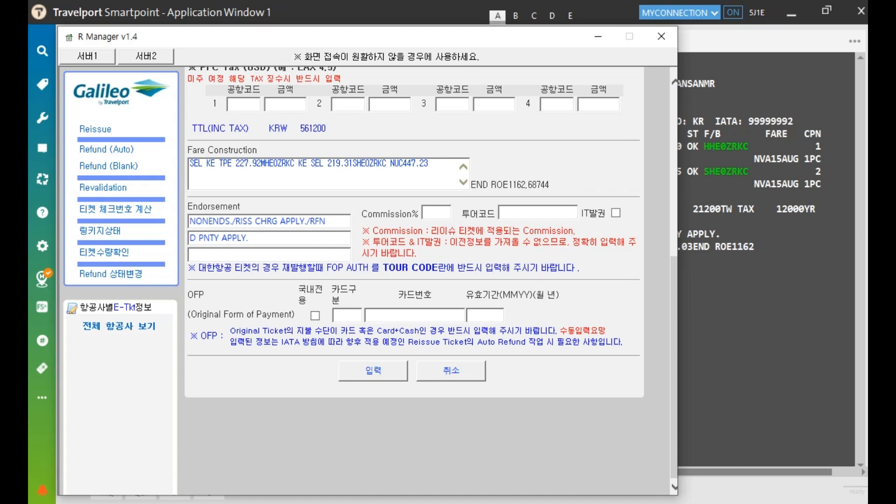
click(373, 370)
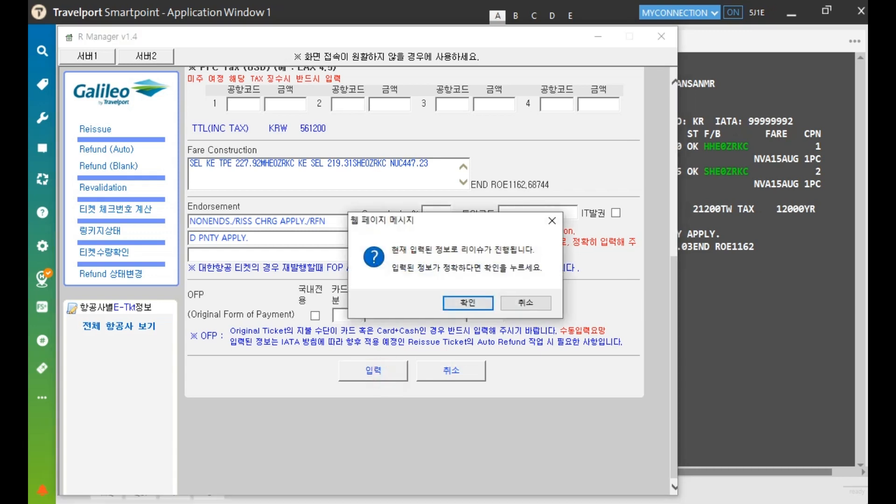
Confirm the reissue prompt and scroll to the step 2 FEX form showing KRW 525000
click(468, 303)
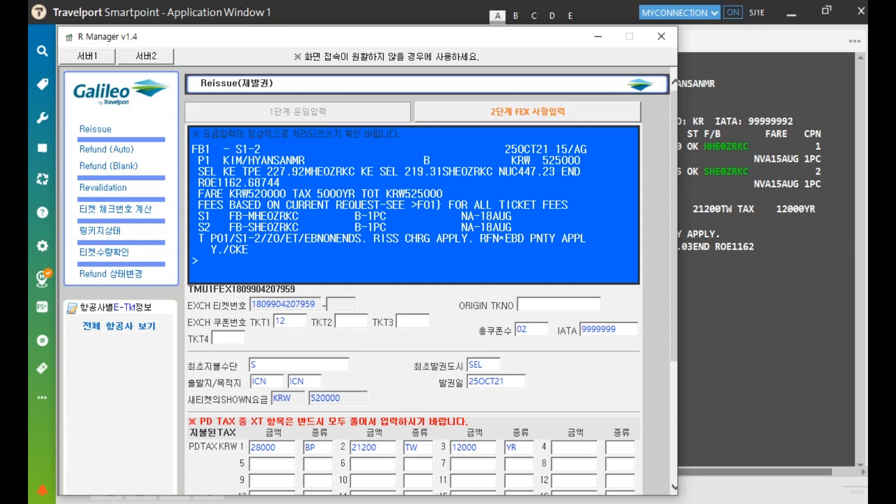
scroll(430, 280, down, 3)
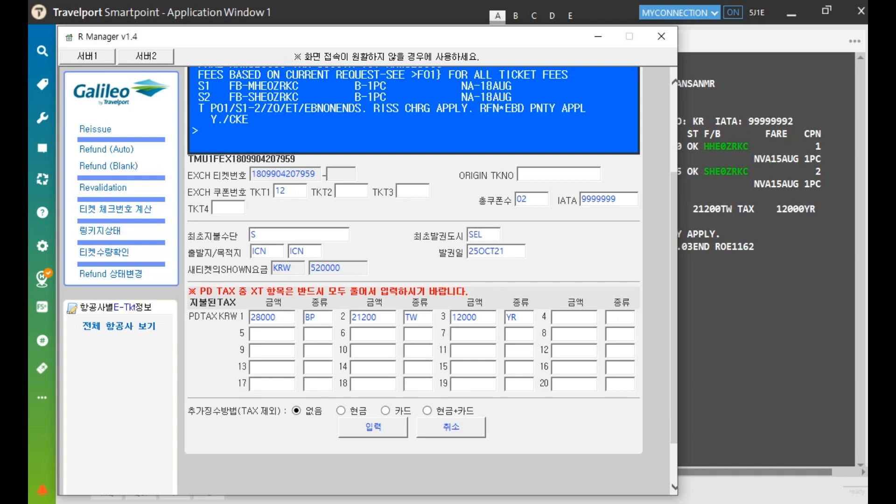
Choose cash payment, enter 20000 KRW as the cash amount, and submit the exchange
click(341, 411)
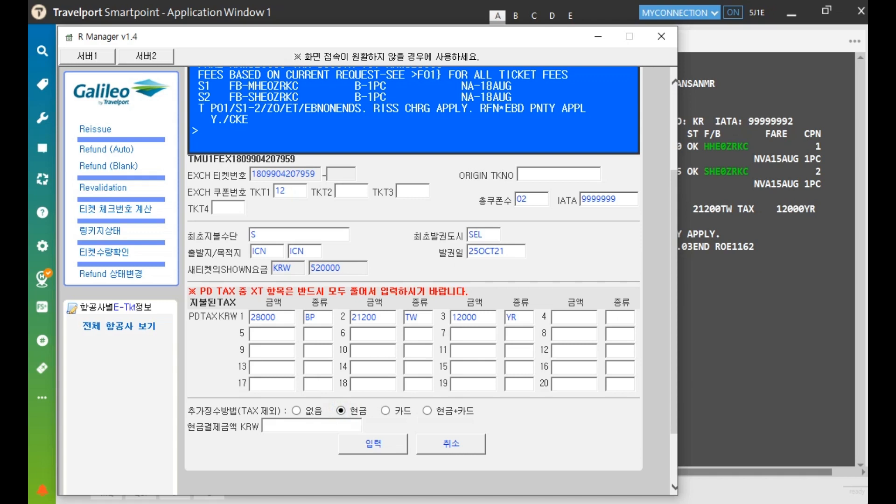
drag(284, 411, 238, 411)
click(292, 425)
text(20000)
key(Tab)
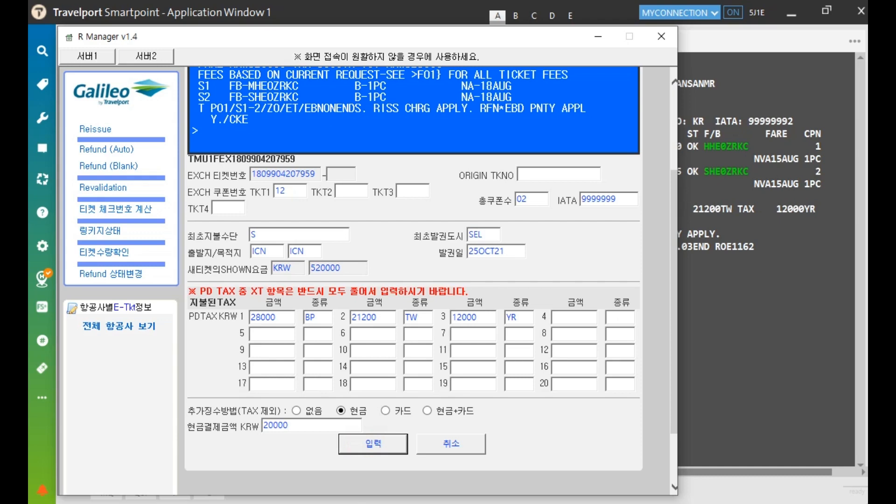
key(Return)
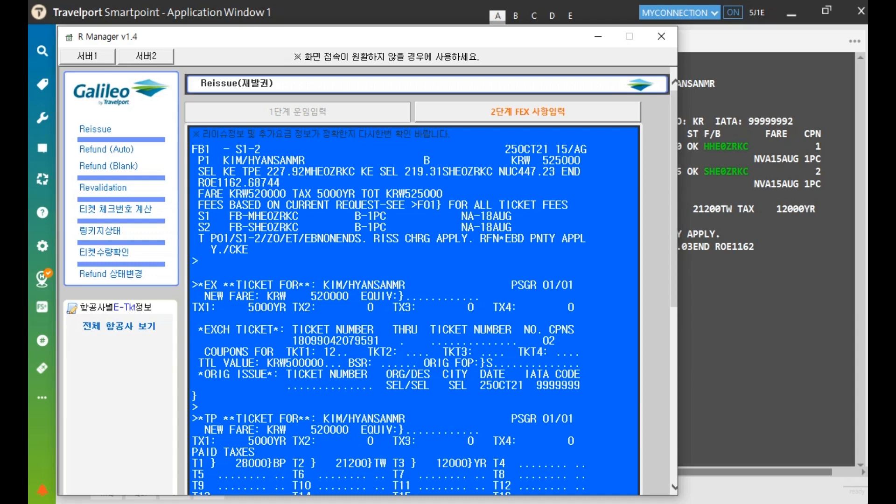
drag(192, 149, 586, 251)
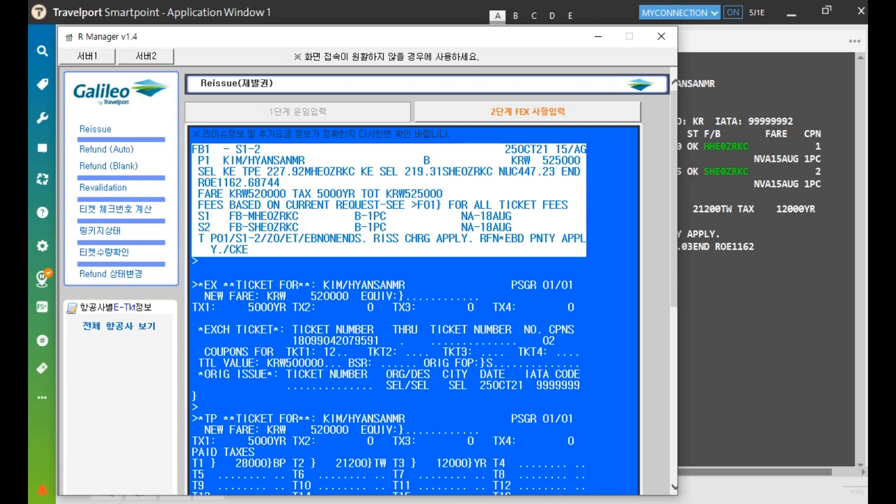
click(437, 265)
mouse_move(317, 188)
mouse_down()
mouse_move(352, 190)
mouse_move(327, 183)
mouse_move(317, 193)
mouse_up()
click(351, 188)
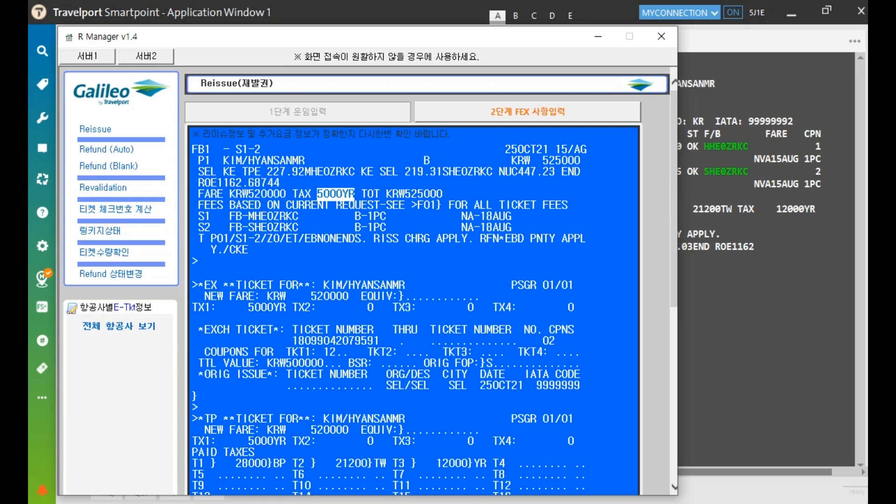
scroll(430, 280, down, 3)
drag(193, 218, 581, 321)
scroll(414, 280, down, 3)
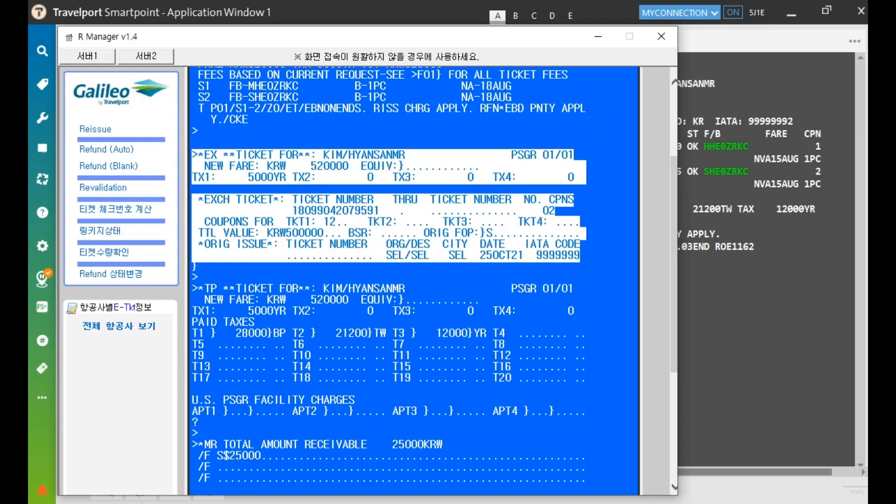
drag(192, 322, 586, 378)
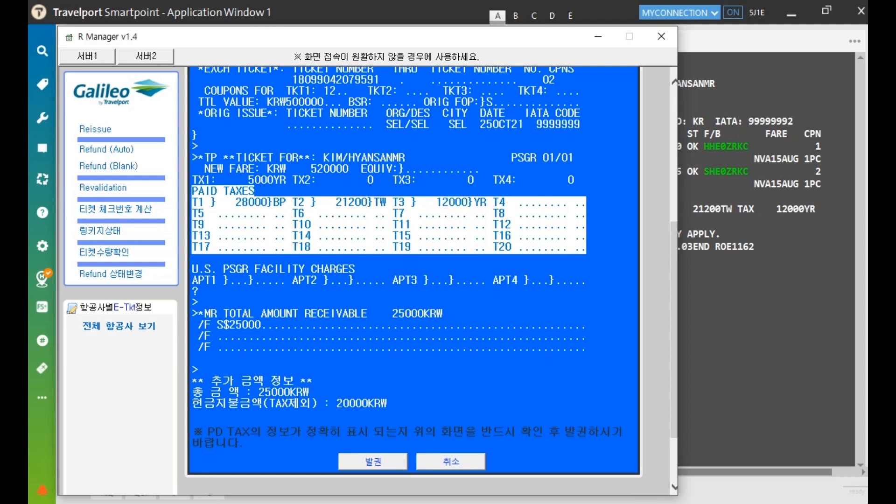
drag(191, 380, 310, 393)
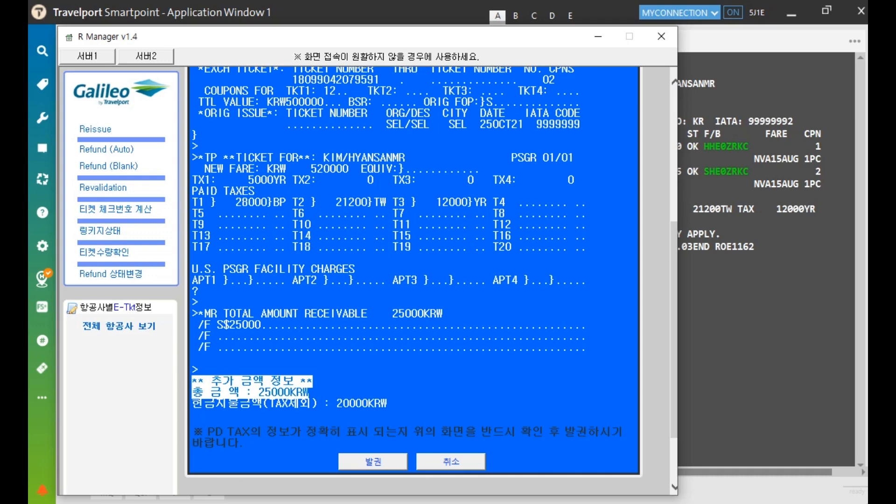
Issue the reissued KE ticket, accept the fare check message, and close R Manager
click(373, 461)
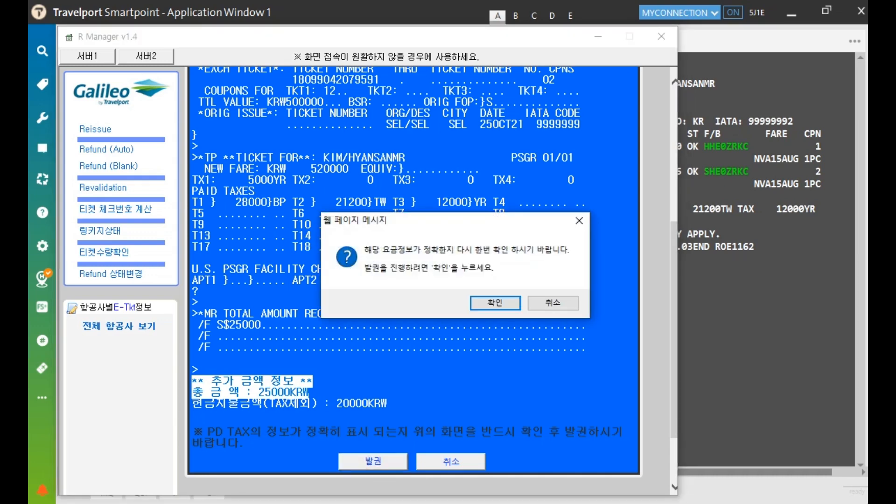
click(495, 303)
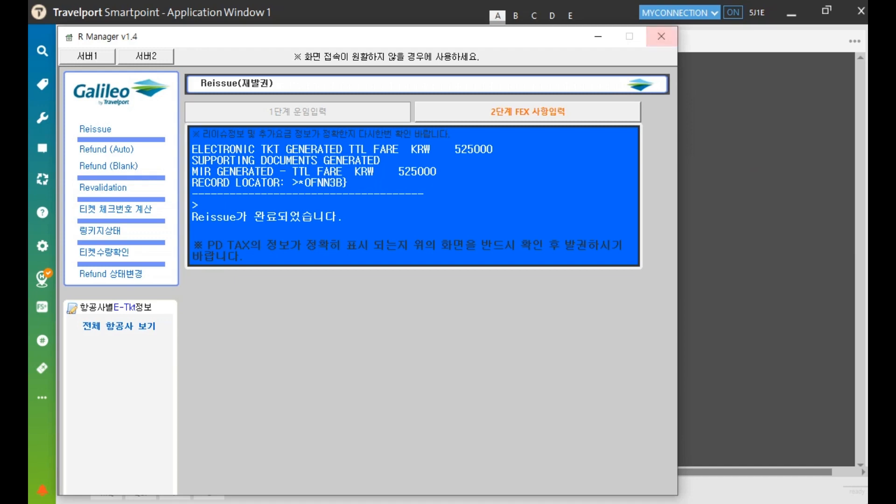
click(661, 36)
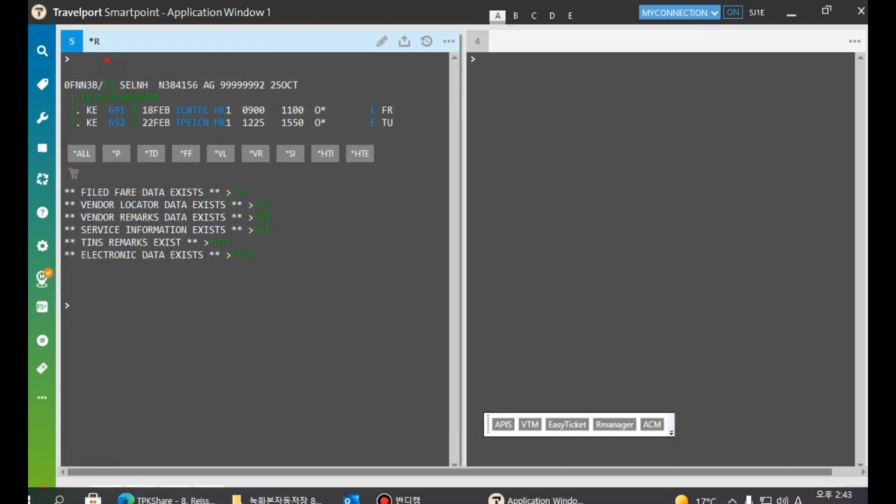
Redisplay the booking with IR and show its *HTI ticket history
text(IR)
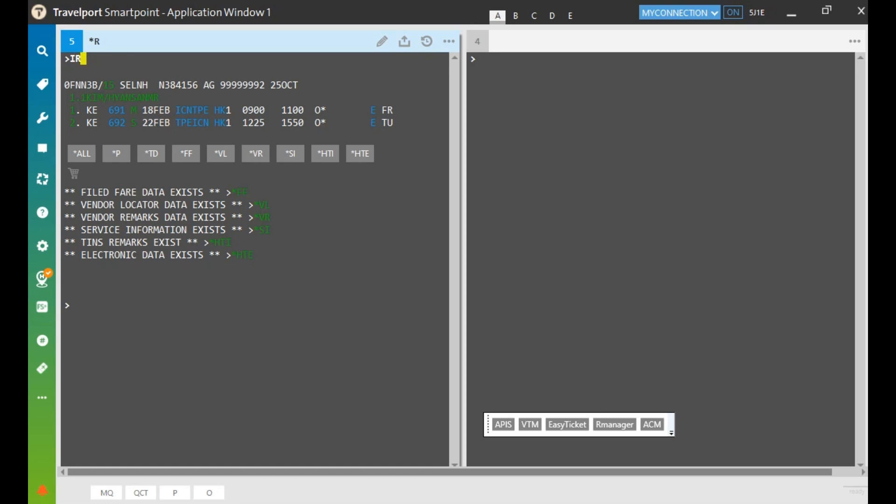
key(Return)
click(221, 243)
drag(149, 305, 221, 304)
key(ctrl+c)
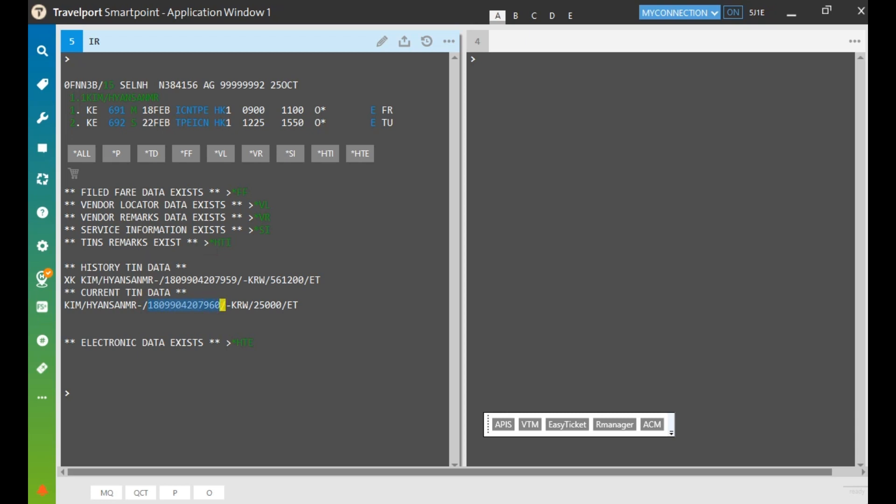
List the booking's electronic tickets with *HTE in the second terminal window
click(524, 76)
text(*HTE)
key(Return)
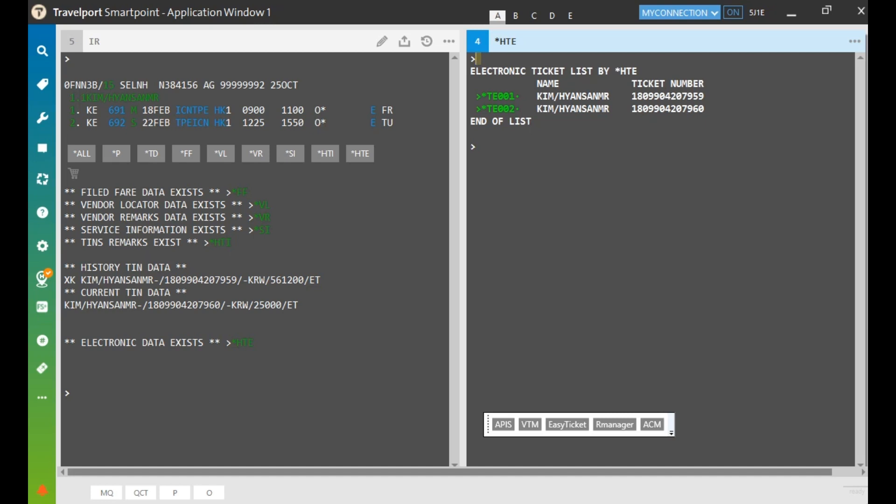
Open the original ticket TE001 and check its EXCH coupon status
drag(632, 96, 706, 96)
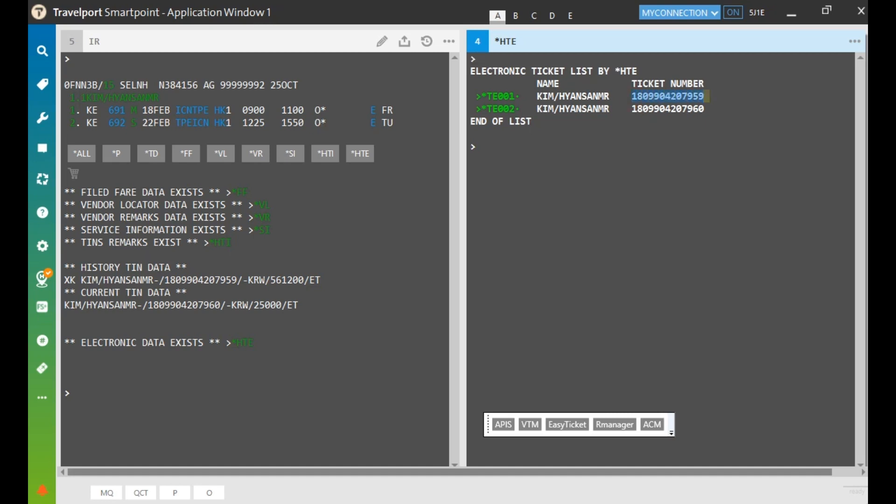
click(511, 96)
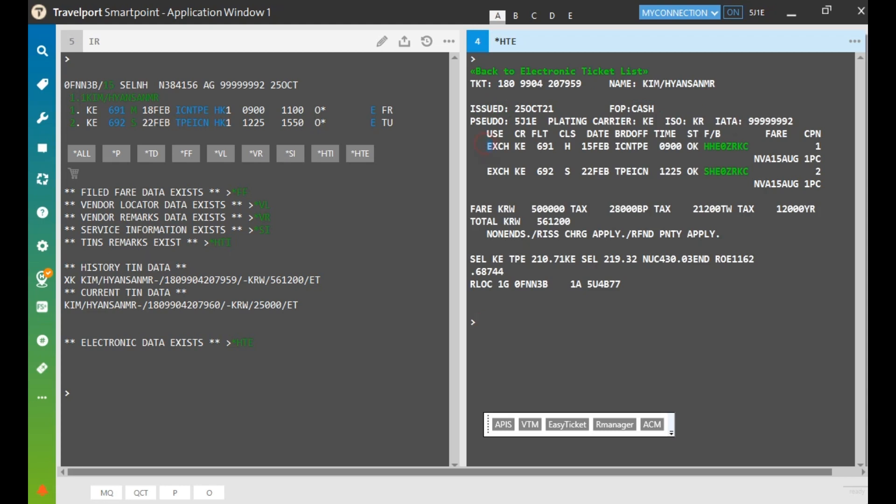
double_click(497, 172)
click(553, 71)
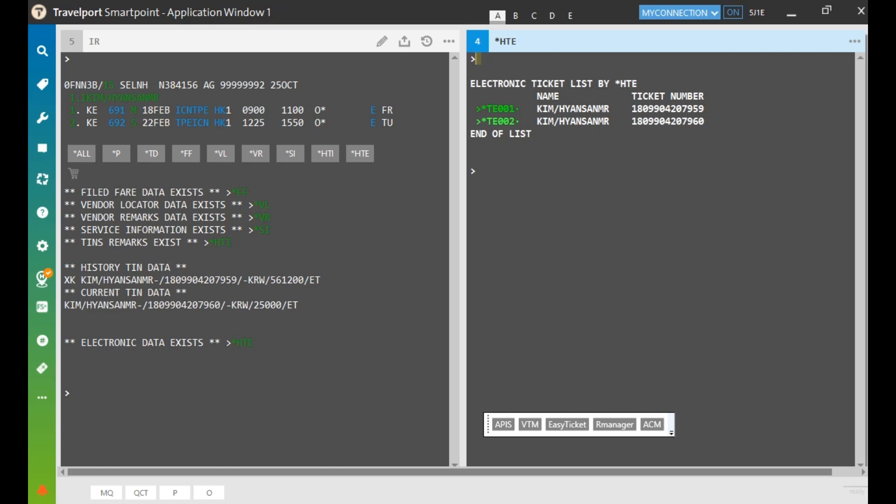
Open TE002 and check its OPEN coupons, 25000 total and exchanged-for original ticket
click(497, 121)
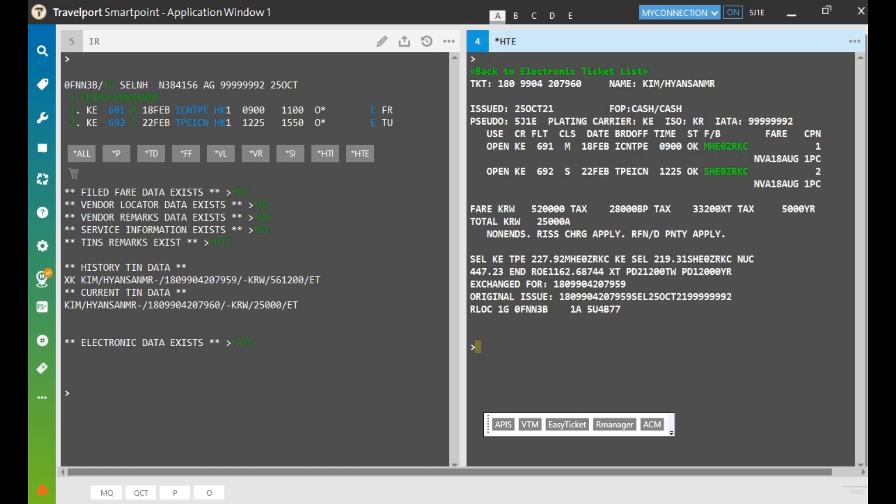
drag(487, 172, 509, 171)
drag(532, 221, 564, 221)
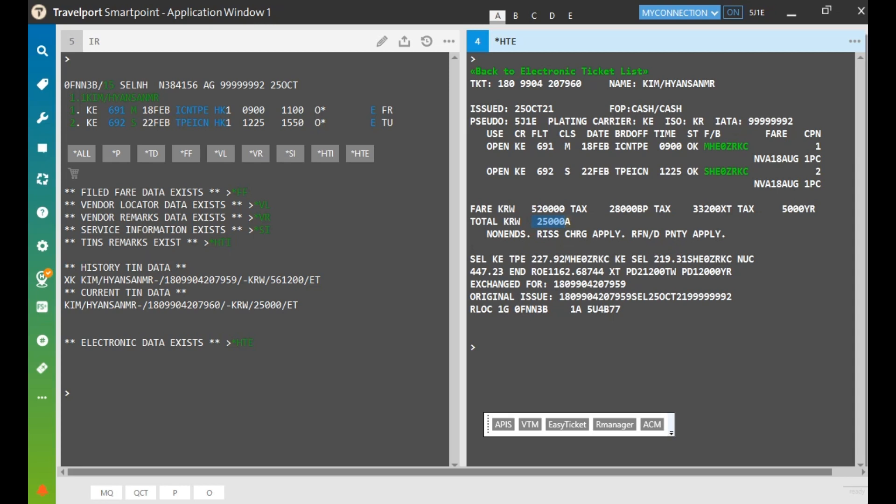
drag(555, 284, 626, 284)
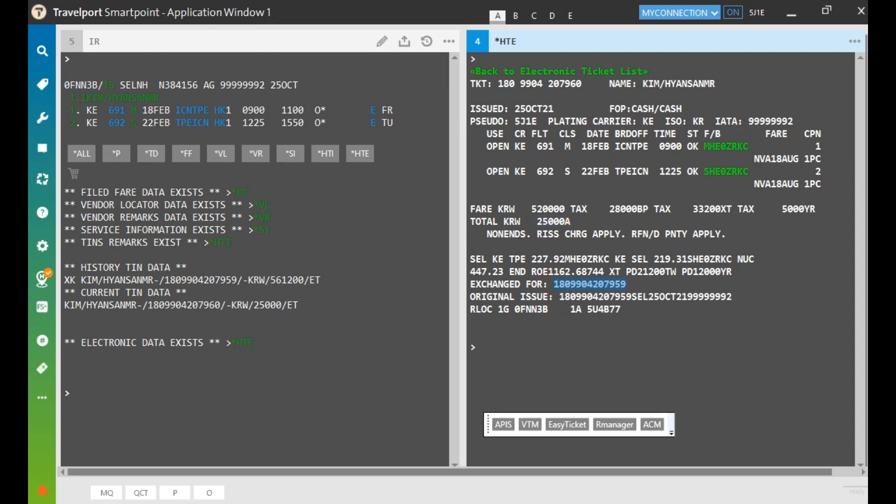
drag(560, 297, 729, 297)
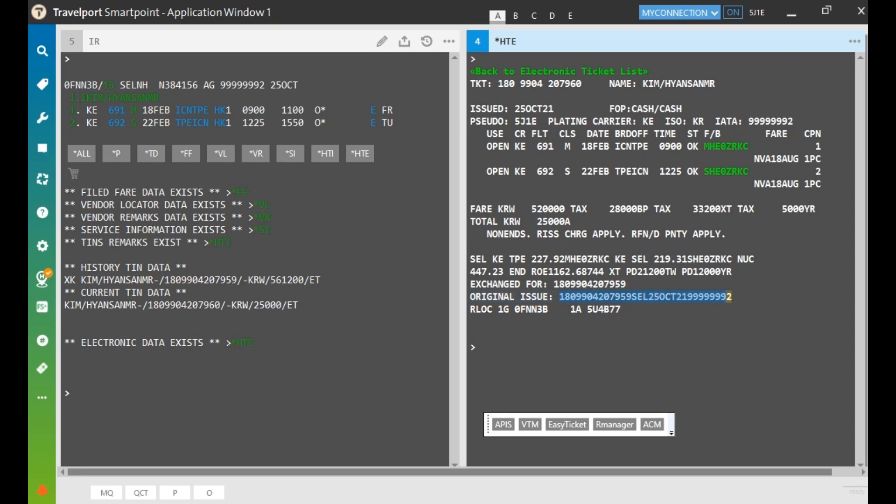
click(477, 347)
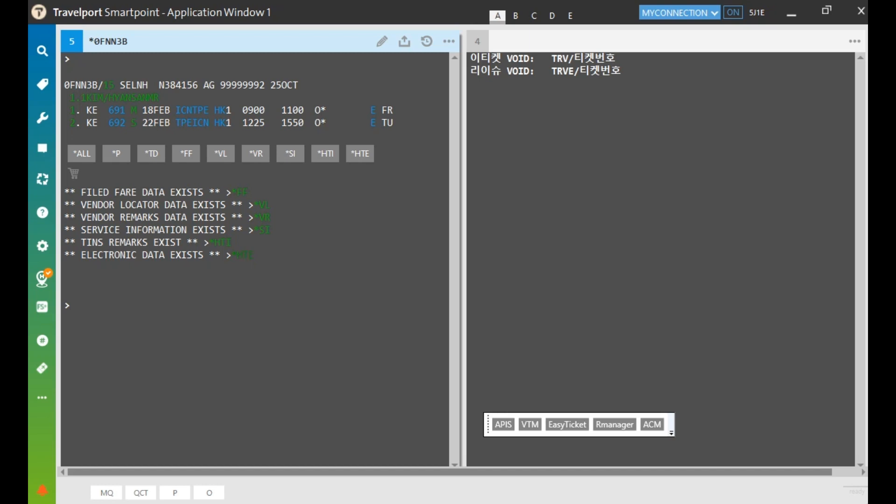
Recheck TE001's EXCH coupons and the new ticket's OPEN coupons from the *HTE list
click(243, 255)
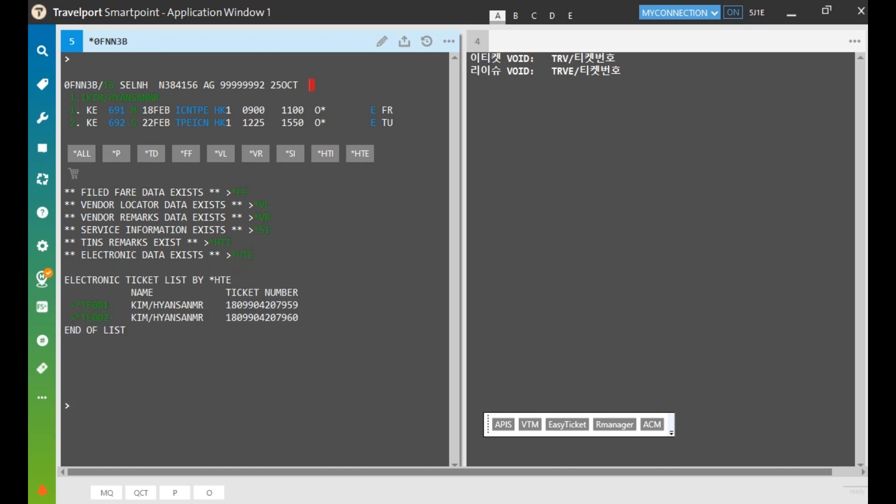
click(95, 305)
drag(82, 255, 104, 279)
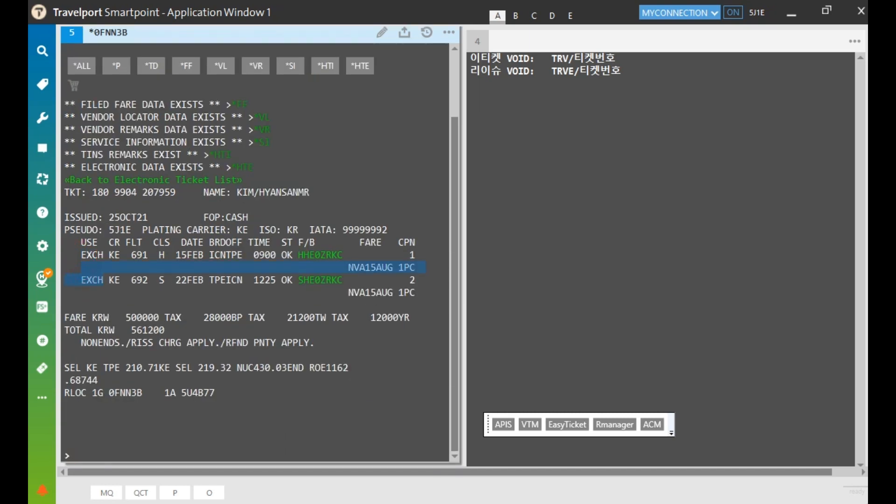
click(231, 180)
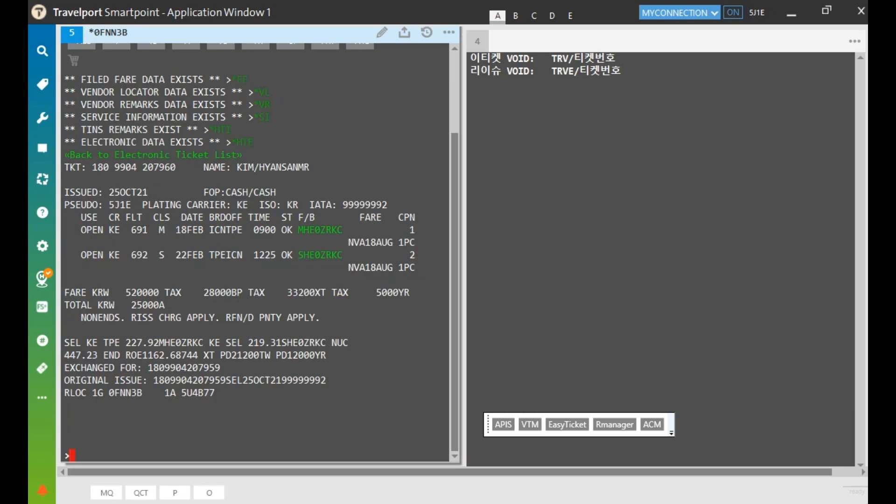
drag(82, 231, 104, 255)
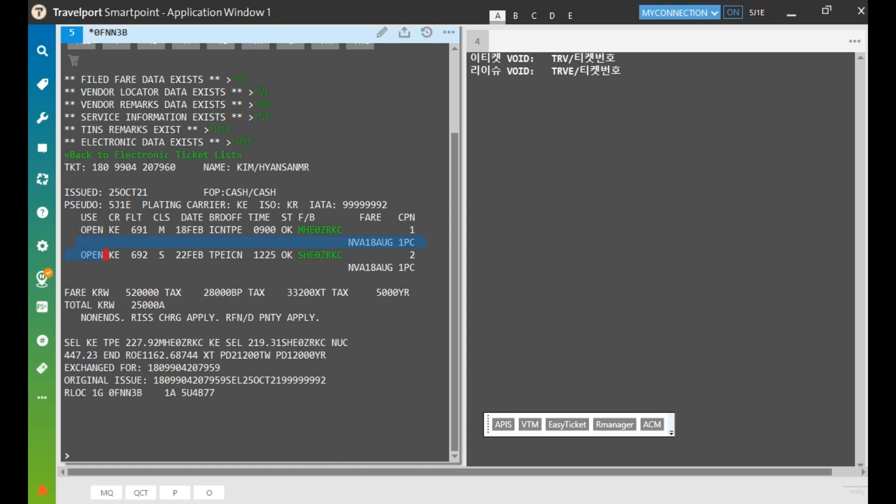
scroll(257, 256, up, 3)
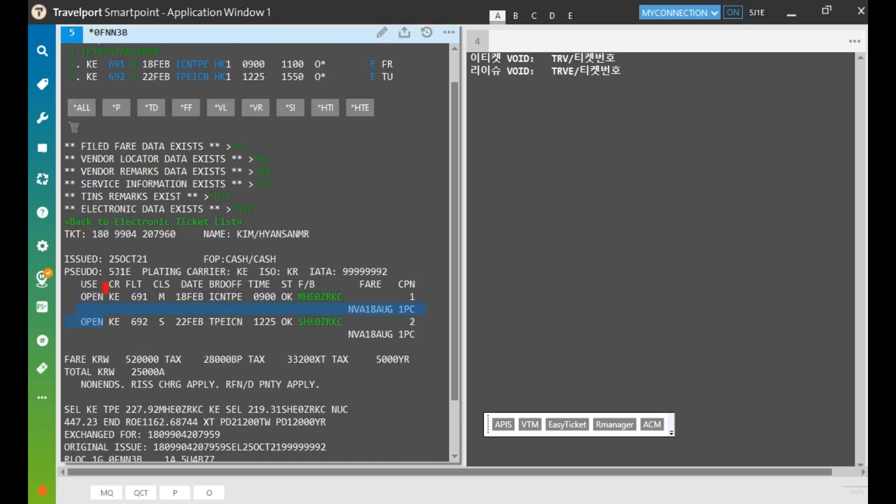
click(73, 59)
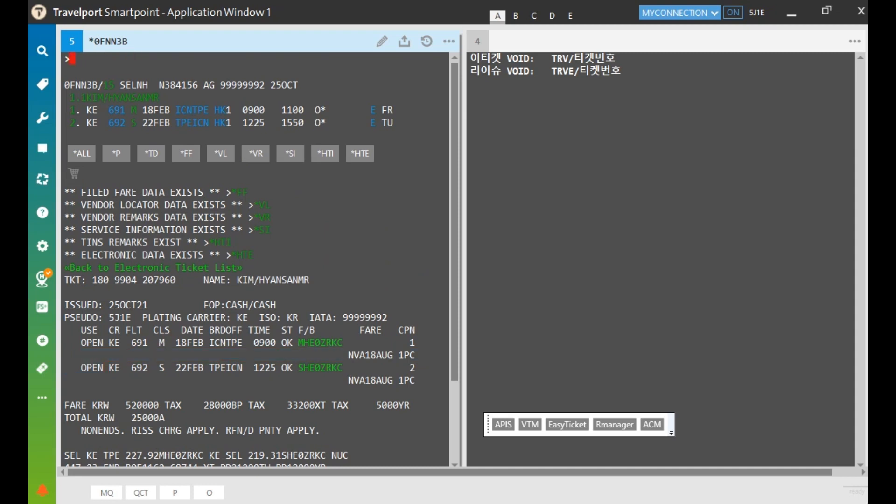
Display the new ticket with *TE/ and its copied number, then clear the window
key(ctrl+BackSpace)
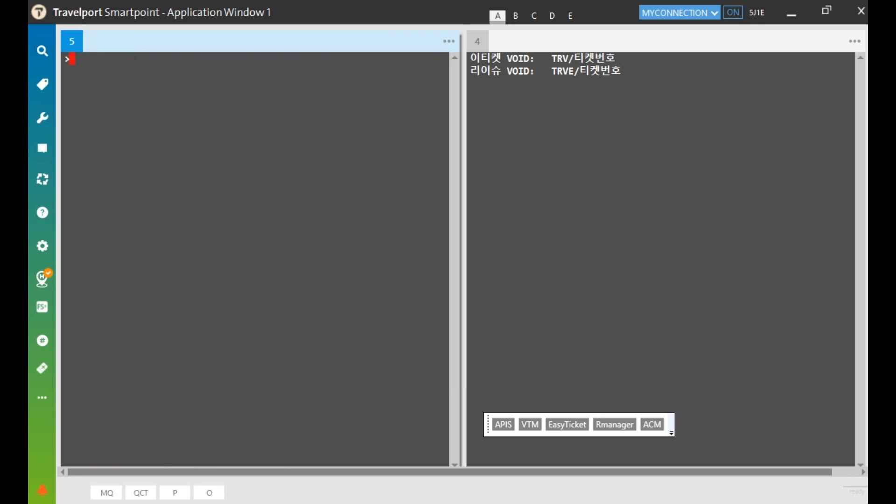
text(*TE/)
key(ctrl+v)
key(Return)
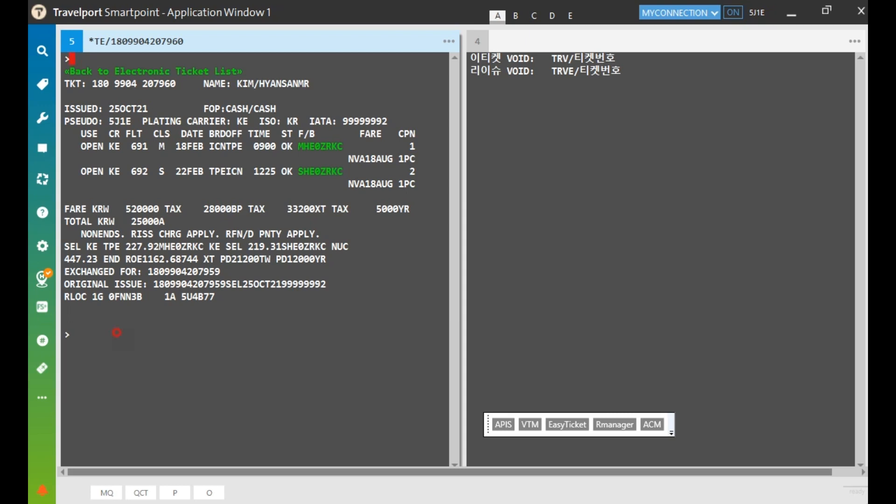
key(ctrl+w)
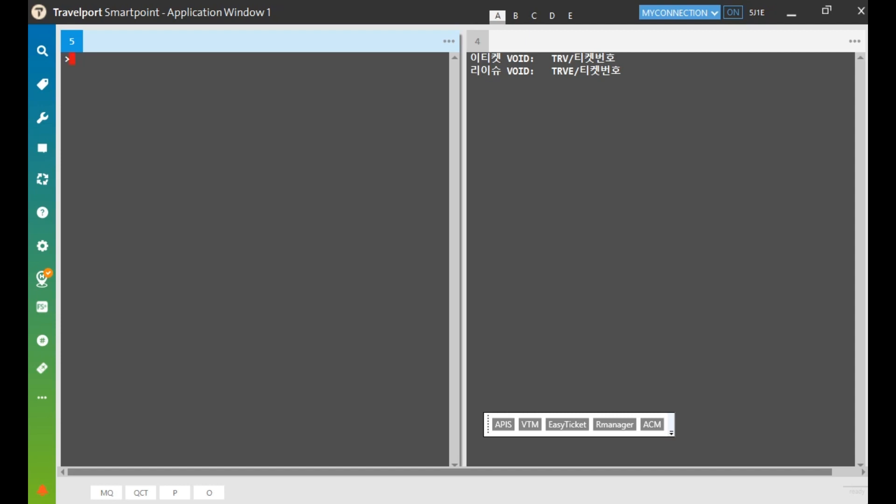
text(TRVE/)
key(ctrl+v)
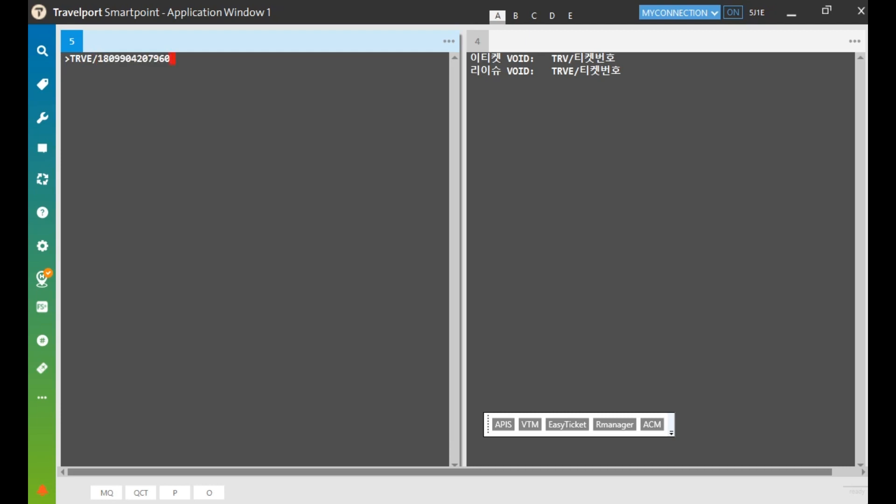
drag(471, 59, 535, 61)
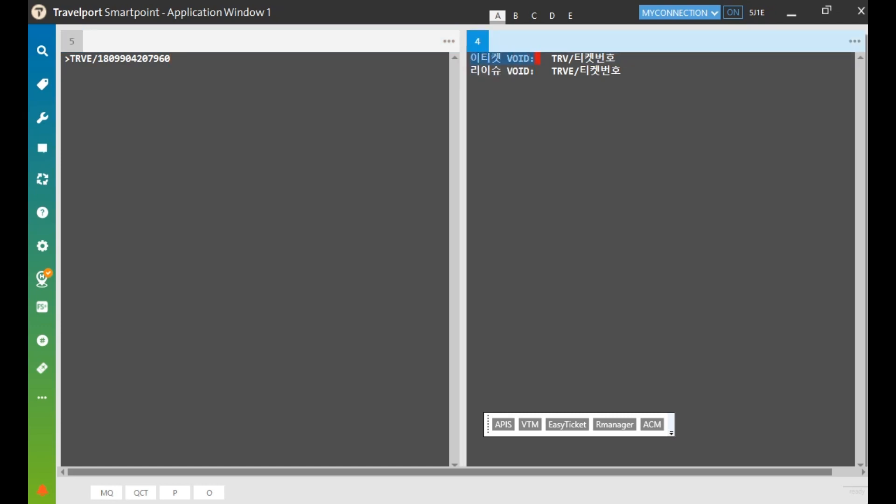
drag(547, 59, 620, 59)
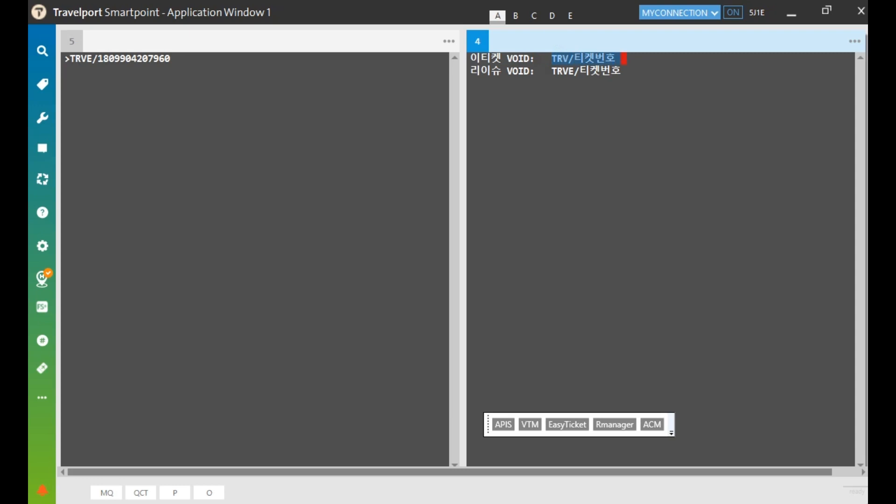
click(179, 58)
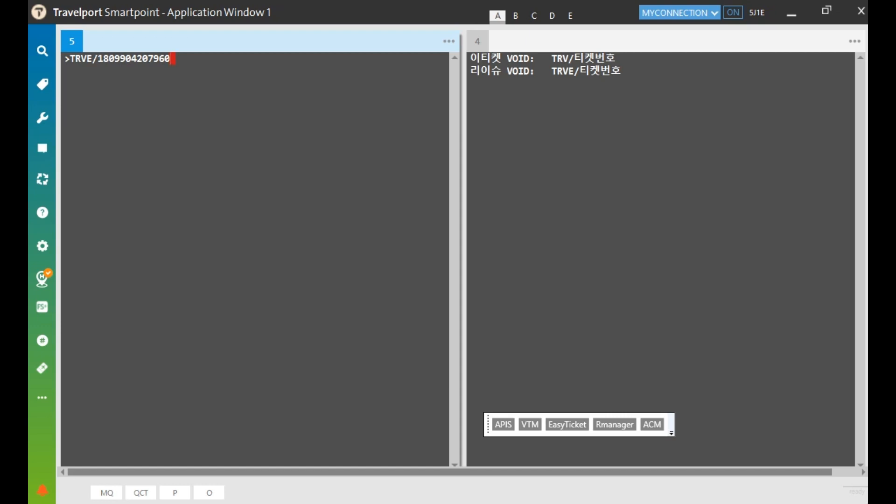
key(Return)
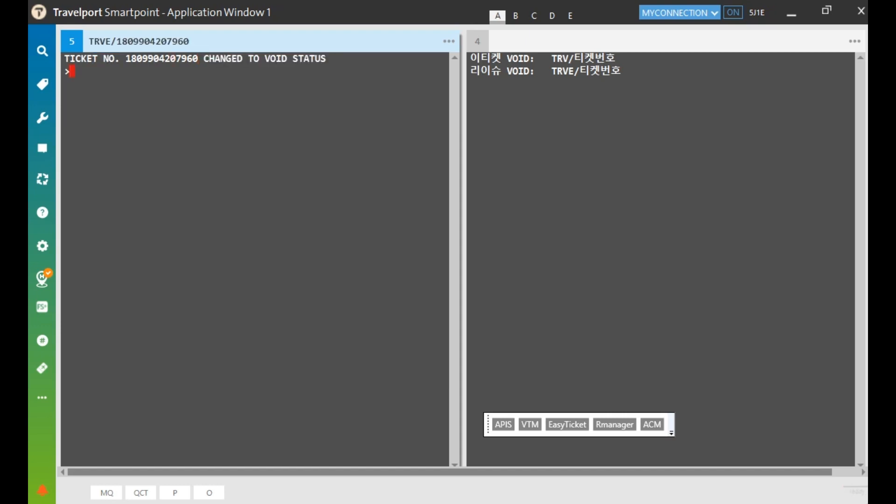
drag(265, 58, 326, 58)
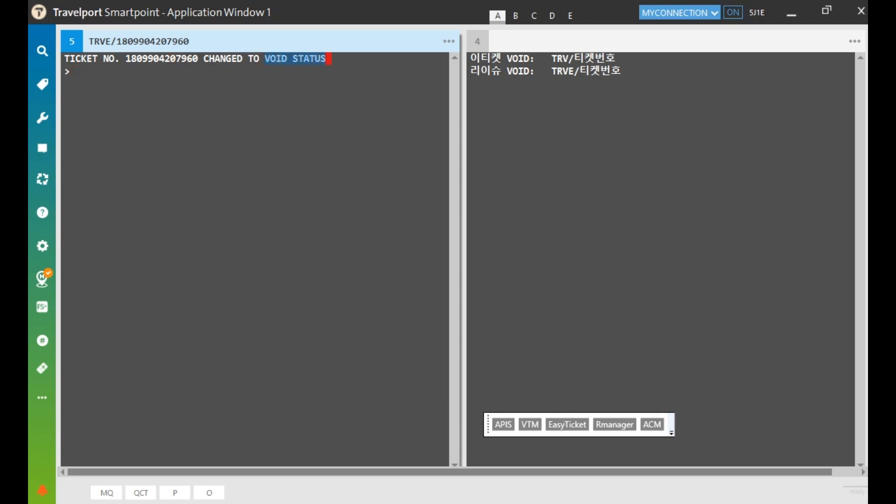
click(71, 72)
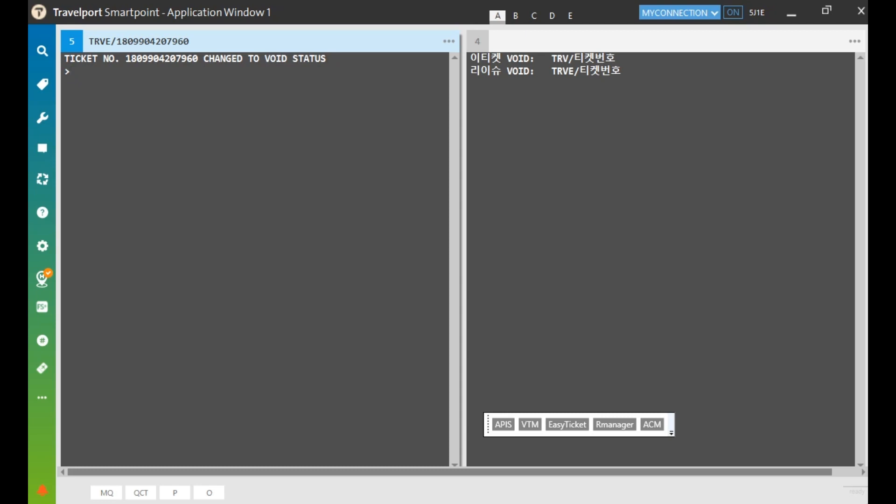
key(Return)
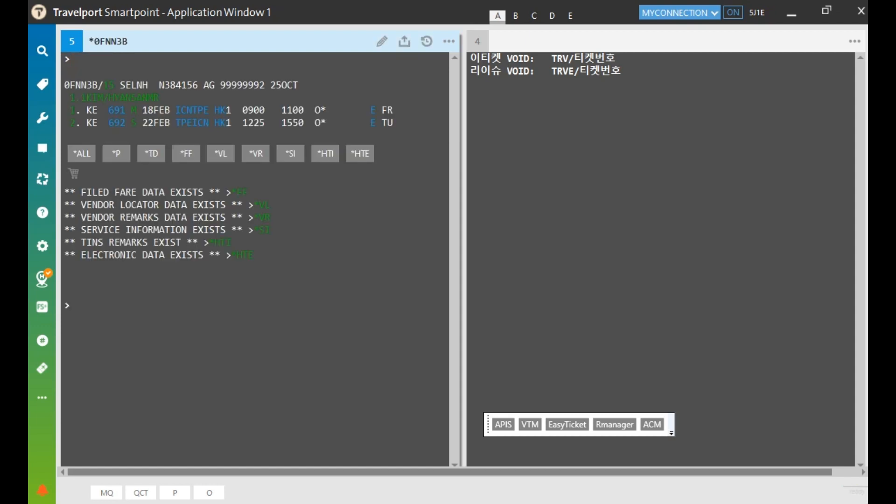
click(242, 254)
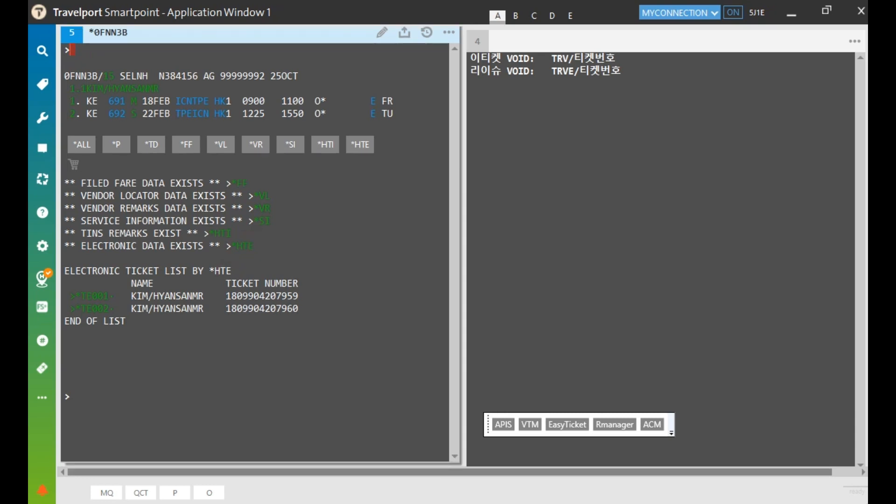
click(115, 293)
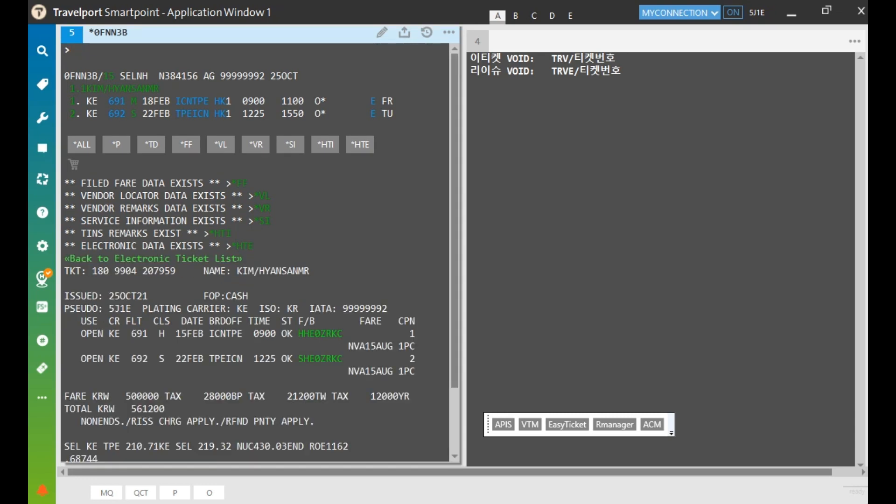
drag(80, 266, 103, 292)
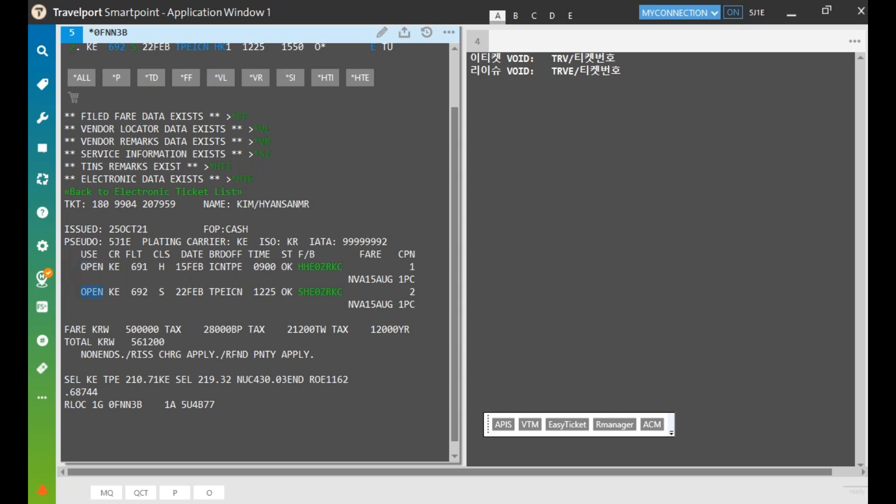
click(153, 191)
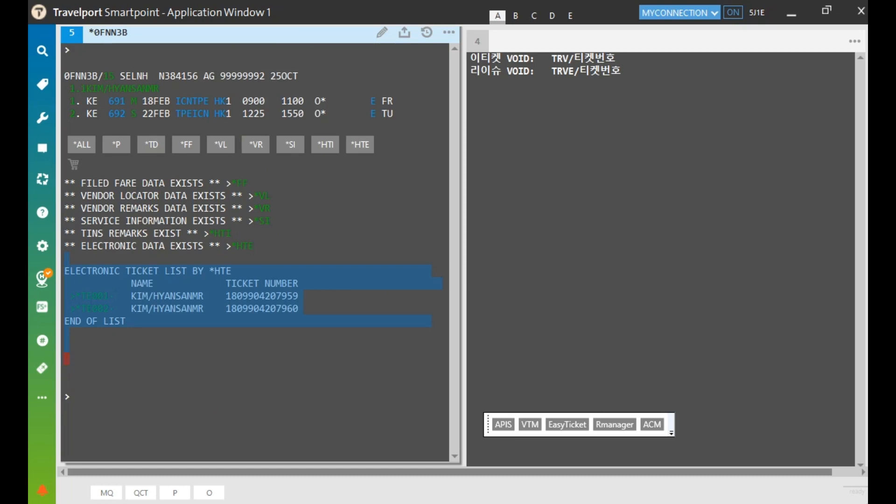
click(95, 309)
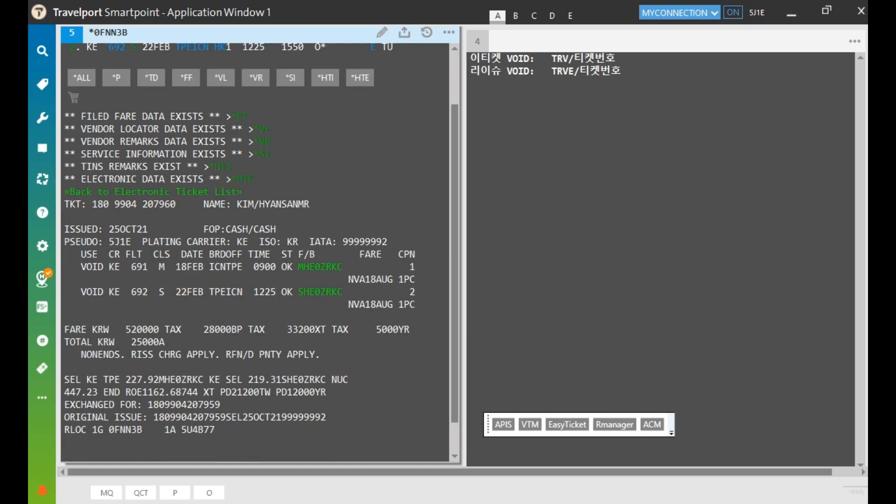
drag(77, 266, 103, 266)
drag(77, 292, 104, 292)
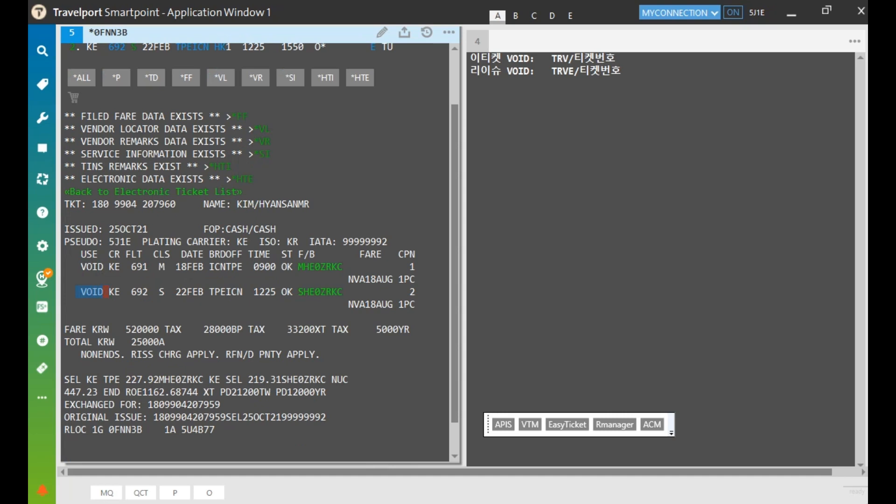
Clear the terminal and run the HMPR daily sales report
key(Pause)
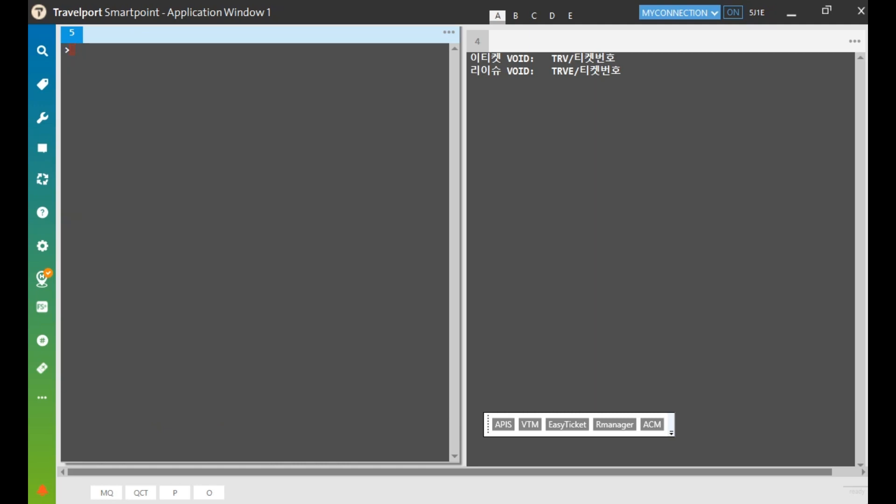
text(HMPR)
key(Return)
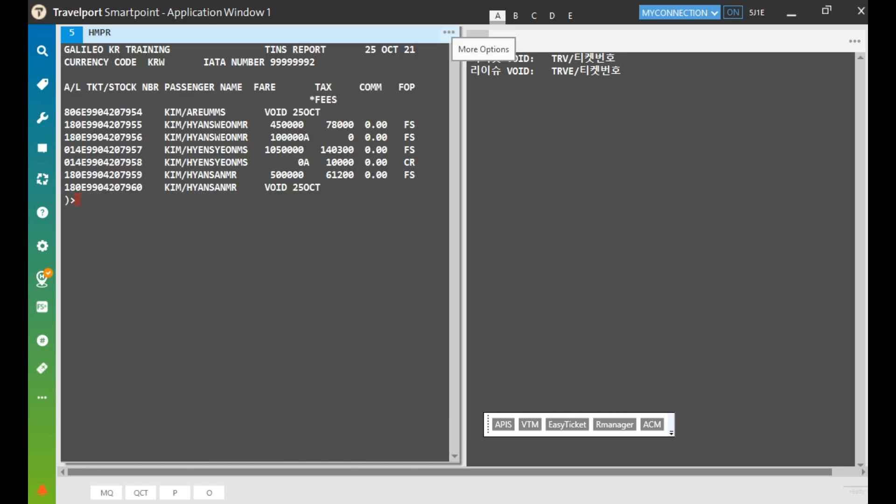
click(449, 32)
click(394, 46)
click(507, 277)
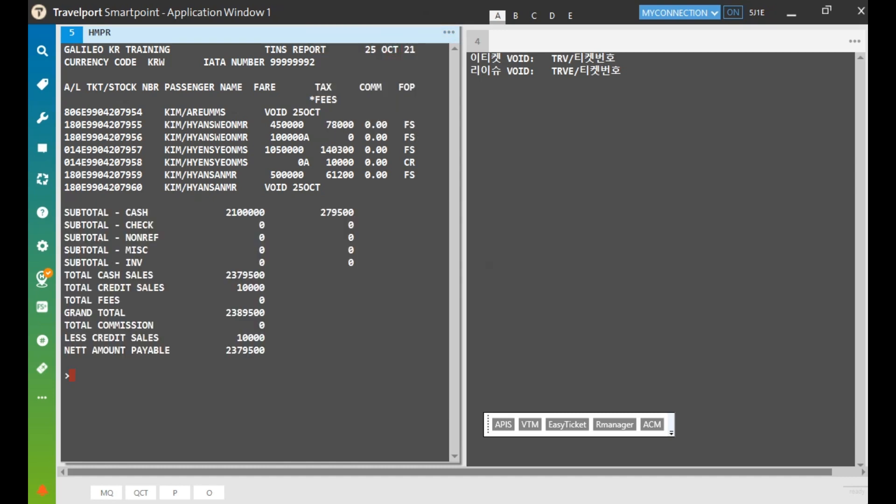
drag(64, 188, 143, 187)
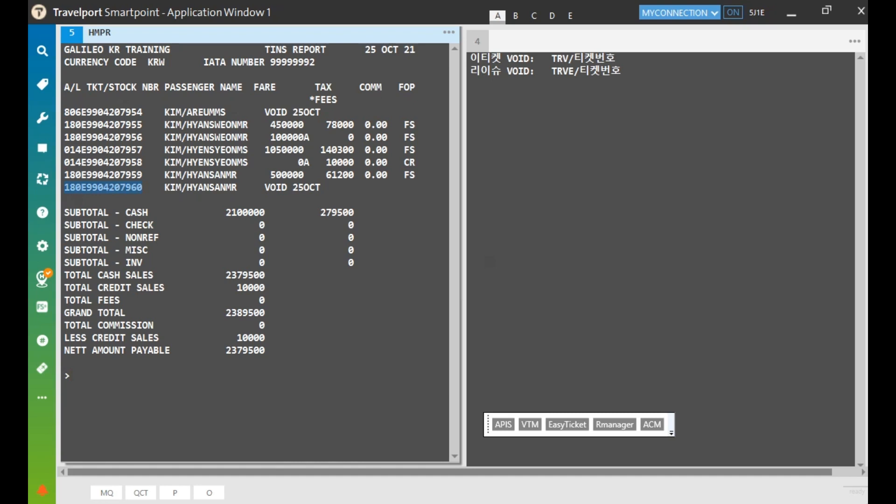
drag(265, 187, 287, 187)
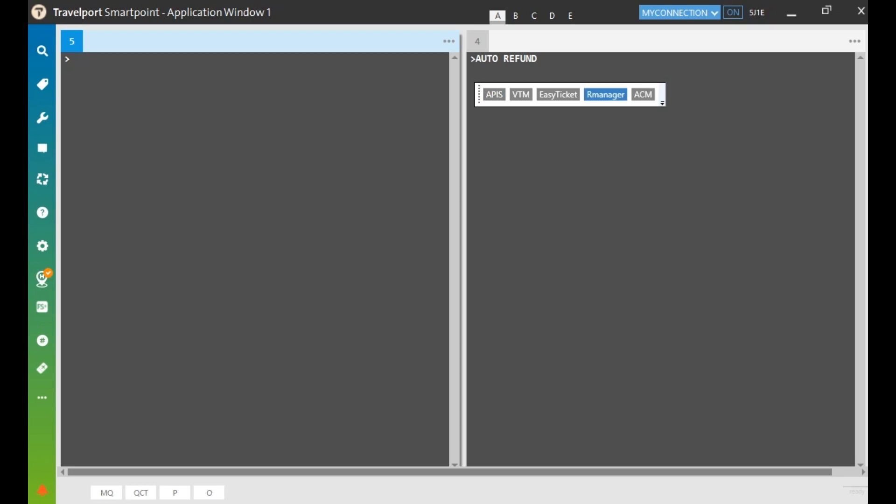
click(606, 94)
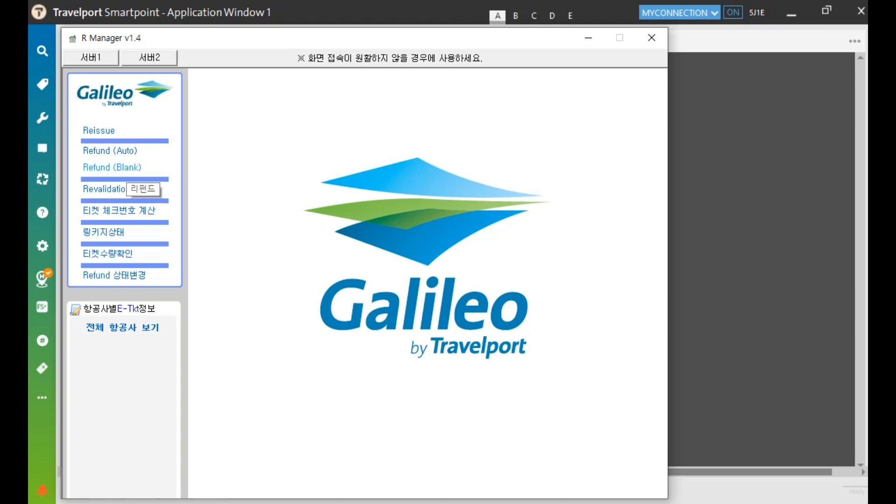
click(123, 151)
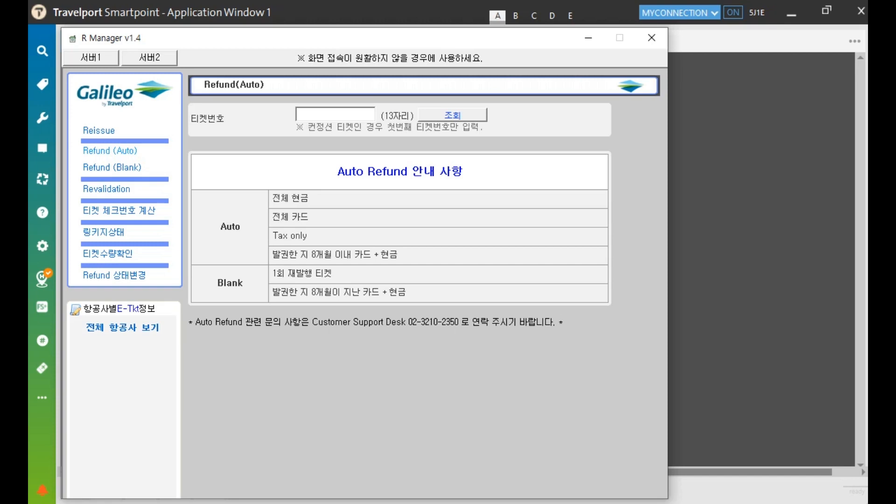
click(346, 114)
click(331, 113)
key(ctrl+v)
click(468, 115)
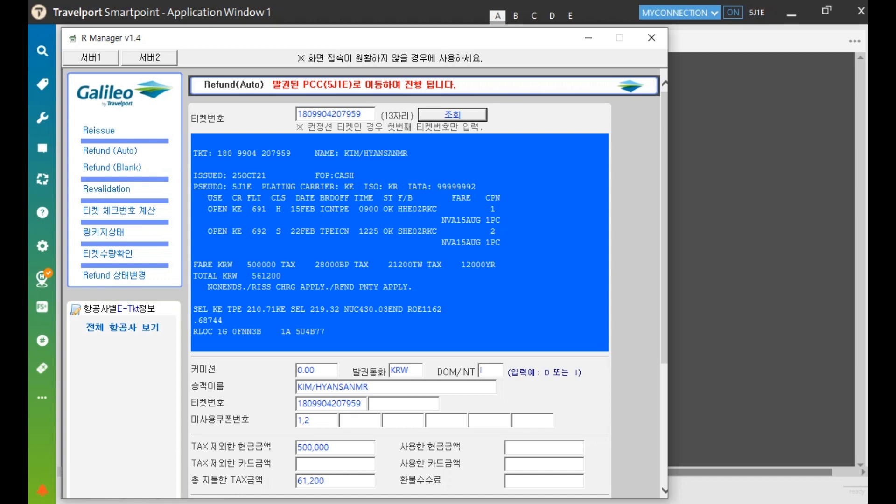
scroll(400, 280, down, 5)
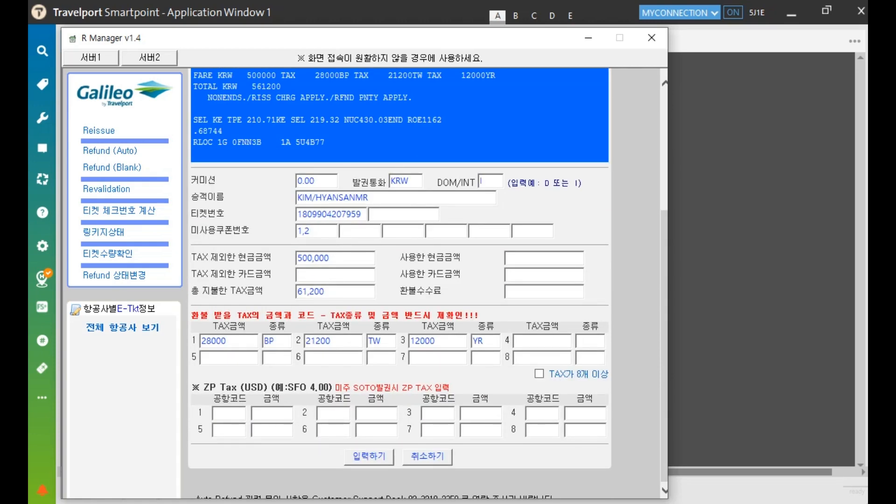
click(320, 181)
click(380, 200)
click(363, 216)
click(329, 230)
Check the cash fare and total tax, then enter 0 for used cash and refund fee
click(347, 257)
click(520, 258)
click(332, 293)
click(526, 292)
click(527, 257)
text(0)
click(531, 294)
text(0)
Submit the details to calculate the 561,200 cash refund and review the PFC section
click(369, 456)
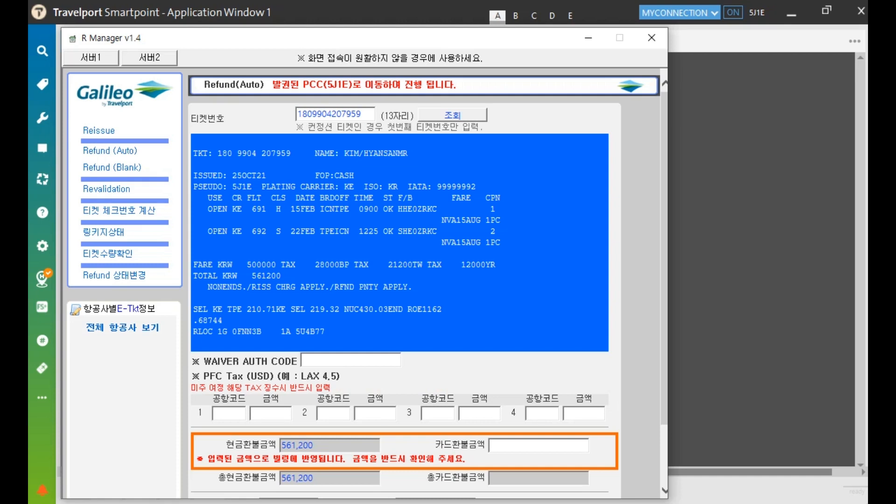
scroll(404, 280, down, 3)
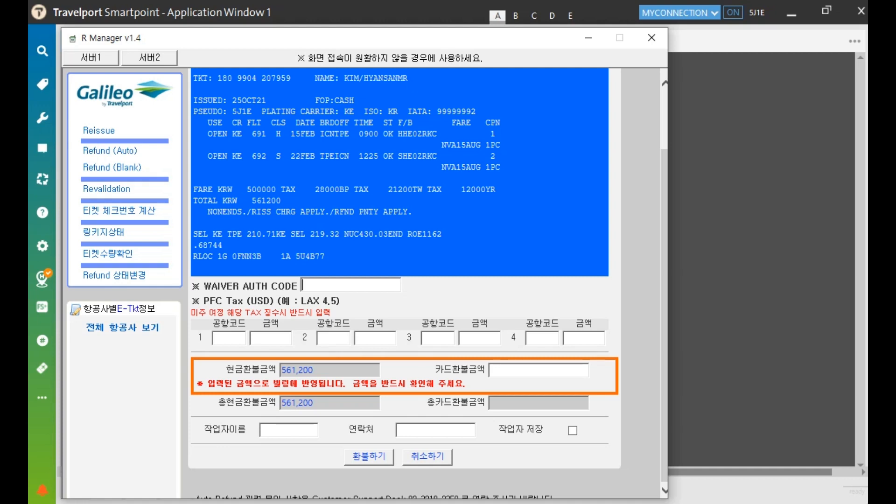
click(235, 339)
Enter the operator's name and contact phone number, and tick 작업자 저장 to save them
click(304, 427)
click(415, 428)
click(296, 430)
text(R)
key(BackSpace)
text(갈릴레오)
key(Tab)
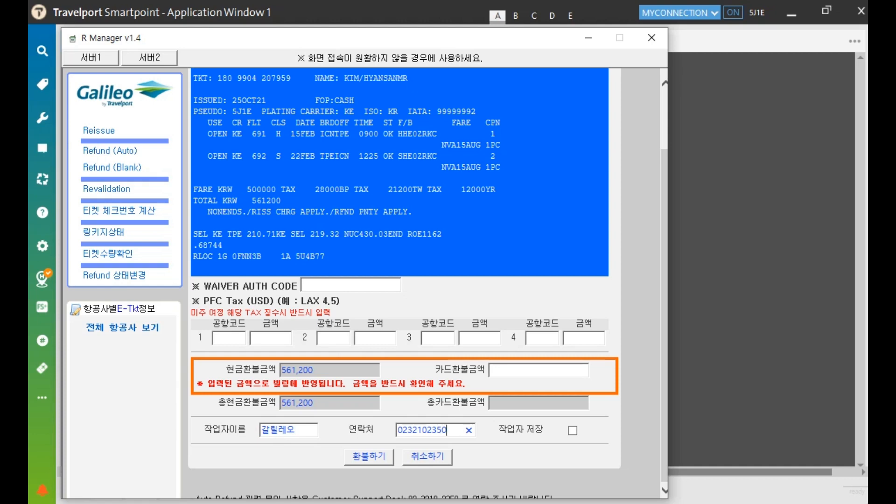
click(573, 430)
Submit the refund with 환불하기 and confirm the 561,200 KRW cash refund with 예(Y)
click(370, 456)
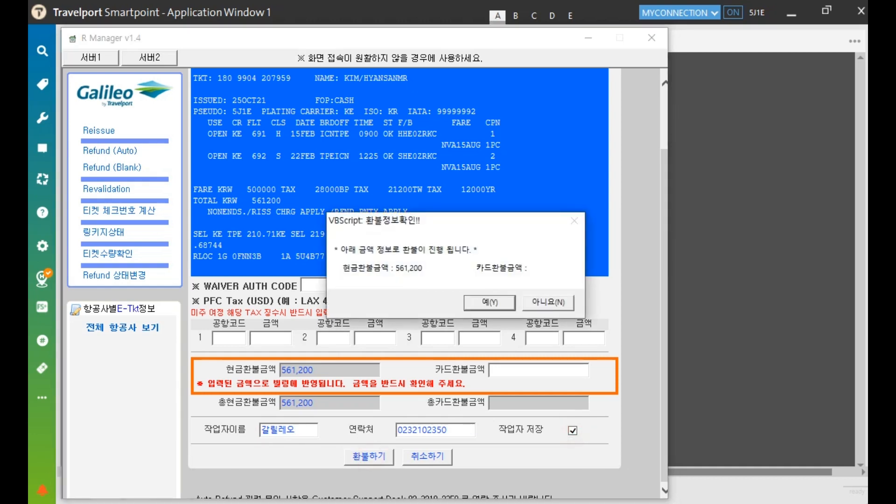
click(494, 303)
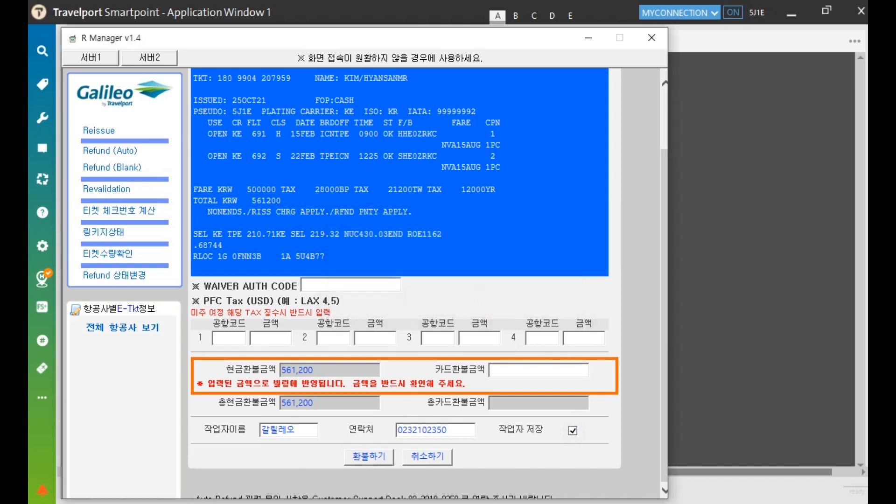
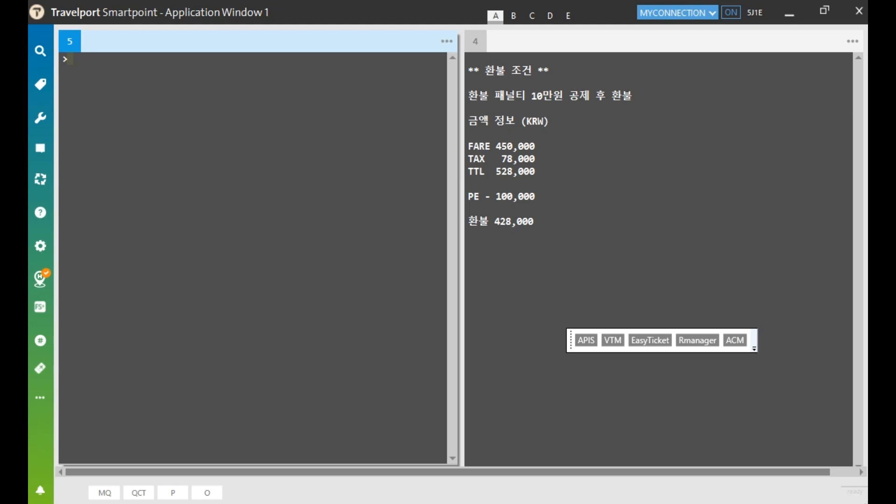
Display the KE e-ticket with *TE/ and confirm both coupons are OPEN
key(ctrl+v)
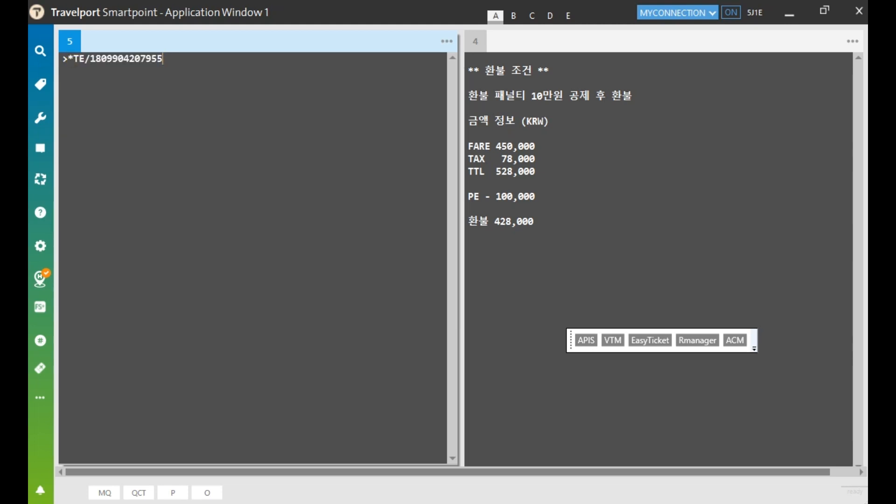
key(Return)
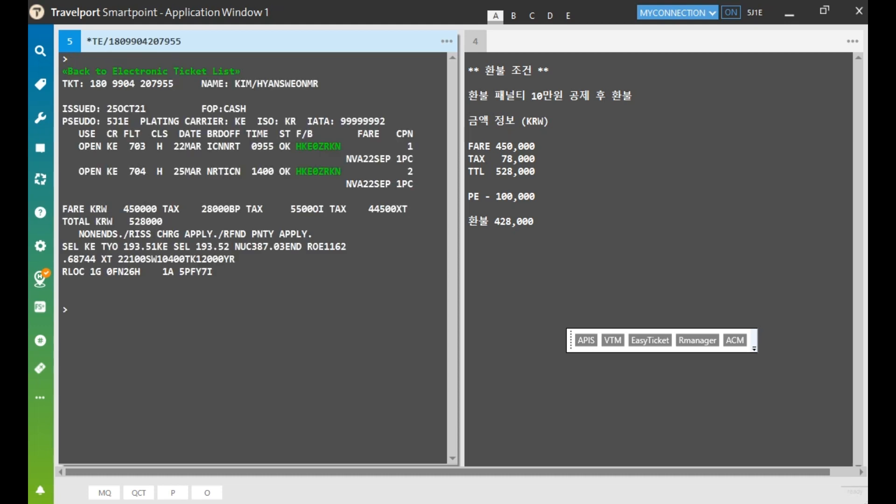
double_click(90, 146)
double_click(89, 171)
Review the refund notes (450,000 fare, tax, 100,000 penalty, 428,000 refund) and launch R Manager
drag(491, 146, 540, 147)
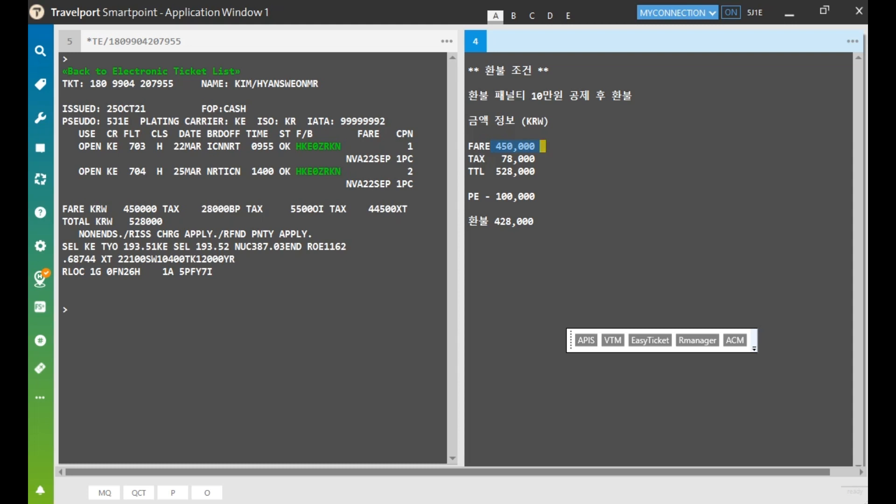
drag(496, 160, 535, 171)
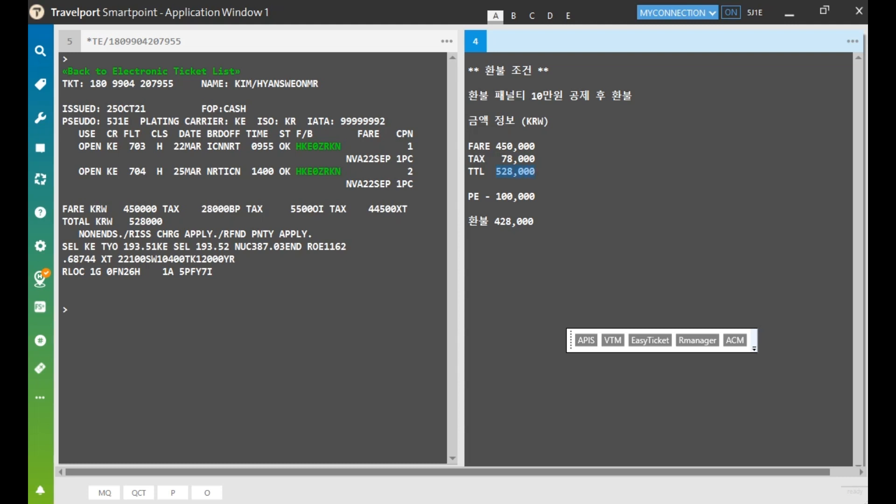
drag(496, 197, 535, 196)
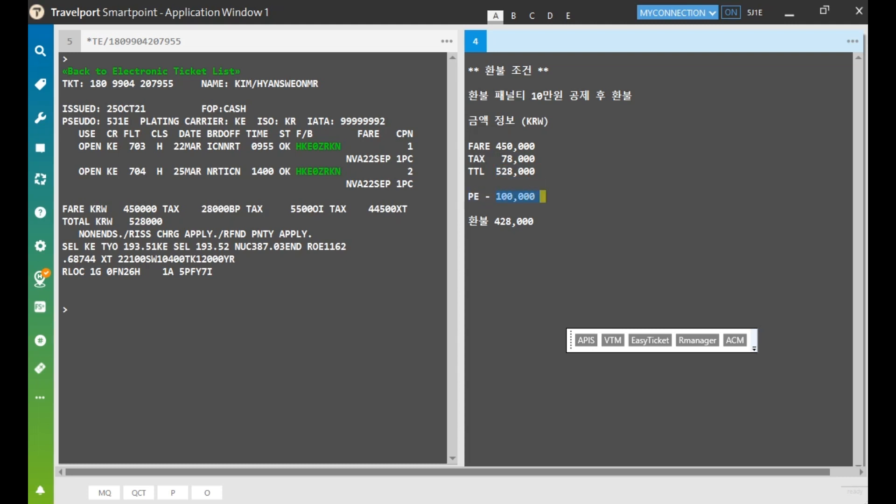
drag(496, 221, 535, 221)
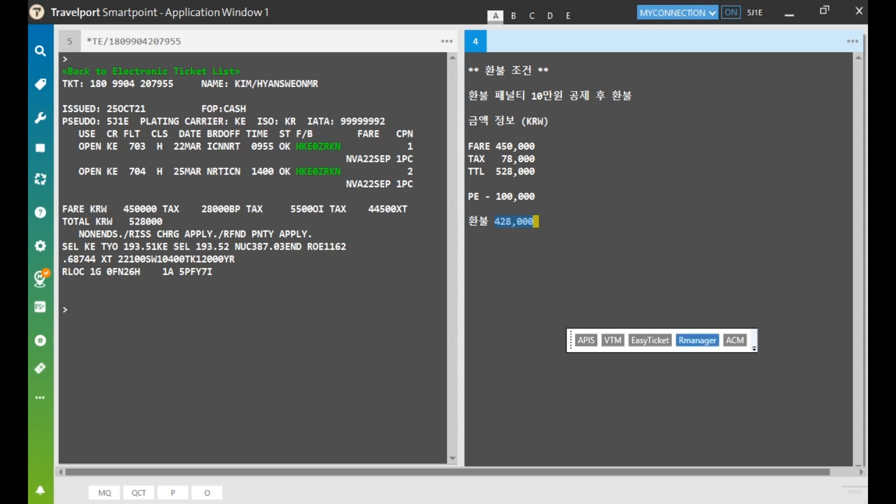
click(697, 340)
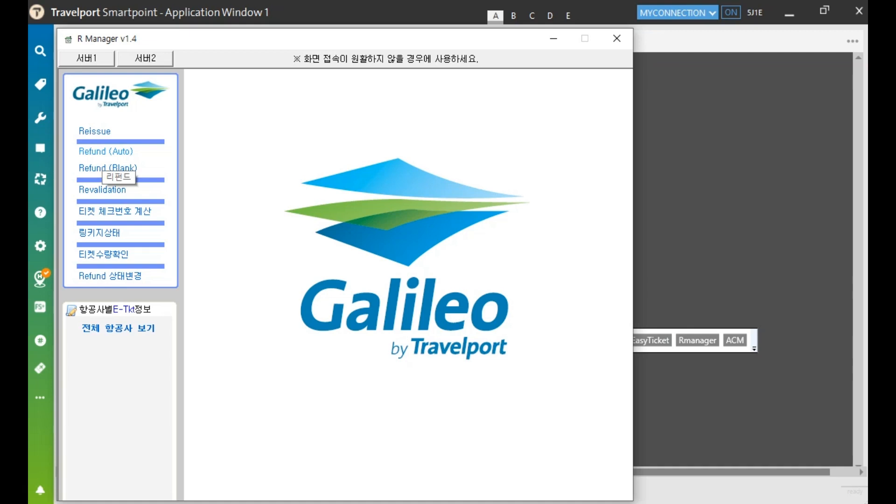
Look up the pasted KE ticket number in R Manager's Refund (Auto) form
click(101, 152)
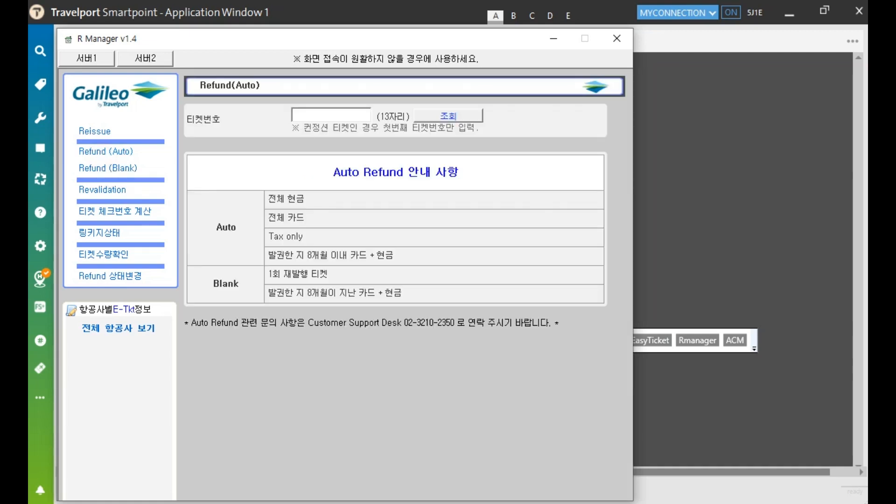
click(329, 115)
key(ctrl+v)
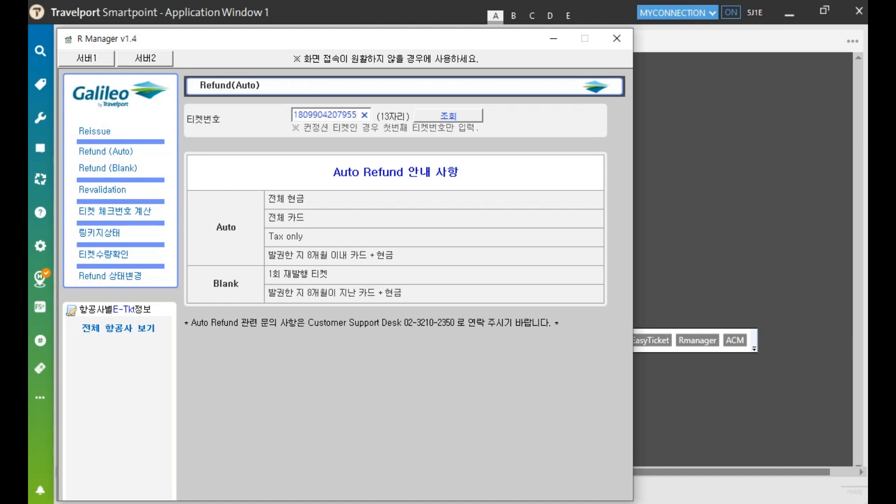
click(441, 115)
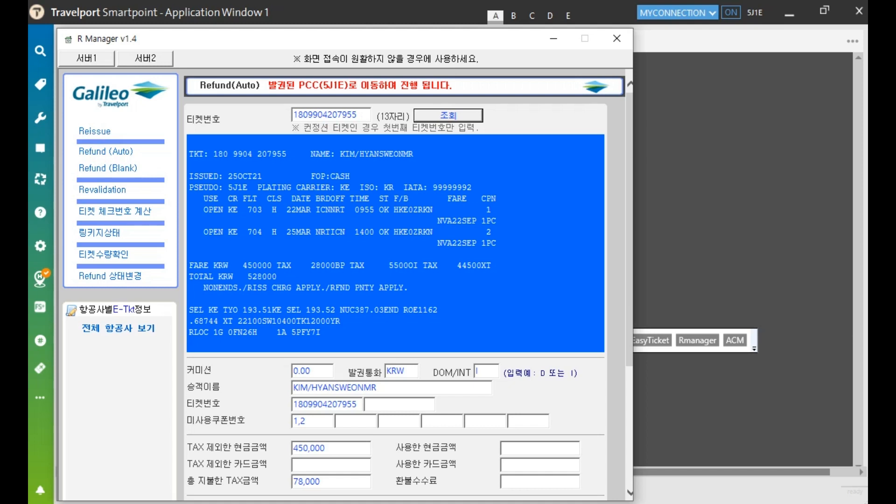
Verify the prefilled 0.00 commission, indicator, conjunction field, coupons 1,2 and 450,000 cash amount
scroll(396, 285, down, 4)
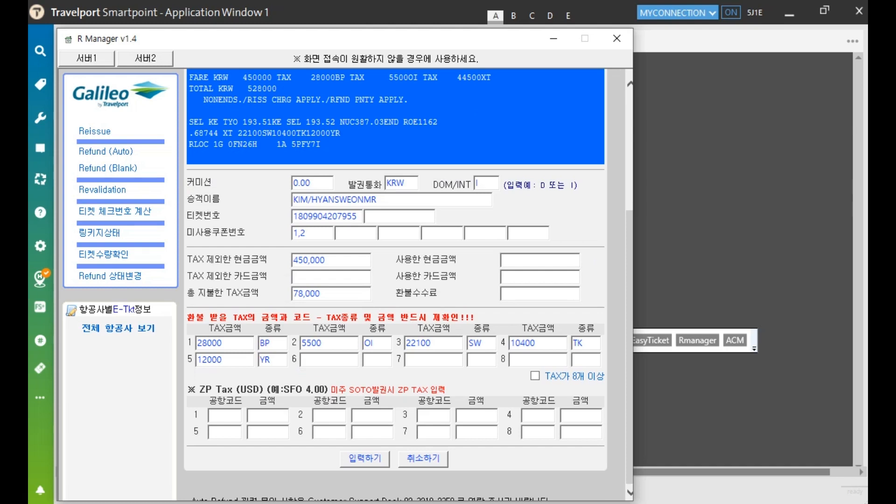
click(322, 185)
click(489, 182)
click(399, 216)
click(328, 233)
click(342, 259)
Enter 0 used cash and a 100,000 refund fee, review taxes, and submit for calculation
click(537, 260)
text(0)
click(512, 293)
text(100000)
click(243, 342)
click(354, 457)
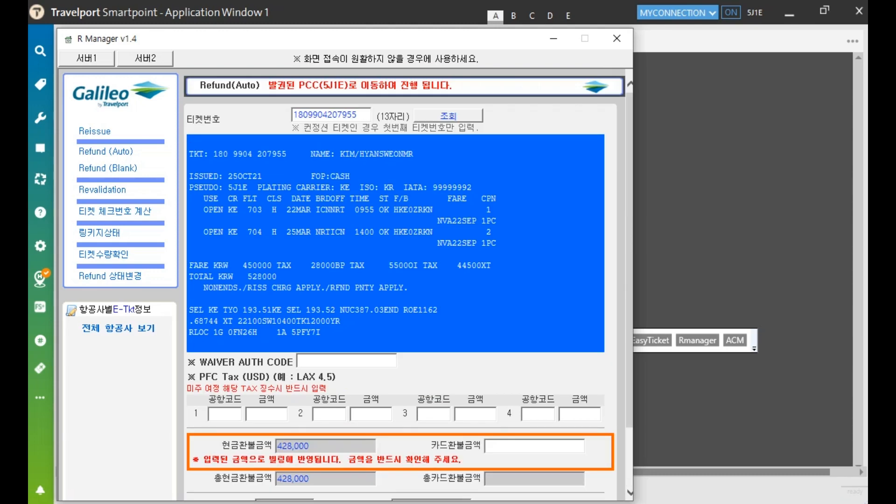
Process and confirm the 428,000 KRW cash refund, then close R Manager
scroll(408, 285, down, 3)
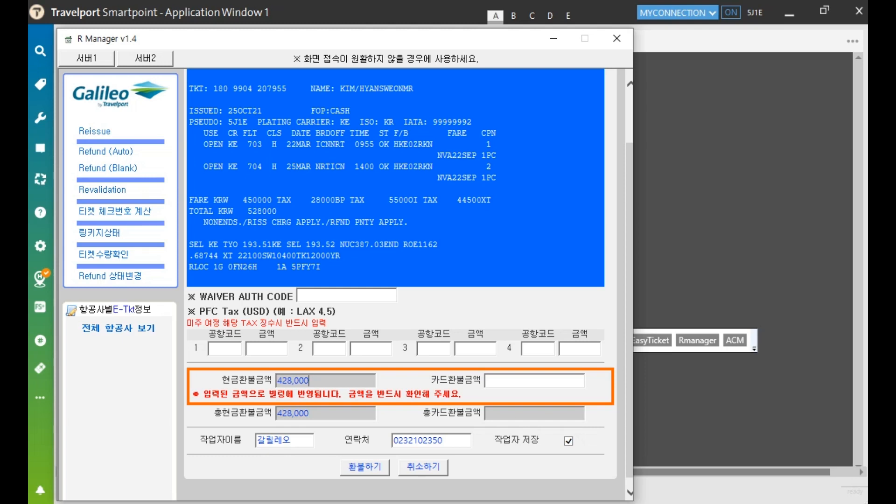
click(365, 467)
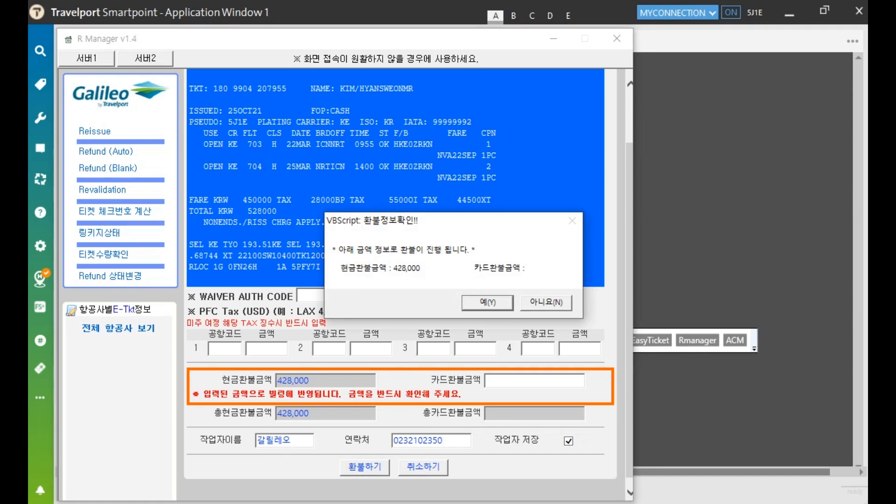
key(Return)
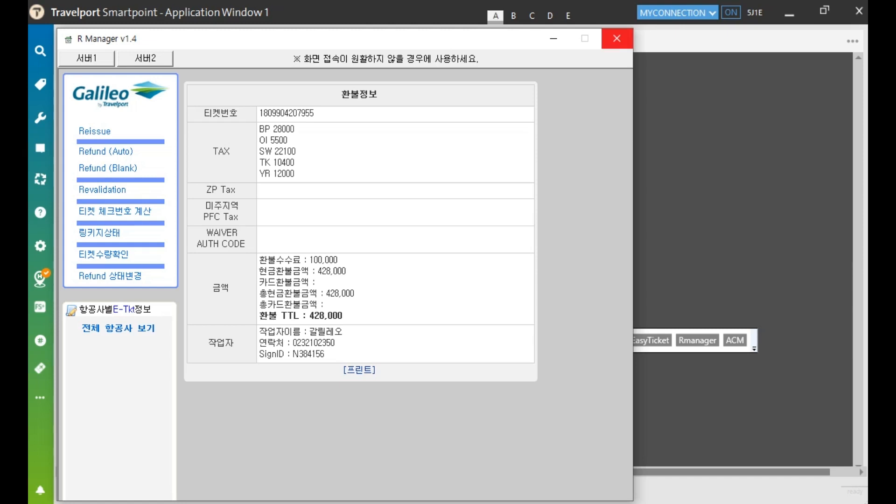
click(617, 38)
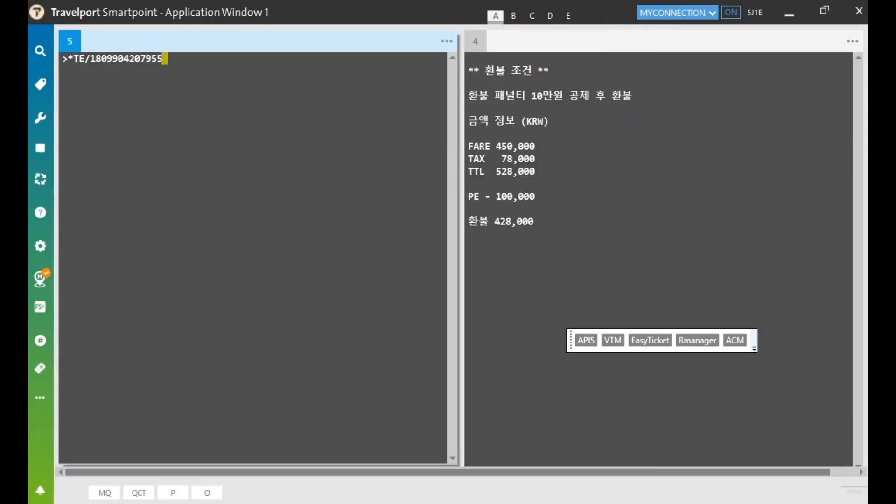
Redisplay the KE ticket, verify both coupons show RFND, and clear the terminal window
key(Return)
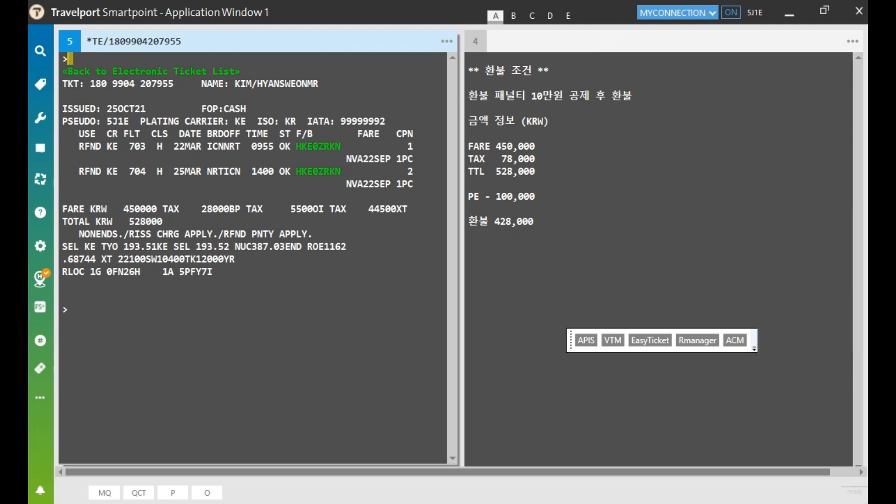
drag(81, 147, 106, 172)
click(95, 184)
click(70, 310)
key(ctrl+w)
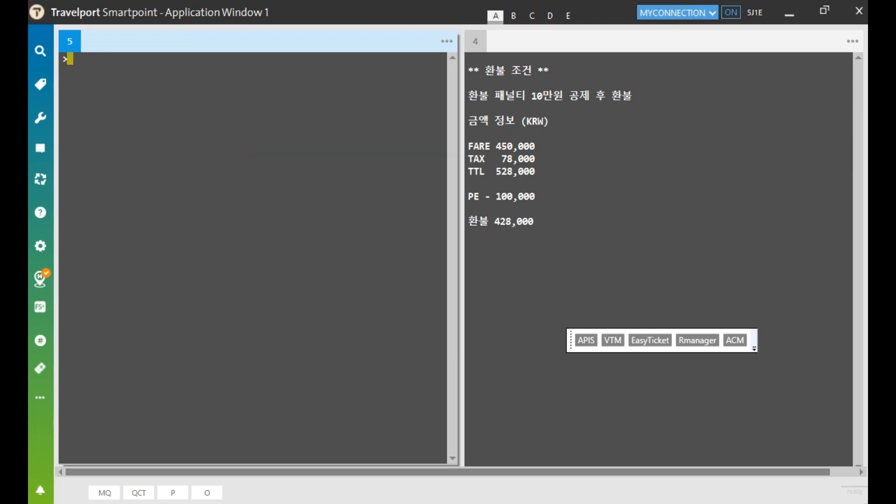
Run the HMPR report, check the ticket's RFND- entry, and launch Agent Coupon Manager
text(HMPR)
key(Return)
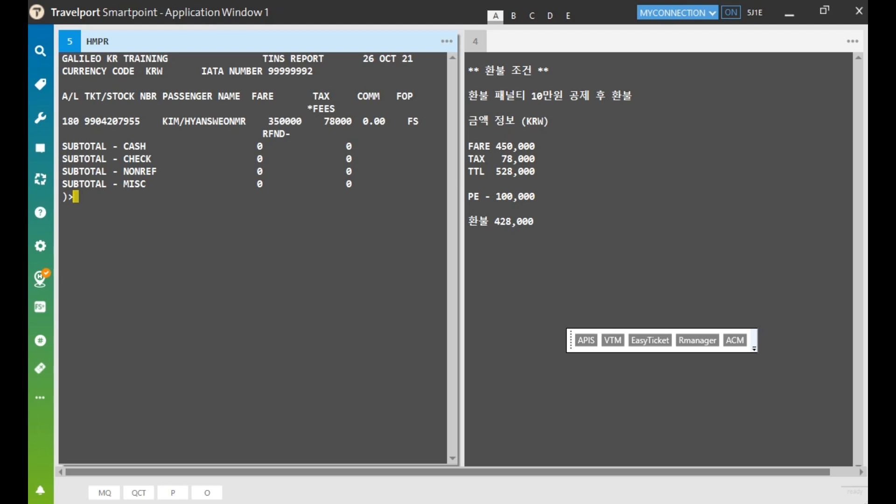
drag(64, 123, 140, 123)
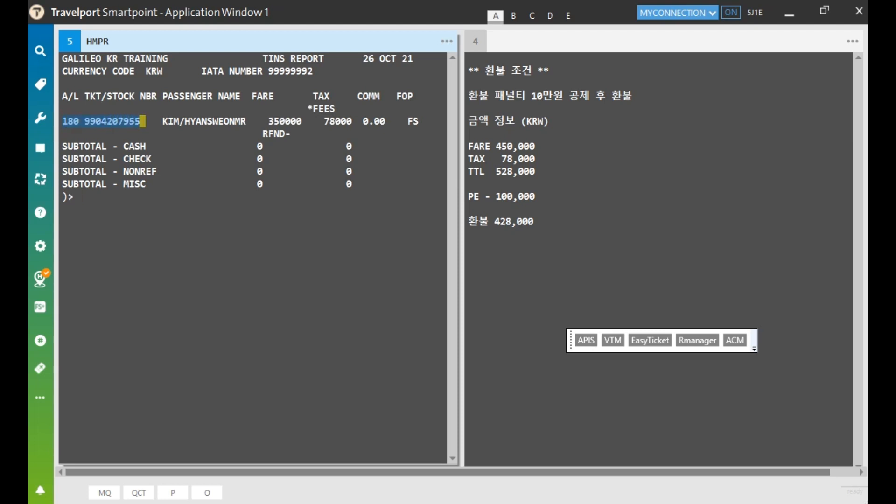
drag(258, 134, 290, 134)
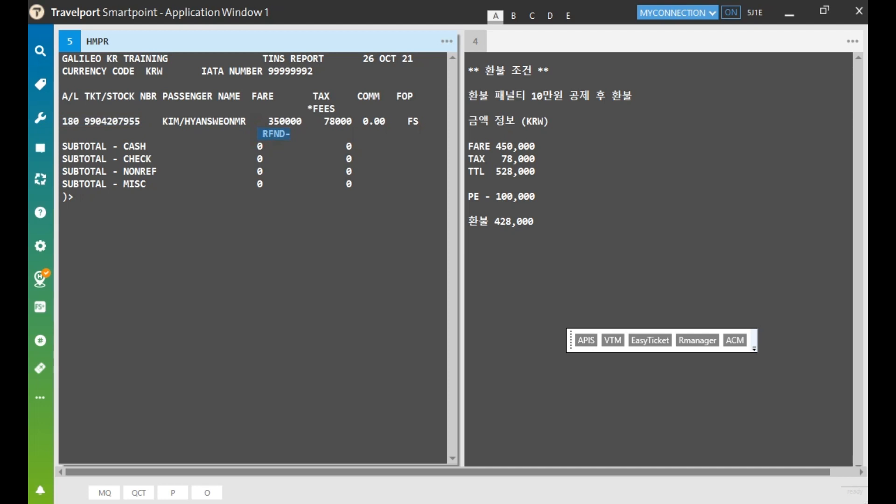
click(76, 197)
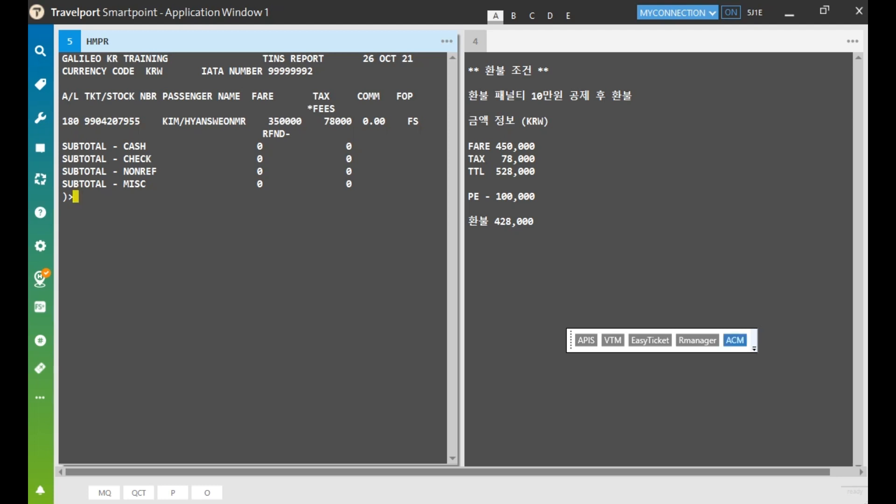
click(735, 341)
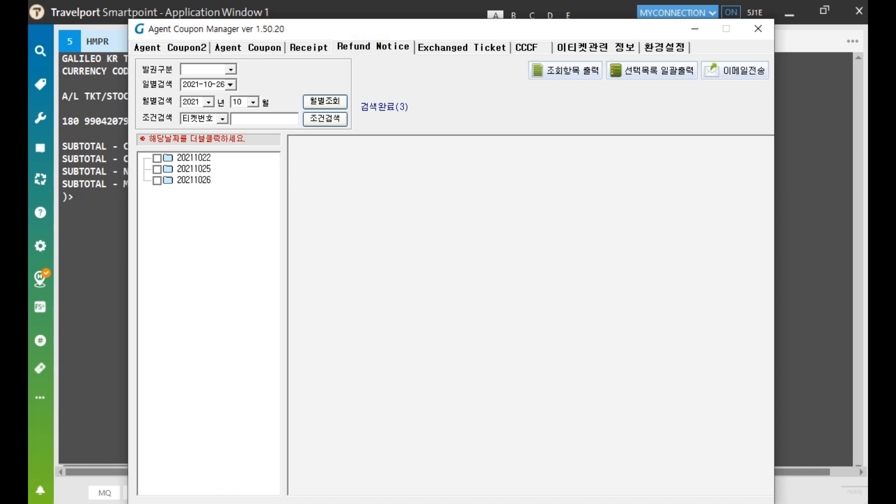
Open the ticket's 20211026 refund notice, check the REFUND NOTICE heading, then close Agent Coupon Manager
double_click(201, 180)
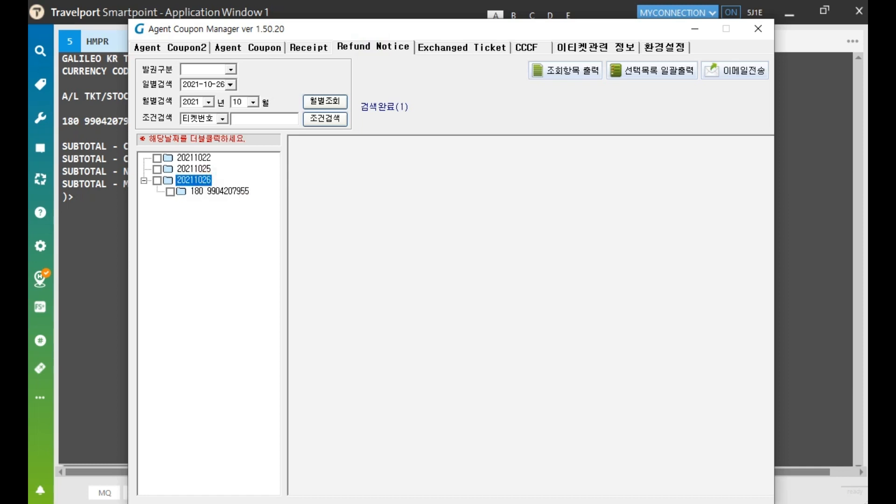
click(225, 192)
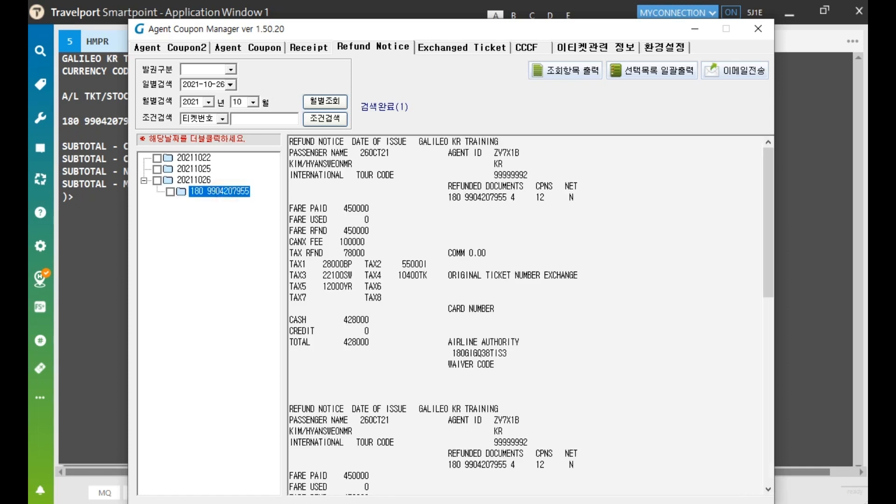
drag(290, 141, 351, 141)
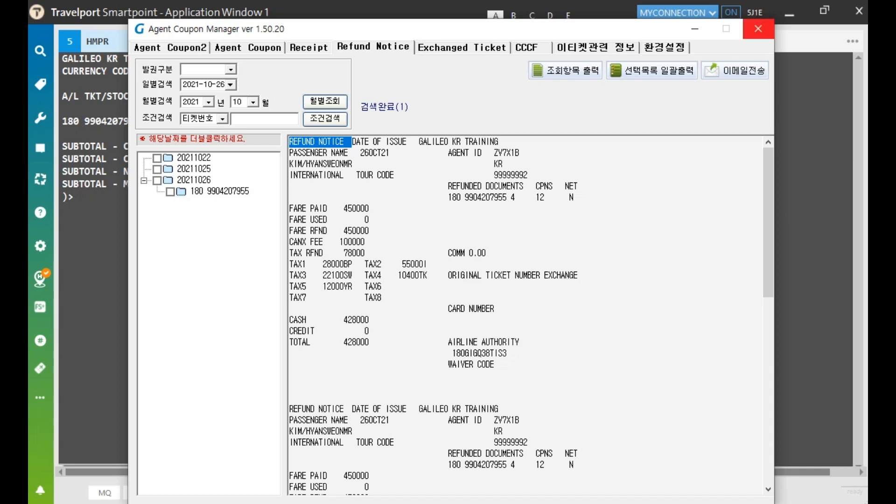
click(759, 29)
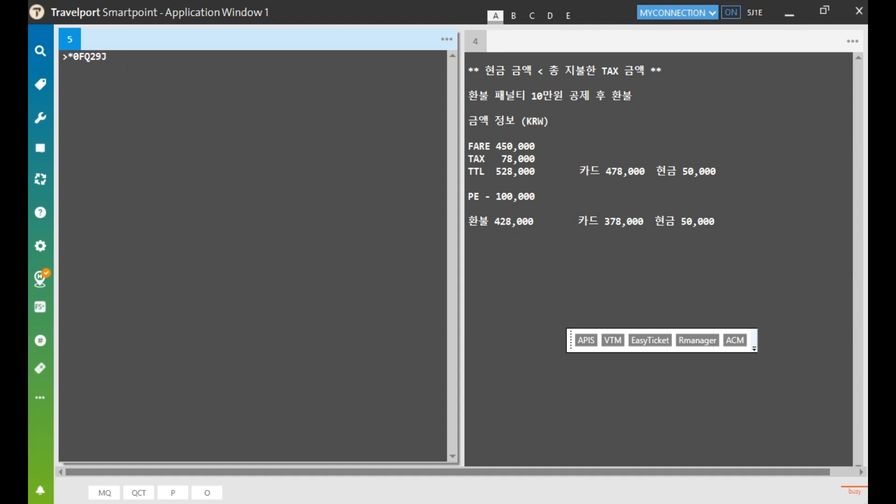
Display the next booking's e-ticket with *HTE and note its OPEN coupon status
key(Return)
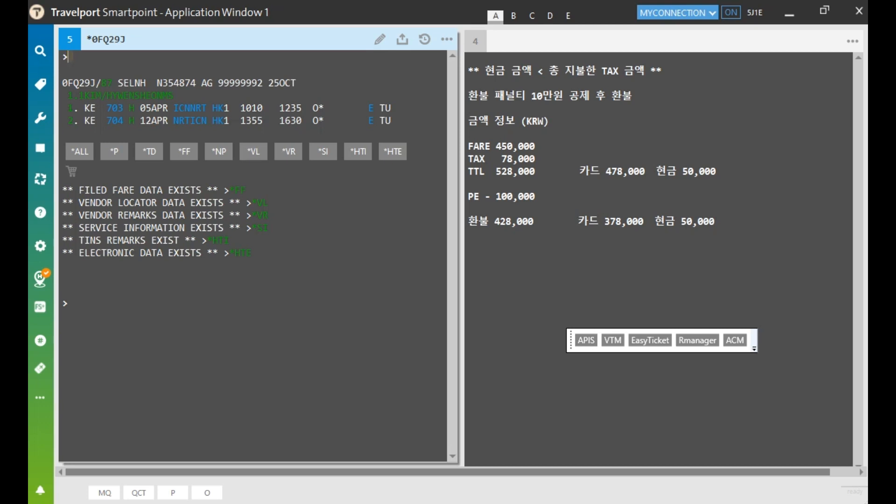
text(*TE/)
key(BackSpace)
key(BackSpace)
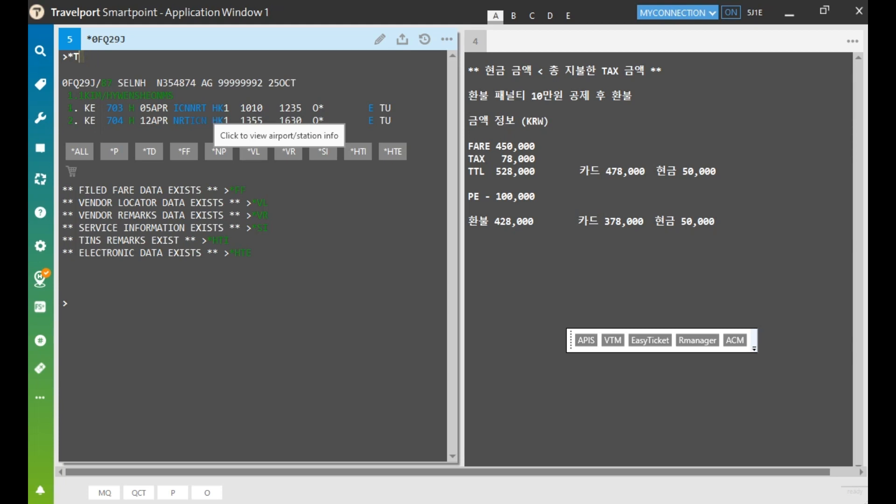
text(*)
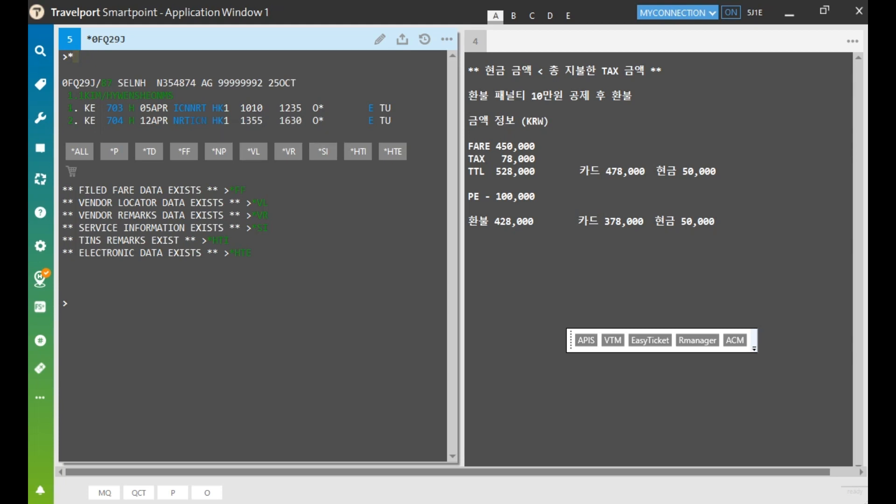
text(HTE)
key(Return)
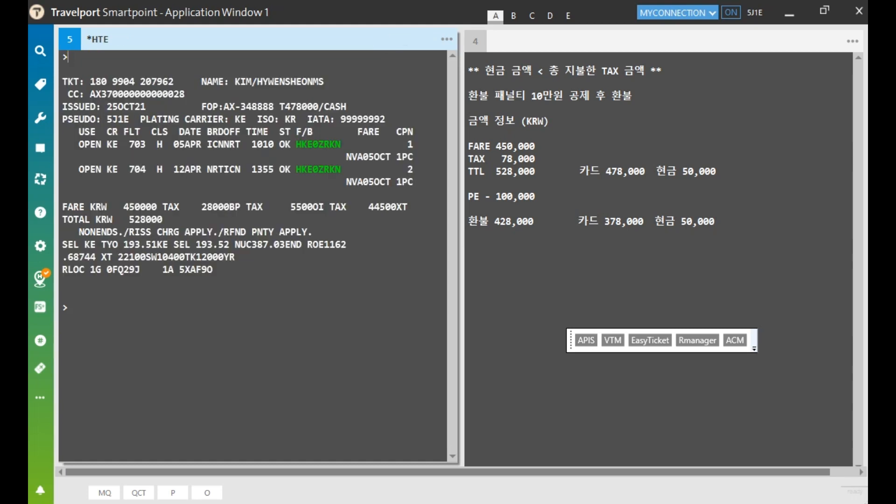
drag(79, 144, 102, 169)
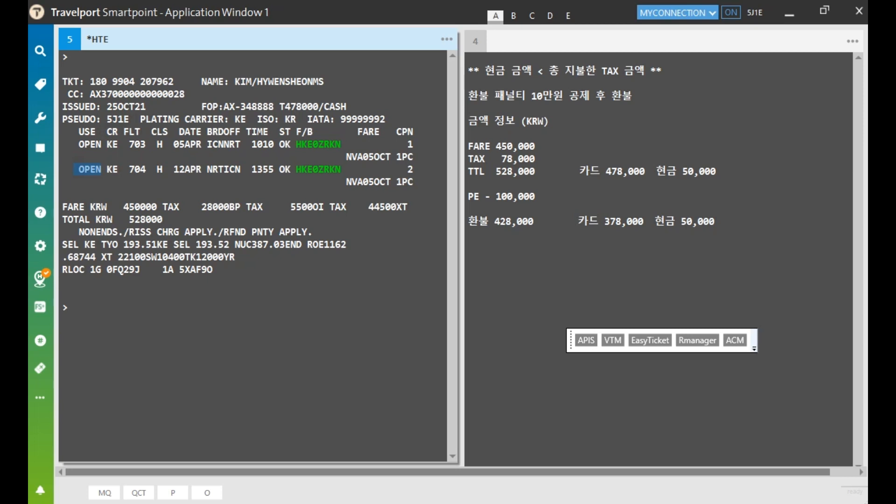
Show the *NP notepad remarks and point out the 478000 card and 50000 cash amounts
click(69, 57)
text(*NP)
key(Return)
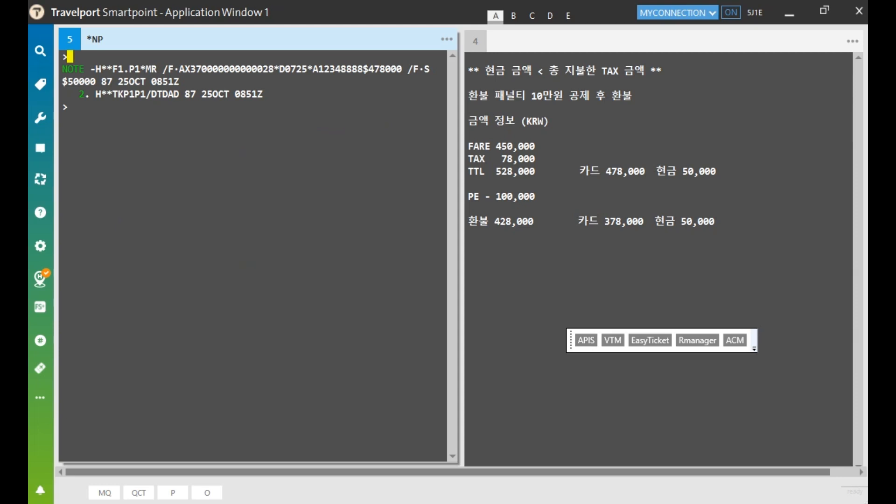
drag(364, 71, 404, 70)
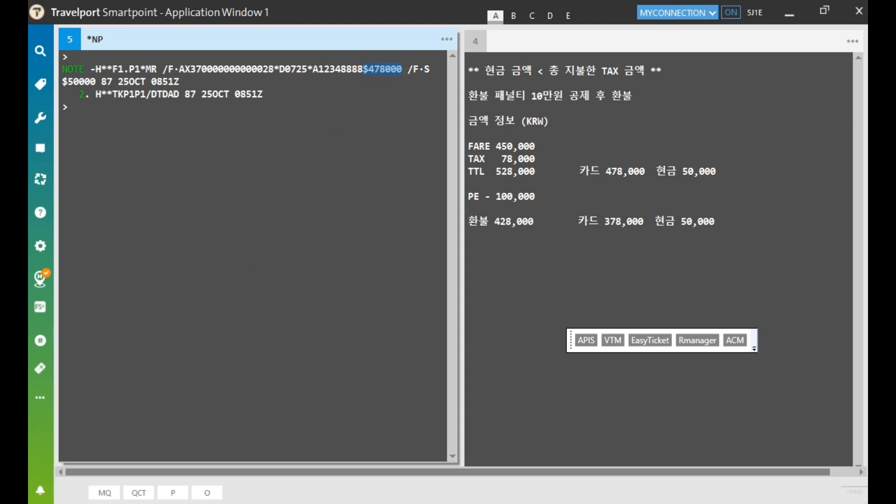
drag(69, 81, 96, 81)
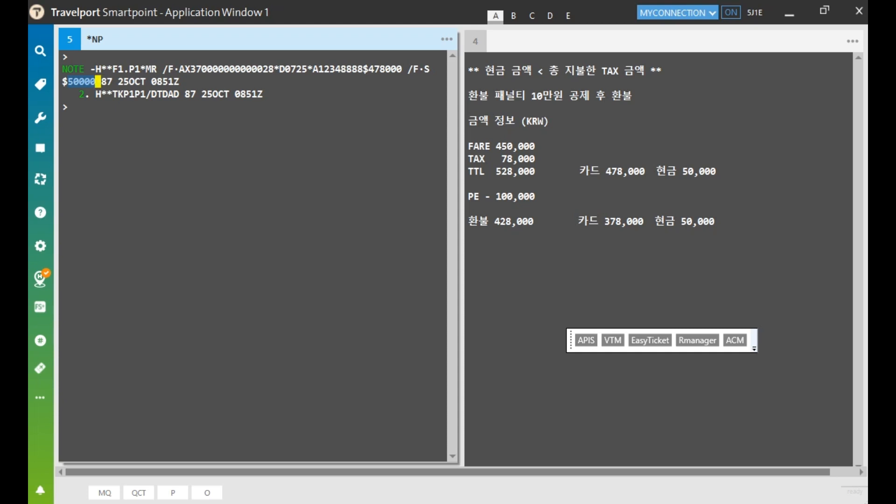
click(495, 147)
drag(496, 146, 539, 172)
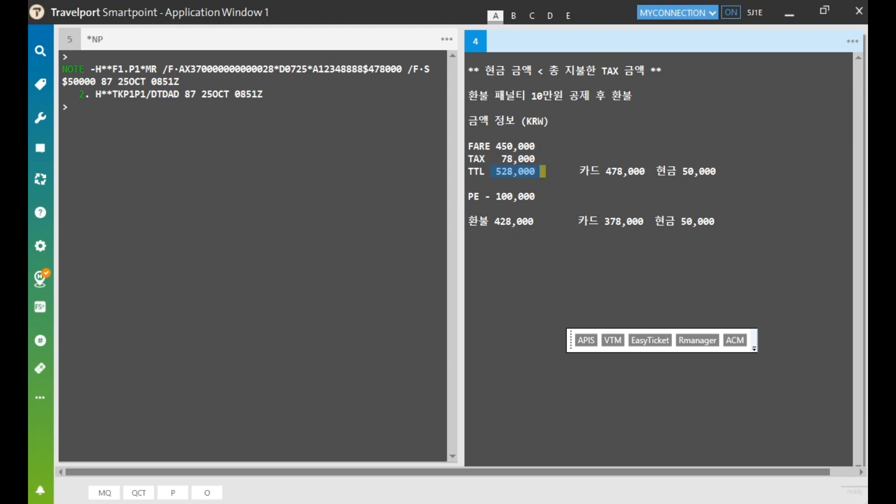
drag(495, 221, 530, 221)
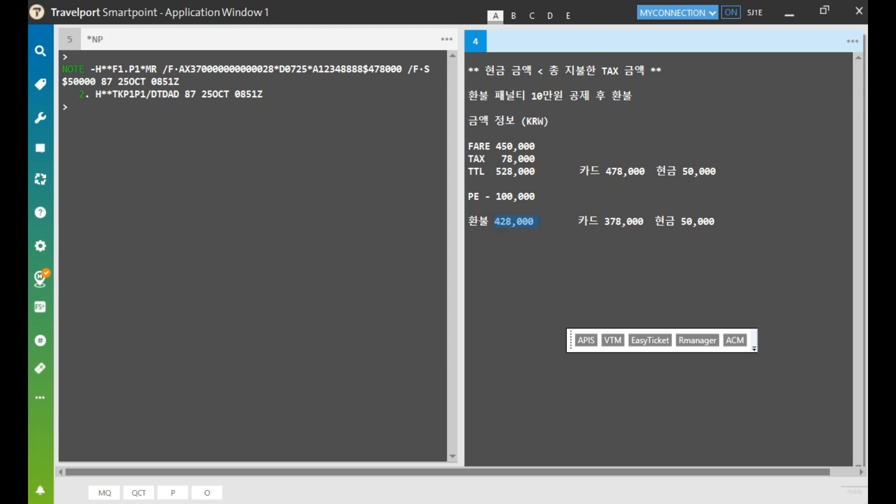
drag(573, 221, 639, 221)
drag(655, 221, 715, 222)
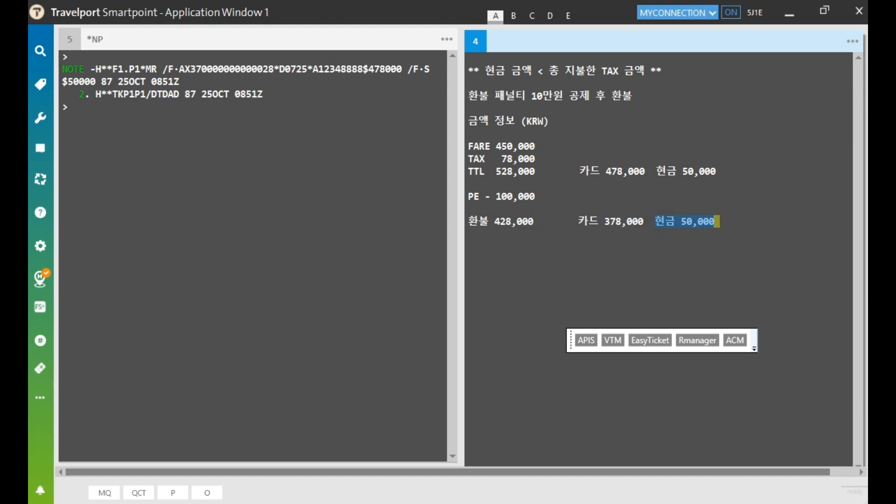
drag(550, 71, 598, 71)
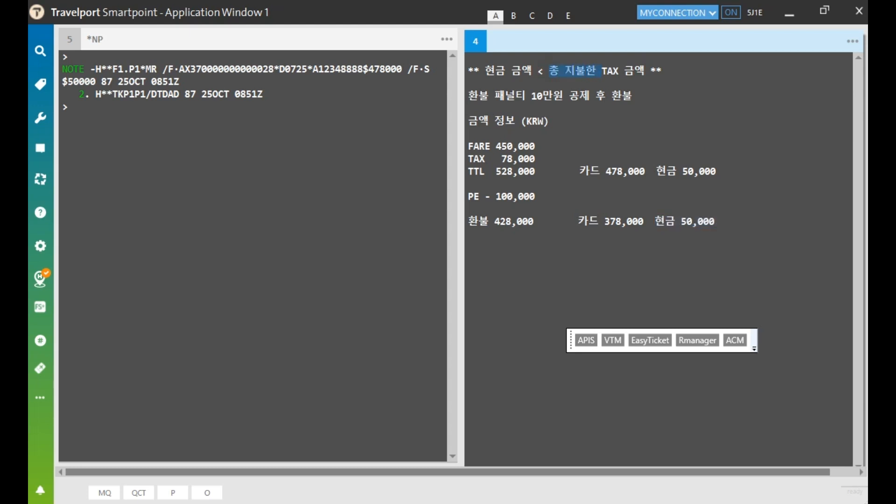
drag(597, 71, 662, 71)
click(654, 109)
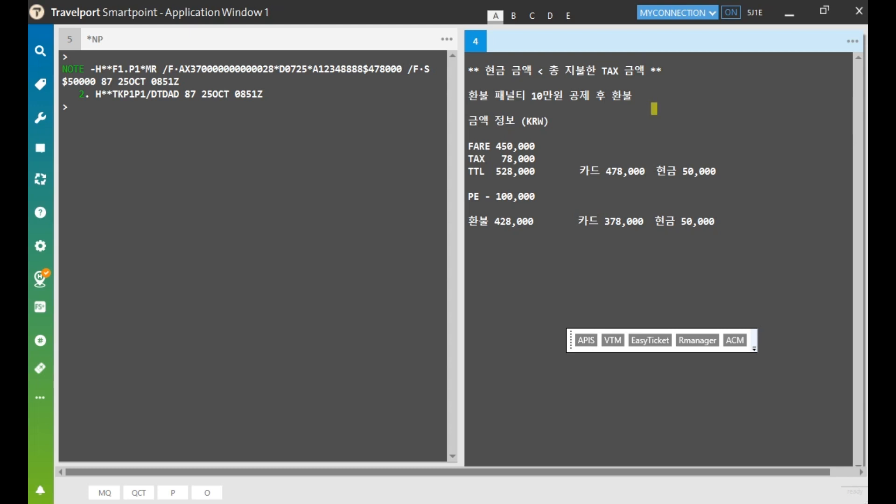
Launch R Manager and look up the pasted ticket number in Refund (Auto)
click(698, 340)
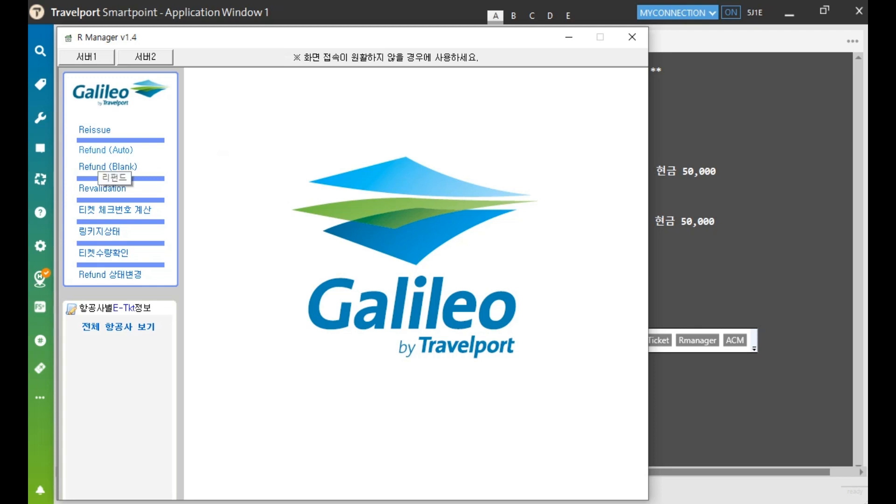
click(106, 149)
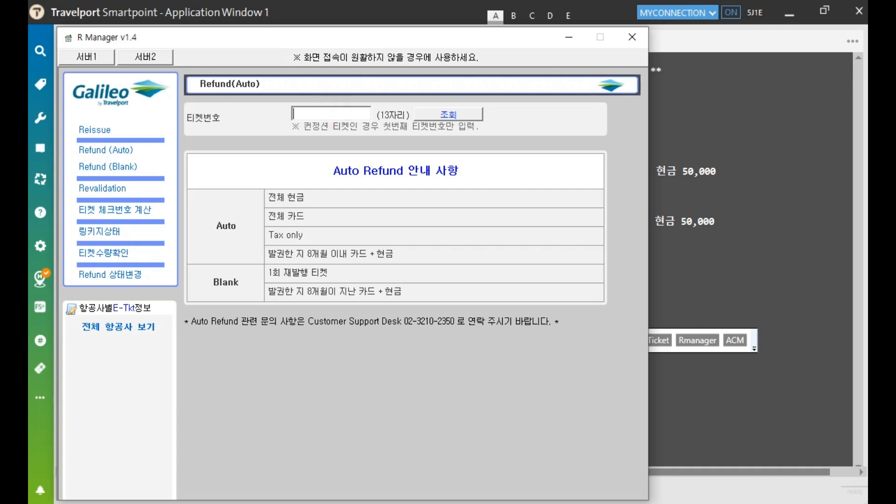
key(ctrl+v)
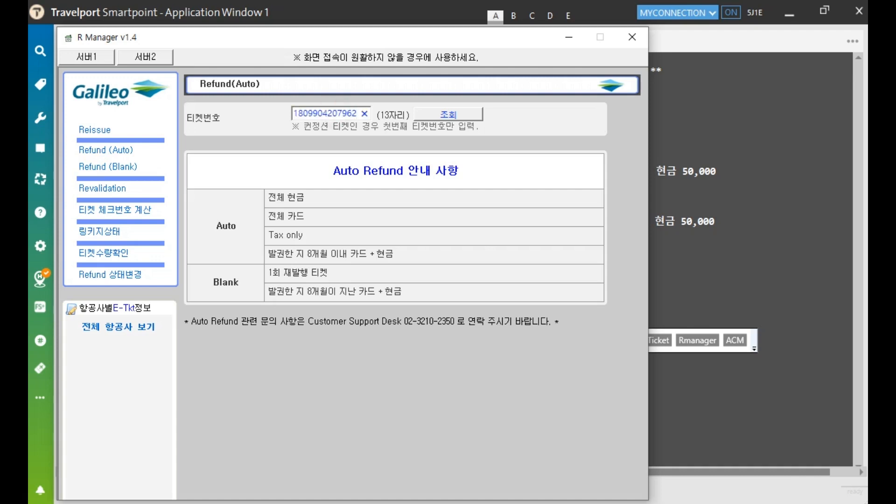
click(449, 114)
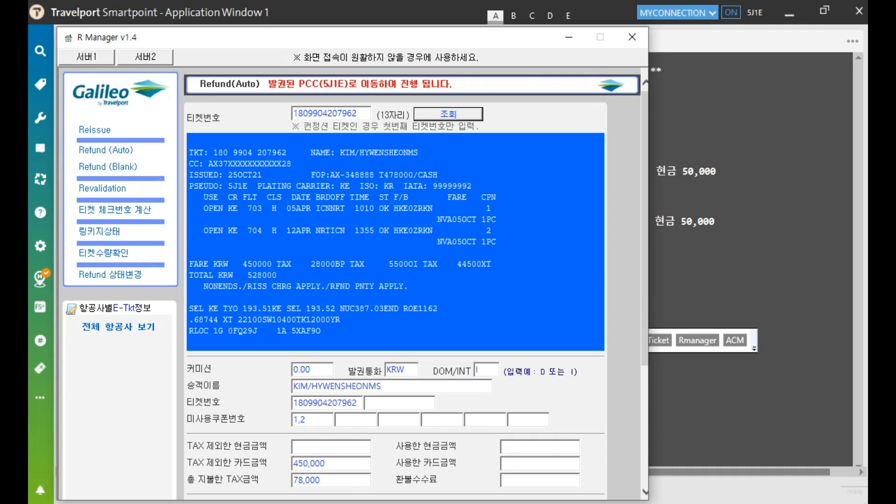
Verify the passenger name, conjunction ticket, unused coupons, card amount and total tax fields
scroll(395, 280, down, 5)
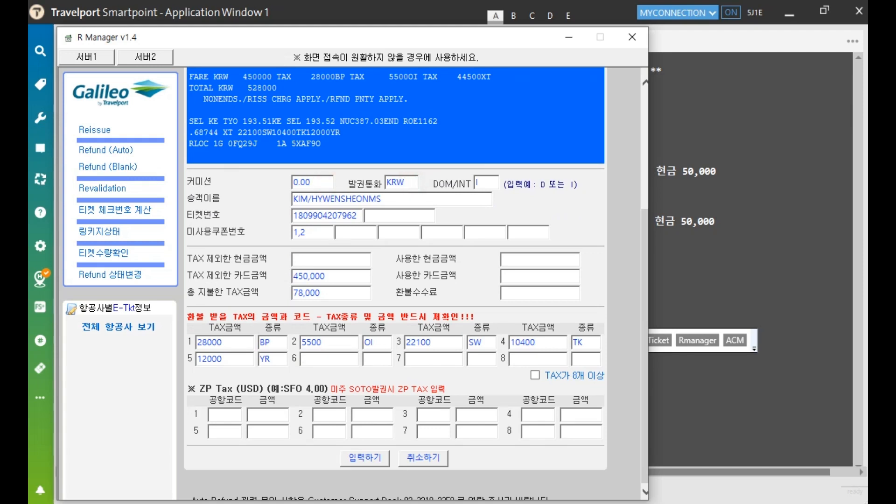
click(415, 198)
click(392, 215)
click(330, 235)
click(343, 279)
click(335, 290)
Enter 0 used card amount and a 100,000 refund fee, check taxes, and submit
click(519, 259)
click(527, 277)
text(0)
click(525, 293)
text(100000)
click(236, 341)
click(349, 345)
click(369, 459)
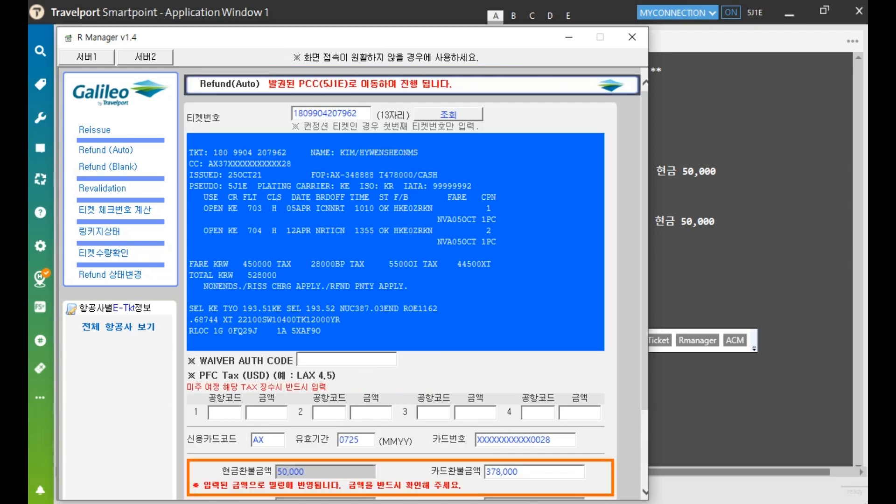
scroll(401, 285, down, 2)
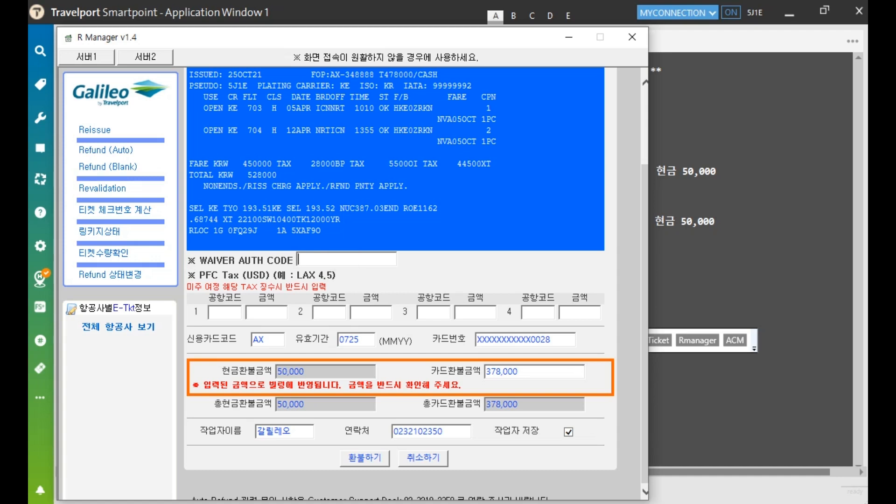
Verify the 50,000 cash and 378,000 card amounts, process the 428,000 refund, and close R Manager
click(266, 313)
click(351, 372)
click(527, 371)
click(365, 458)
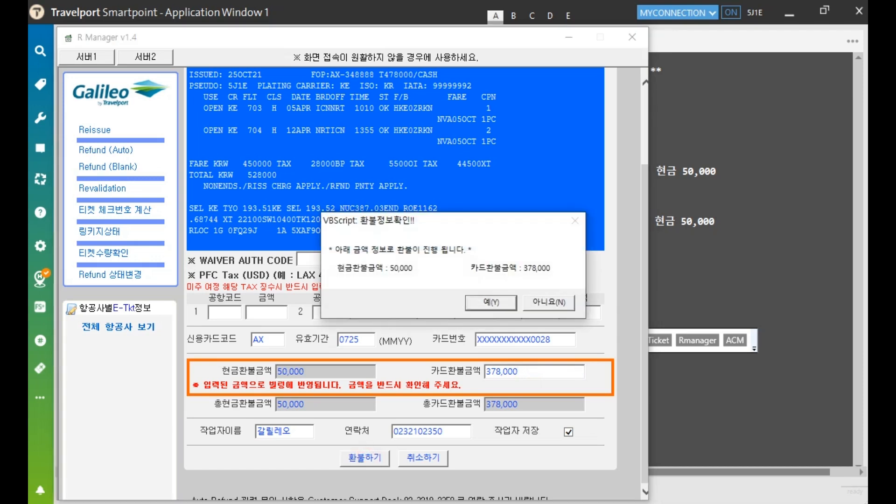
key(Return)
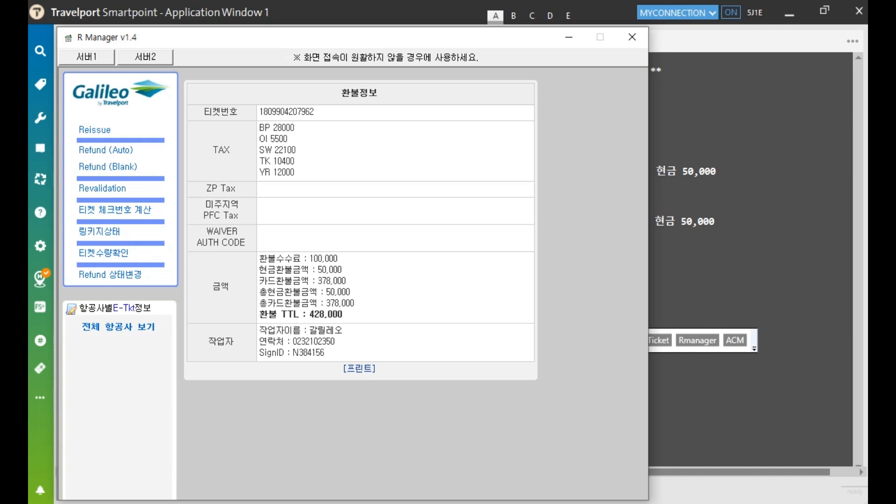
click(632, 37)
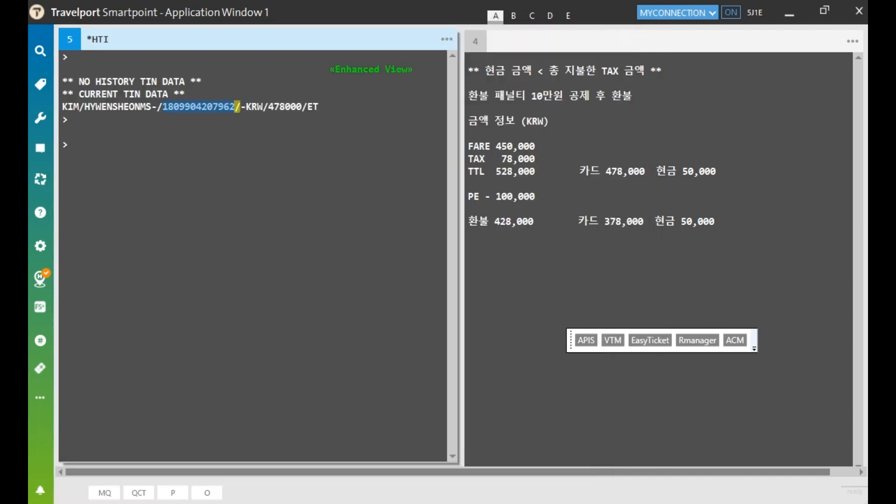
Clear the screen and display the ticket with *TE/ plus the ticket number; both coupons show RFND
key(ctrl+w)
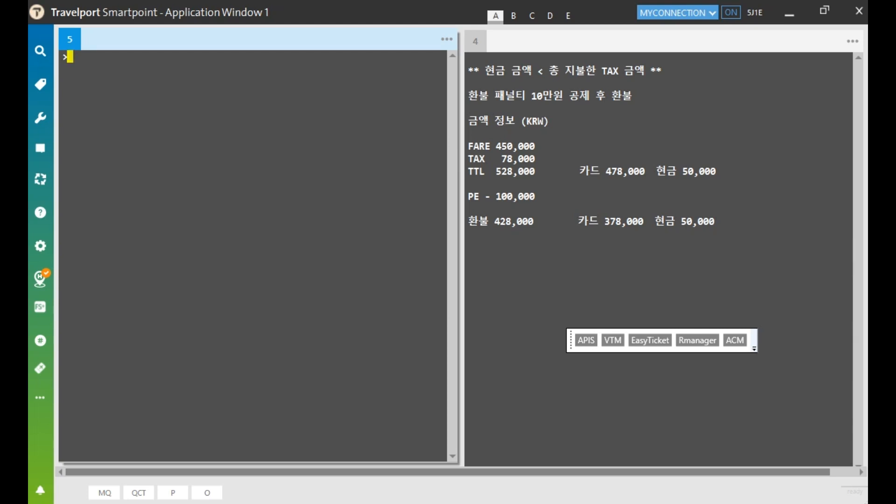
text(*TE/)
key(ctrl+v)
key(Return)
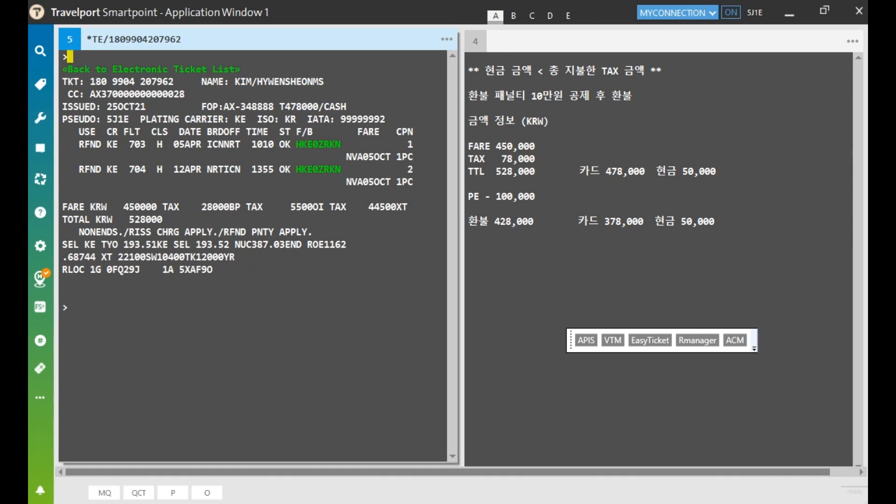
drag(75, 144, 102, 169)
click(69, 56)
Run HMPR and highlight the refunded ticket's number and its RFND- marker in the TINS report
text(HMPR)
key(Return)
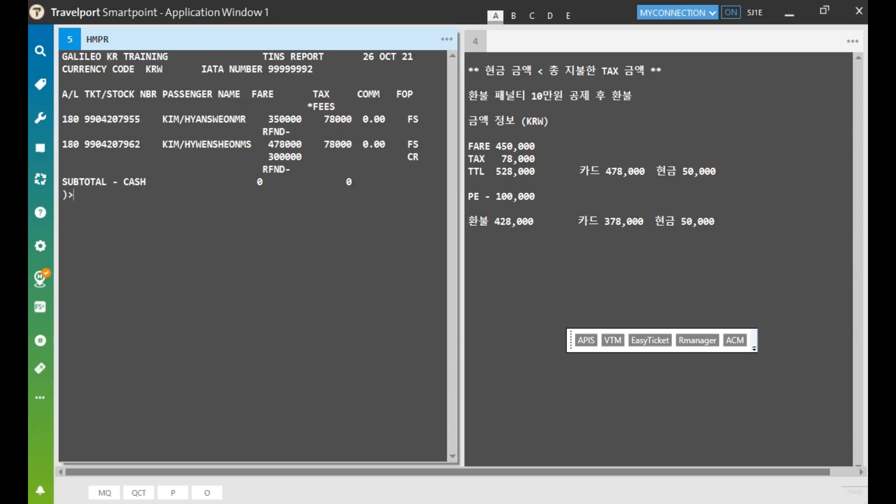
drag(62, 144, 145, 144)
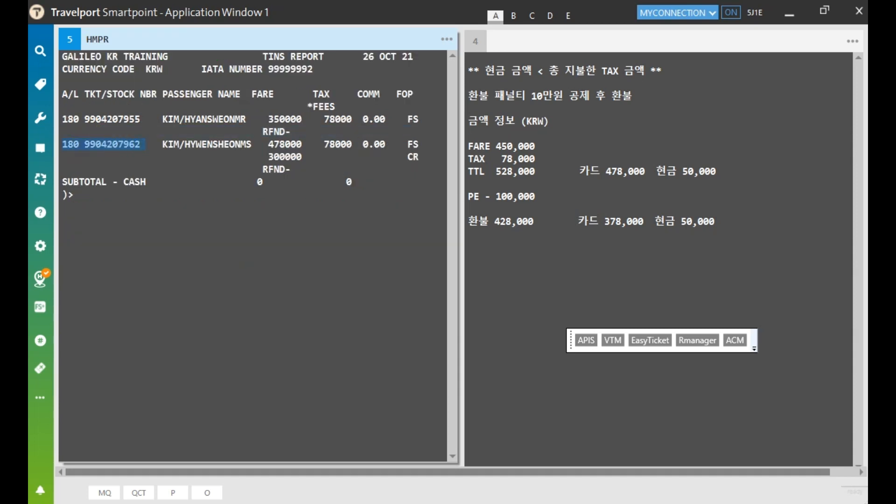
drag(252, 170, 303, 170)
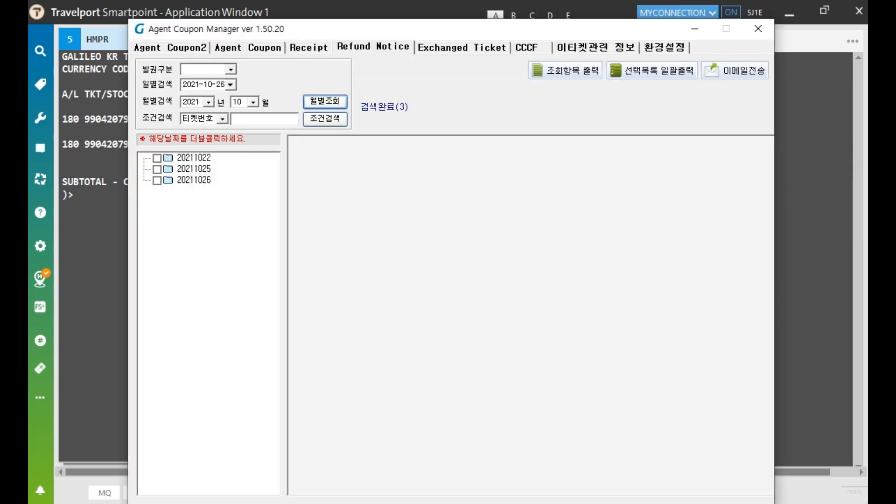
View the second ticket's 20211026 refund notice in Agent Coupon Manager, then close the program
click(371, 48)
double_click(194, 180)
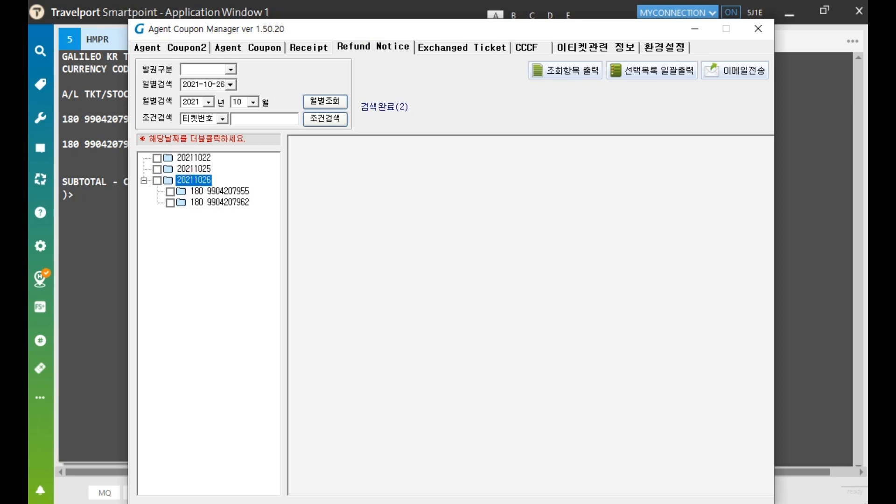
double_click(219, 203)
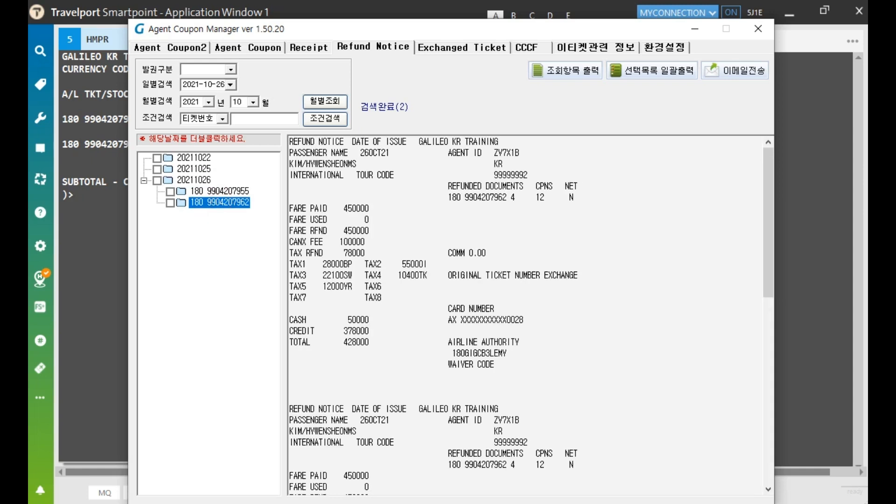
drag(290, 142, 351, 142)
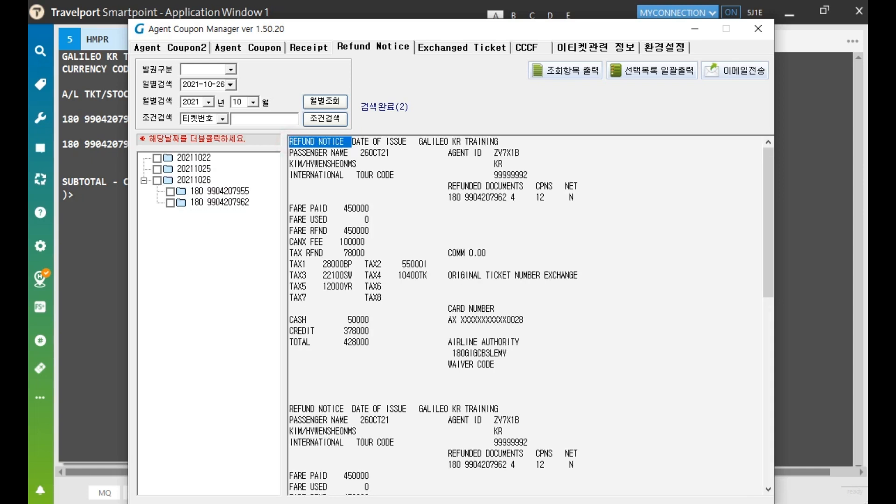
click(758, 29)
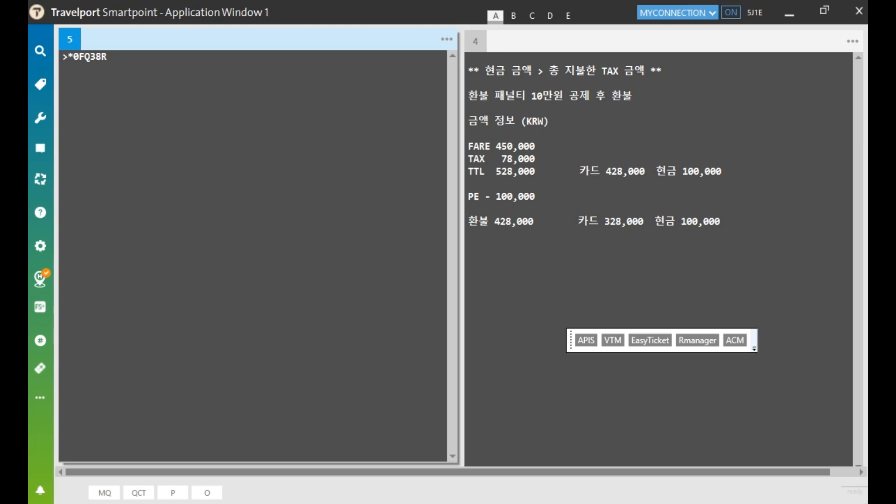
Display the booking's electronic ticket with *HTE, showing both KE coupons in OPEN status
key(Return)
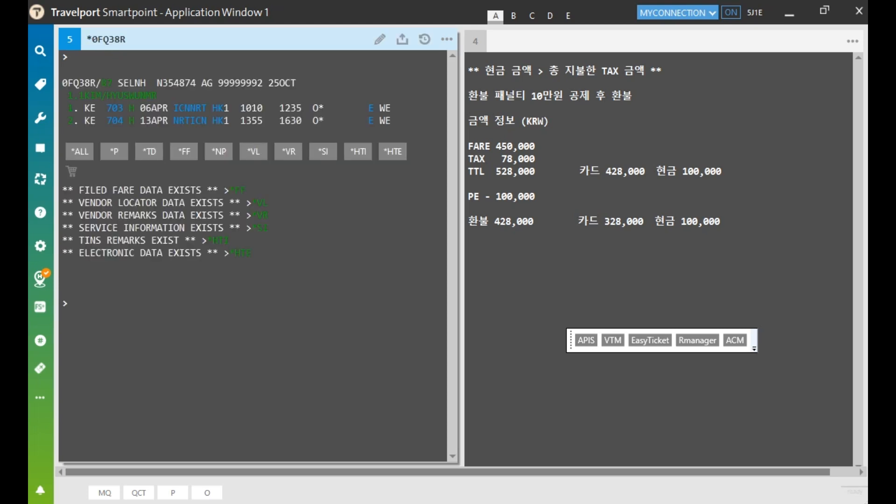
text(*)
text(TE/)
key(BackSpace)
key(BackSpace)
key(BackSpace)
key(BackSpace)
text(*HTE)
key(Return)
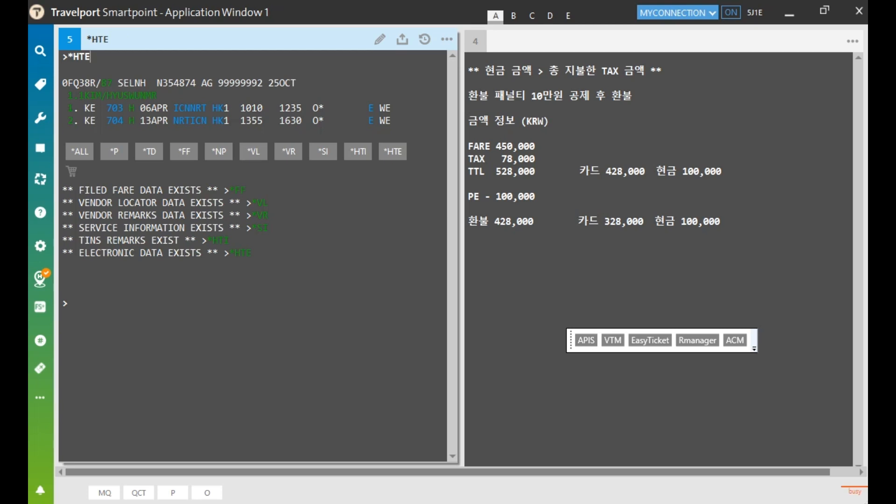
drag(79, 144, 101, 169)
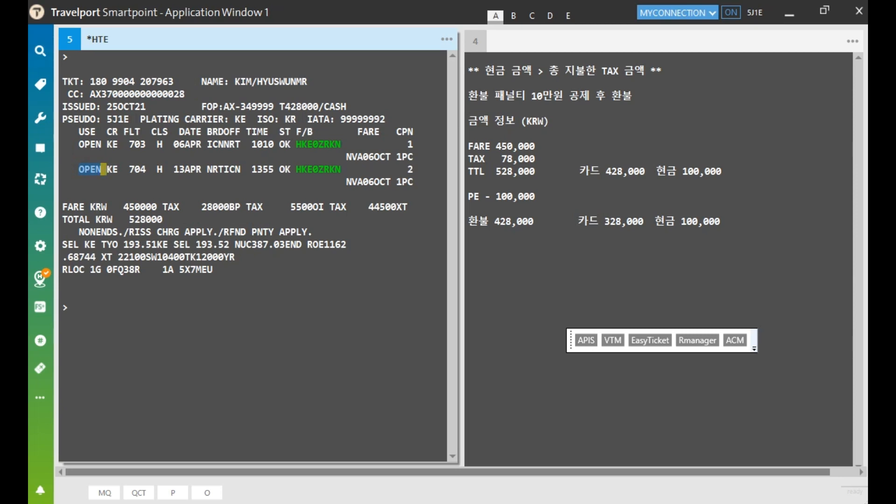
click(71, 57)
text(*NP)
Show the booking notes and highlight the 428000 card and 100000 cash payments
key(Return)
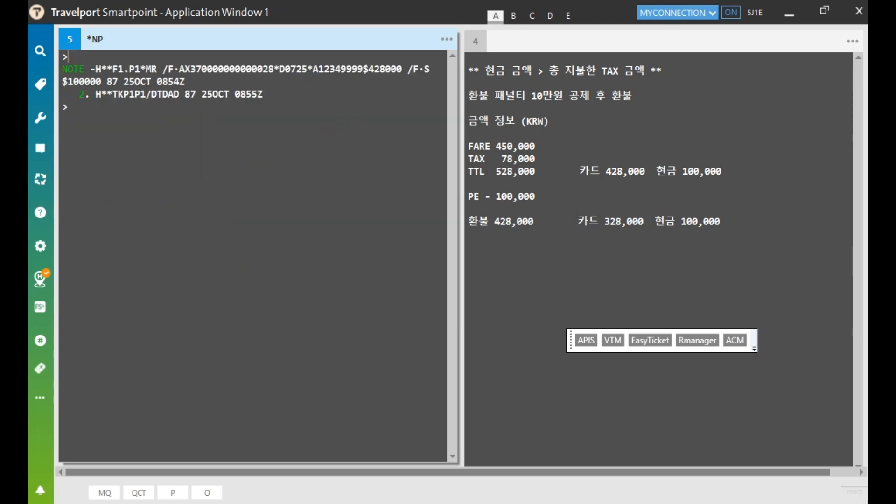
drag(364, 69, 408, 69)
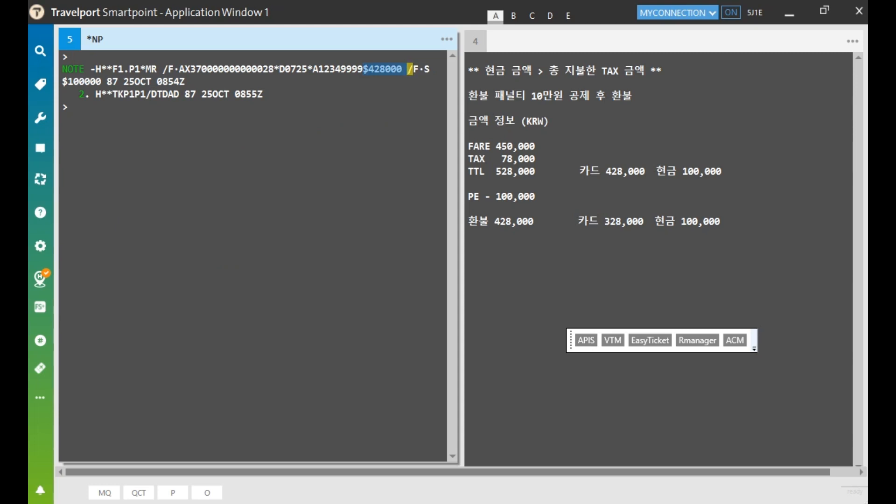
drag(63, 82, 105, 81)
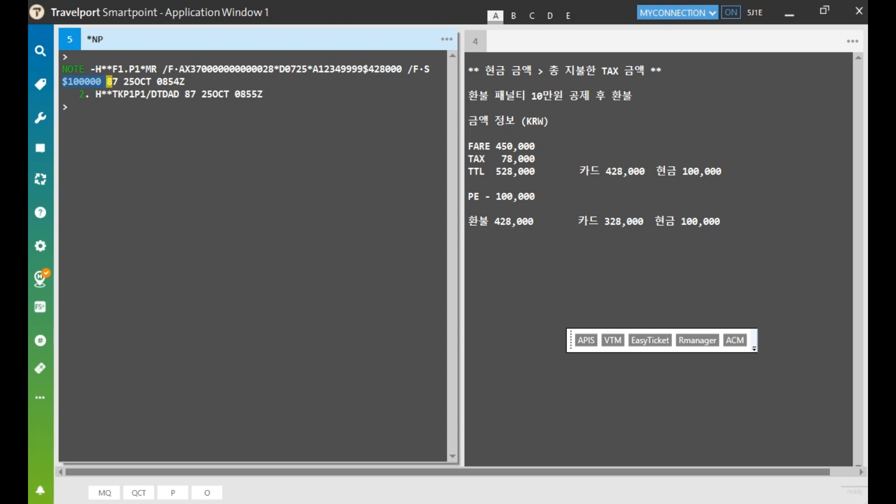
Highlight the memo's 450,000 fare, 528,000 total, 100,000 penalty, 428,000 refund and 328,000 card refund
drag(498, 147, 535, 147)
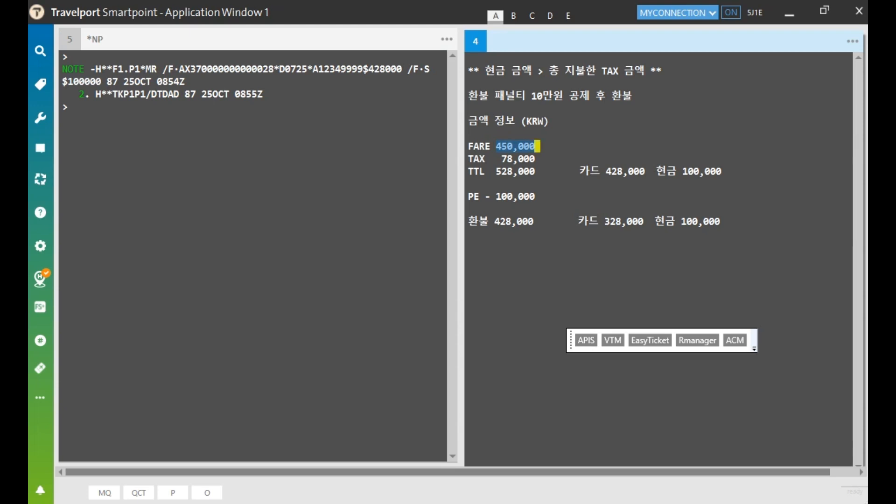
drag(497, 159, 540, 171)
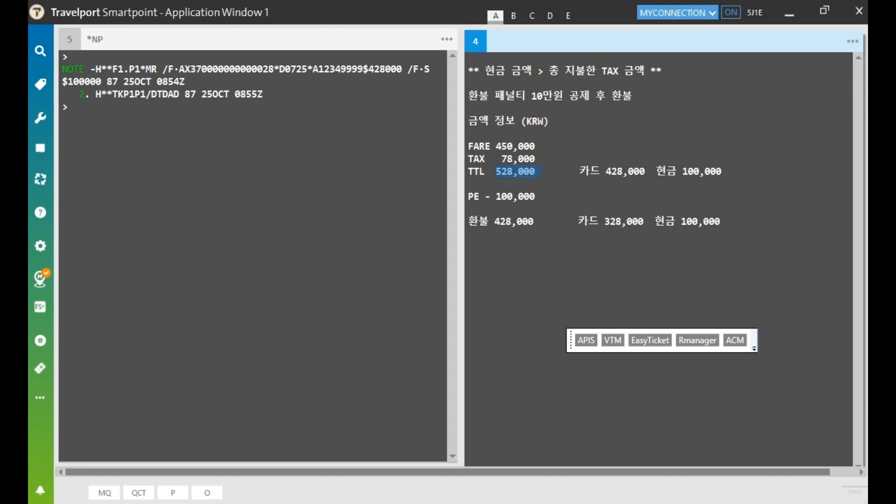
drag(485, 197, 539, 196)
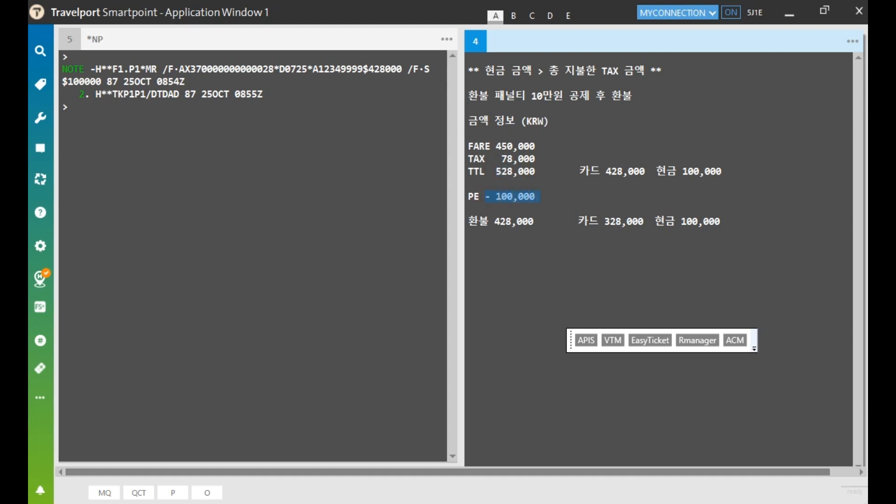
drag(495, 221, 535, 221)
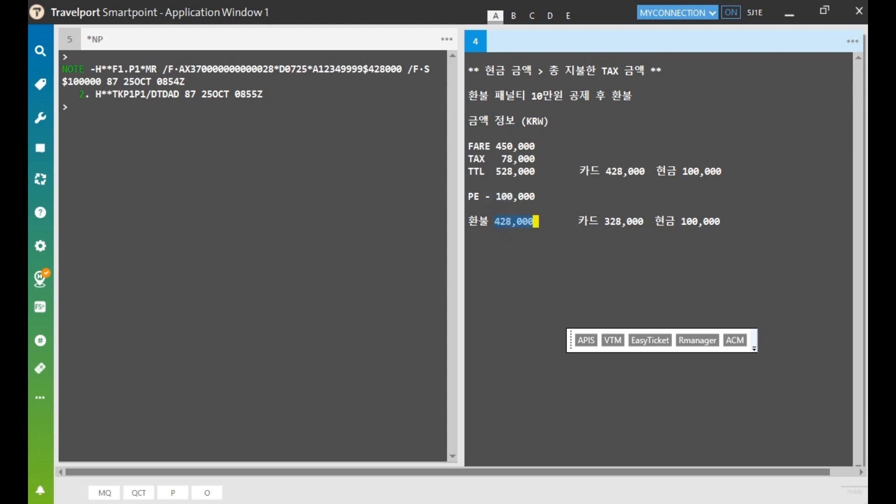
drag(604, 221, 722, 221)
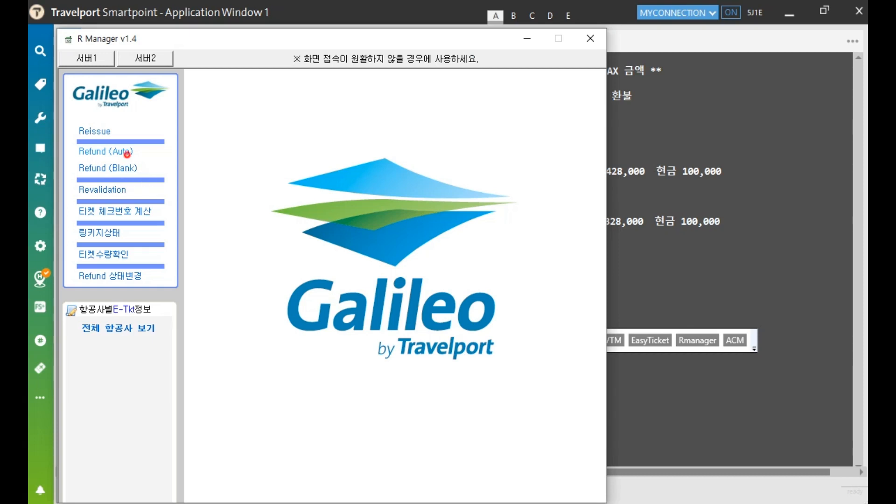
In Refund (Auto), paste the ticket number into 티켓번호 and retrieve its refund details
click(125, 153)
click(351, 115)
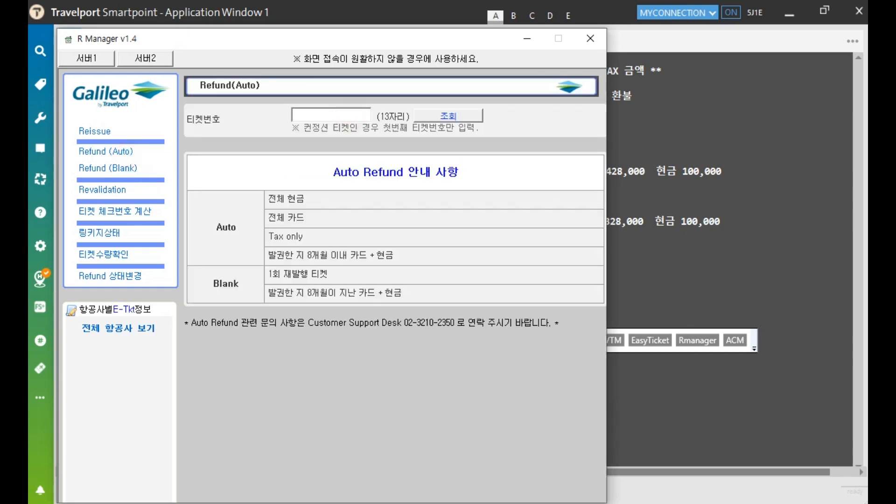
key(ctrl+v)
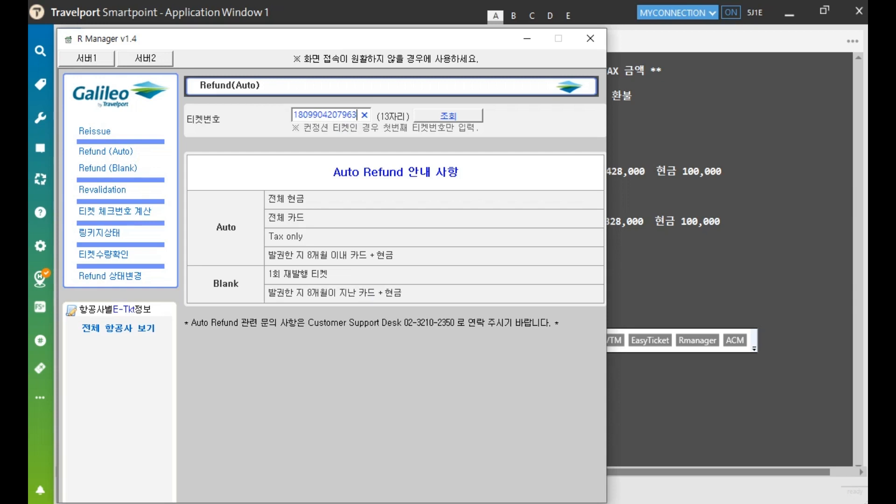
click(430, 115)
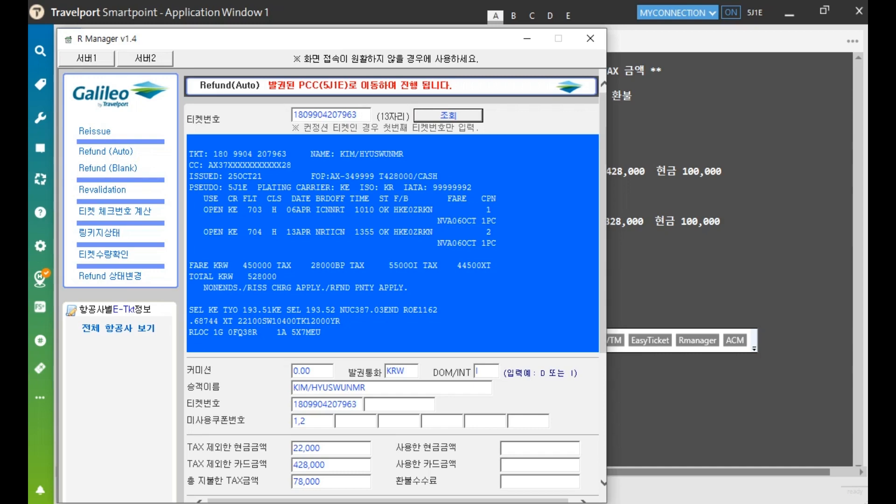
scroll(392, 285, down, 4)
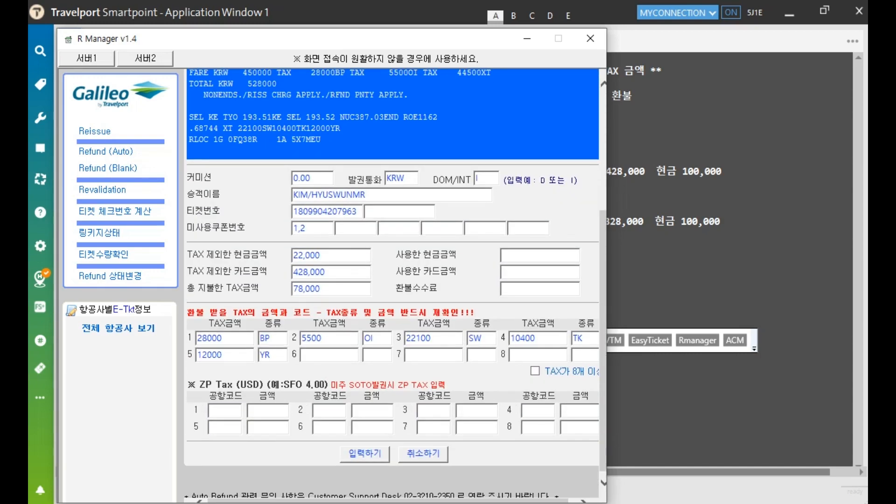
Review the commission, domestic/international flag, ticket number, unused coupons and cash amount fields
click(326, 178)
click(488, 174)
click(387, 211)
click(327, 229)
click(345, 253)
Set 사용한 현금금액 and 사용한 카드금액 both to 0
click(513, 255)
text(0)
click(506, 271)
text(0)
Check the cash, card and tax amounts, then enter a 100000 환불수수료
click(340, 253)
click(347, 272)
click(348, 291)
click(526, 287)
text(100000)
Submit the form and check the card code, 100,000 cash and 328,000 card refund amounts
click(359, 454)
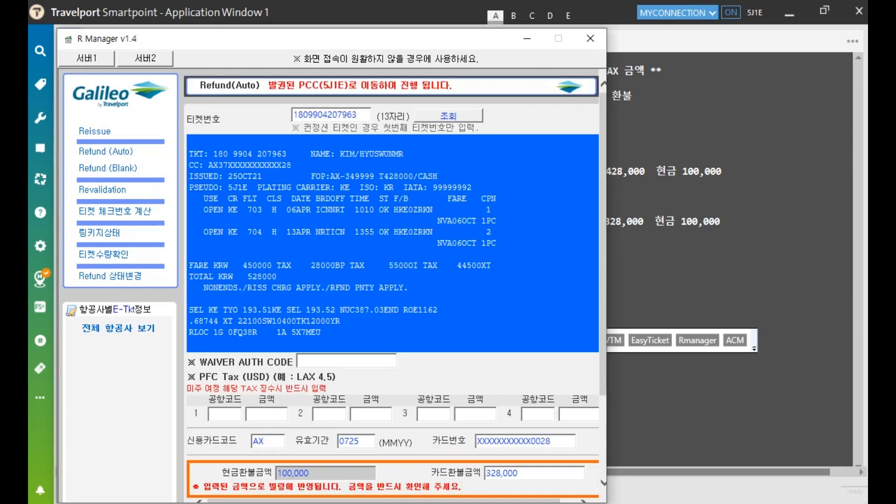
scroll(402, 280, down, 3)
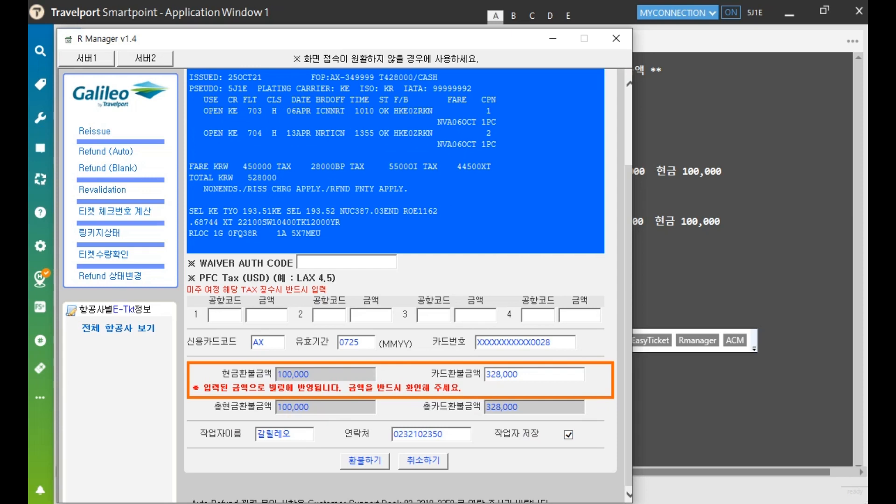
click(280, 341)
click(353, 374)
click(535, 376)
Process the refund with 환불하기, confirm with 예, and close R Manager
click(362, 459)
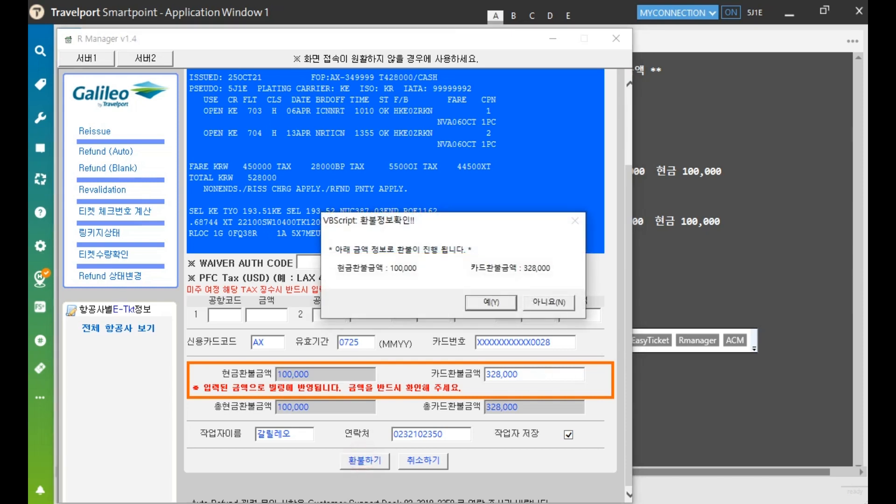
click(485, 303)
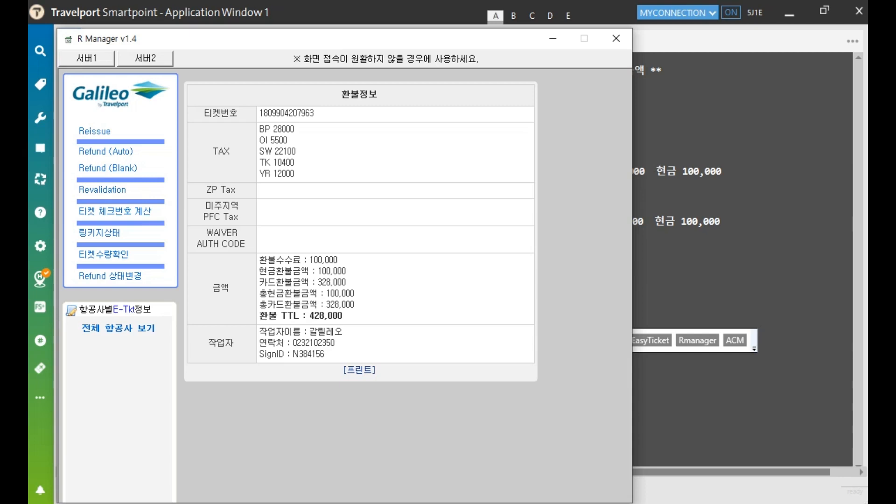
click(616, 38)
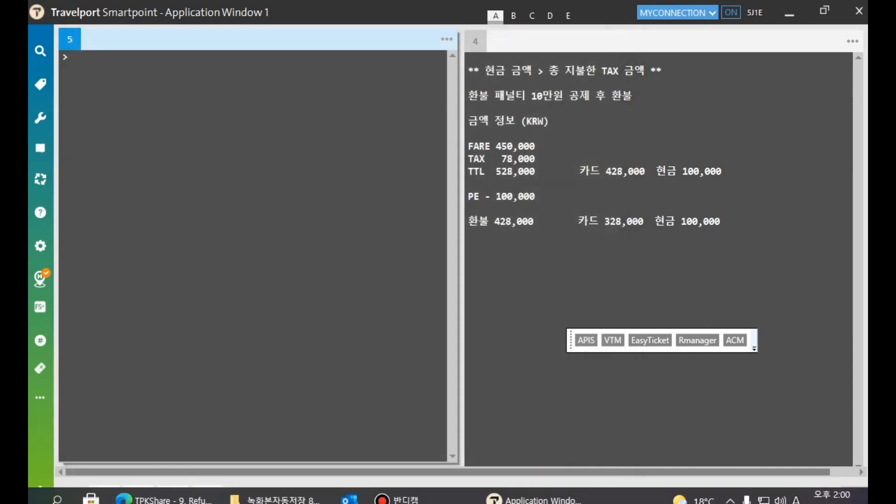
click(207, 100)
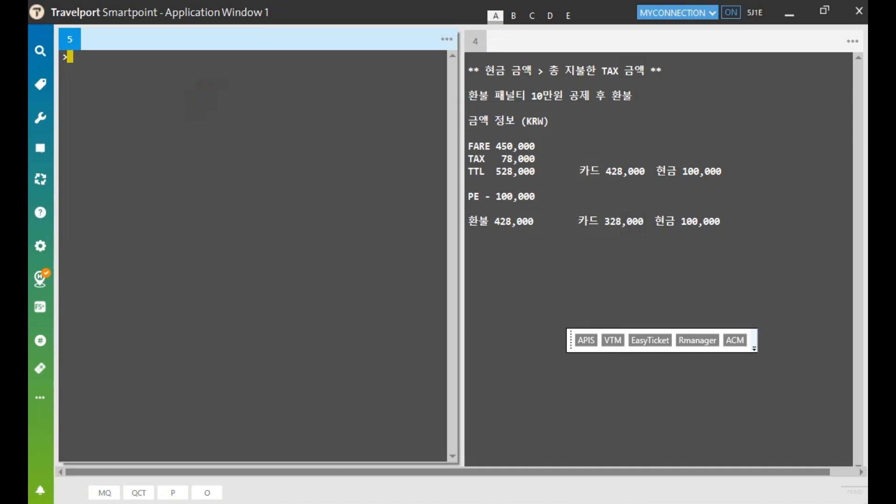
Display the ticket with *TE plus the pasted ticket number, confirming both coupons show RFND
text(*TE/)
key(ctrl+v)
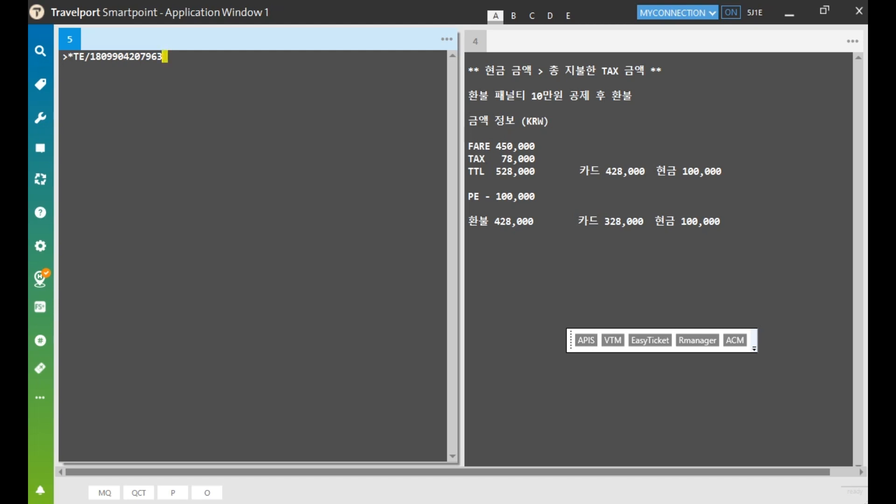
key(Return)
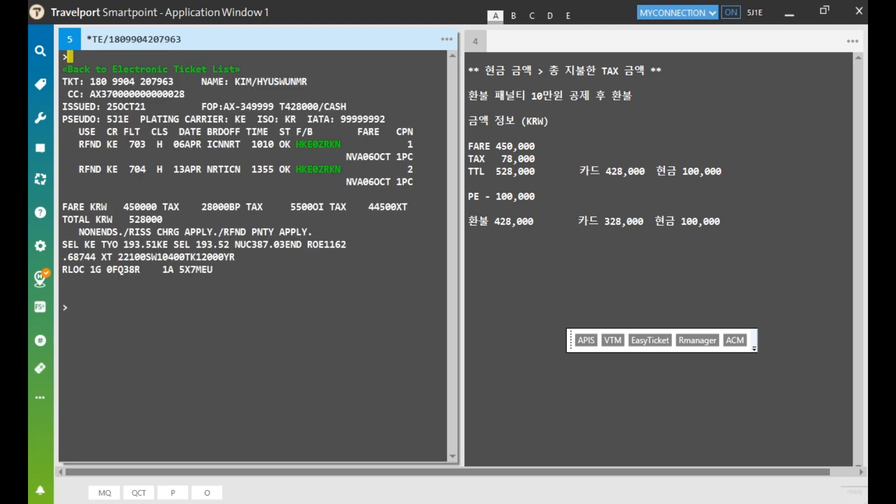
drag(75, 145, 103, 170)
click(70, 57)
Run the HMPR TINS sales report and copy its full content from host as text
text(HMPR)
key(Return)
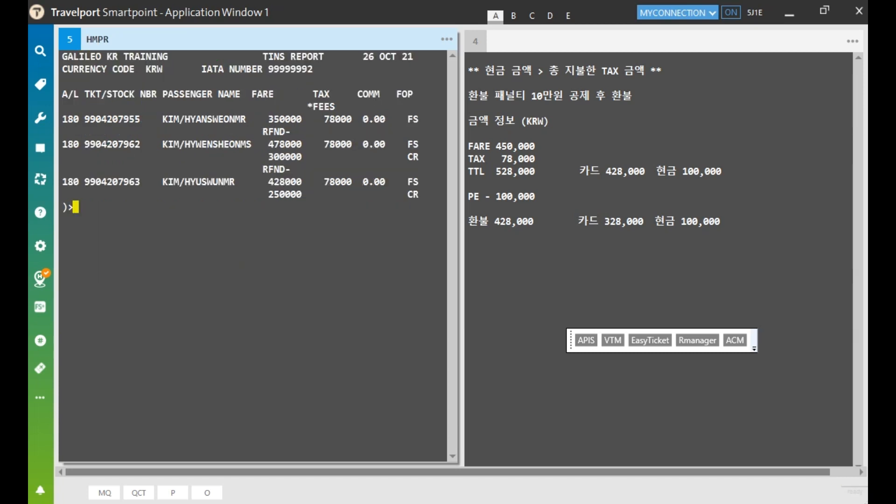
click(447, 40)
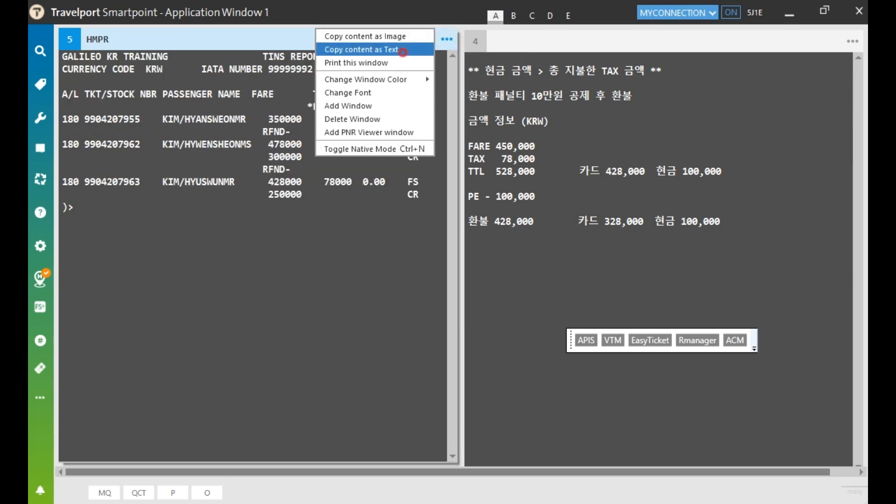
click(362, 49)
click(499, 278)
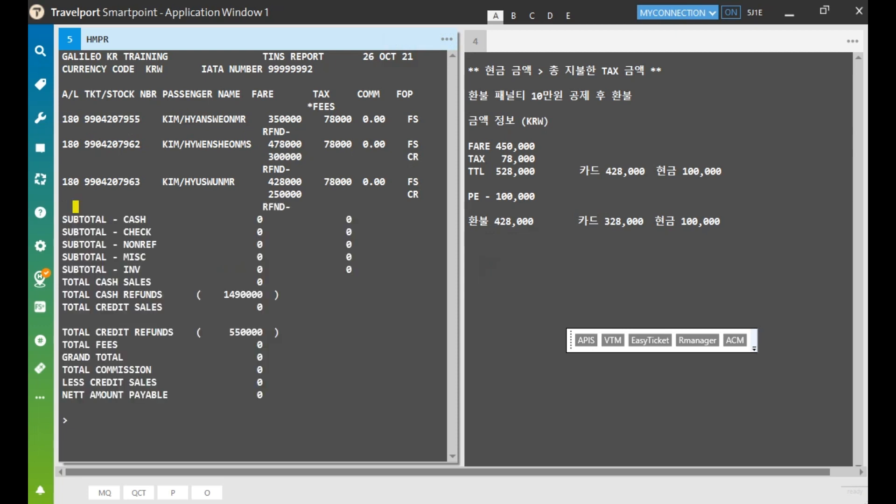
Highlight the refunded ticket's number and its RFND marker, then open Agent Coupon Manager
drag(64, 182, 141, 182)
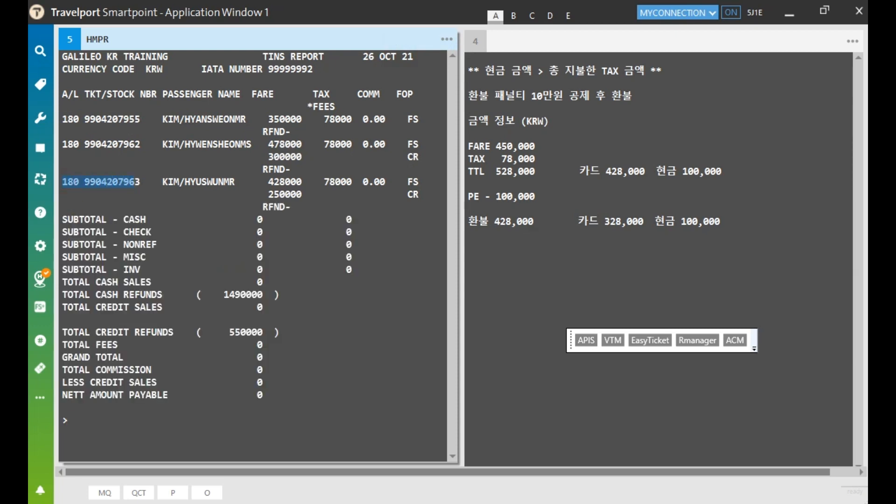
drag(262, 207, 291, 206)
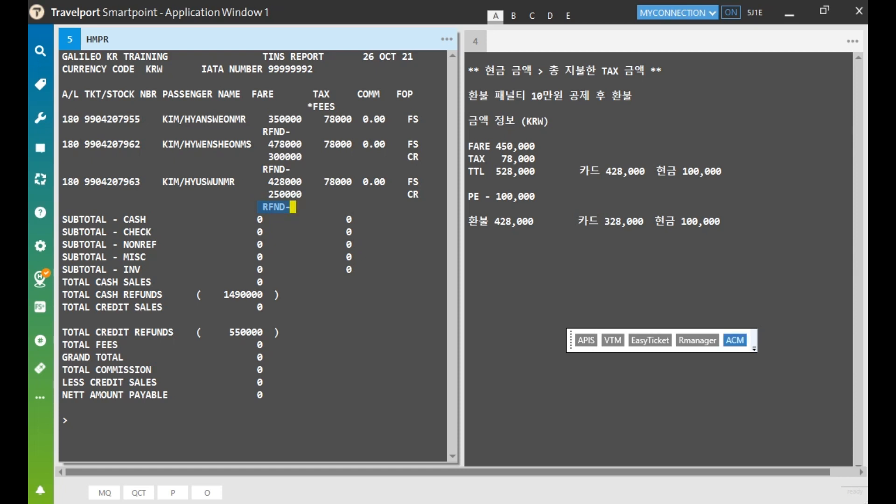
click(735, 340)
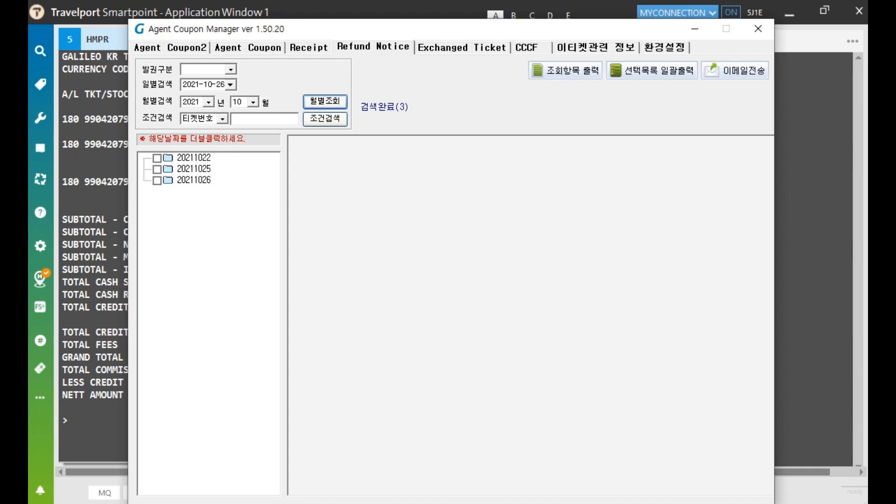
View the third ticket's refund notice under 20211026 in Refund Notice, then close Agent Coupon Manager
click(385, 42)
double_click(209, 181)
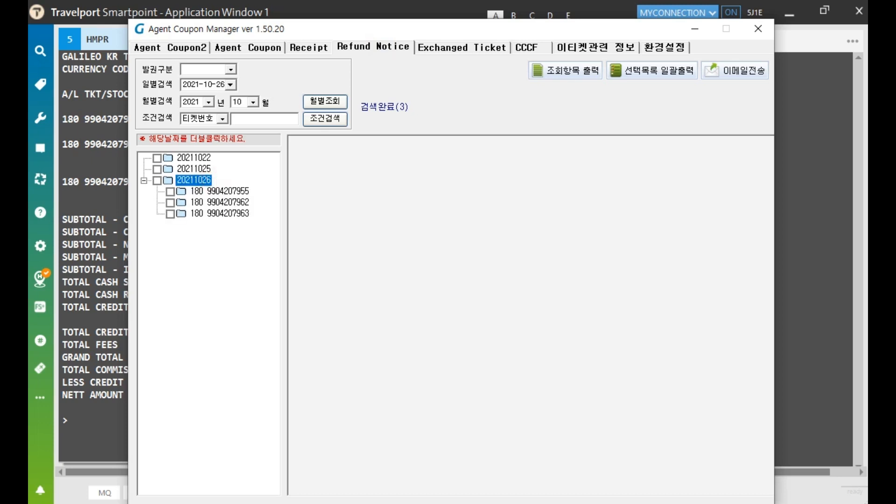
double_click(226, 214)
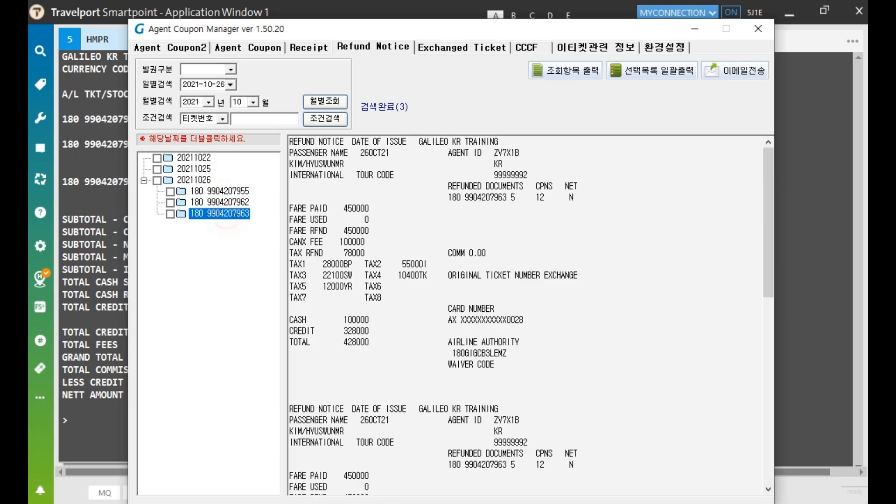
drag(289, 141, 351, 141)
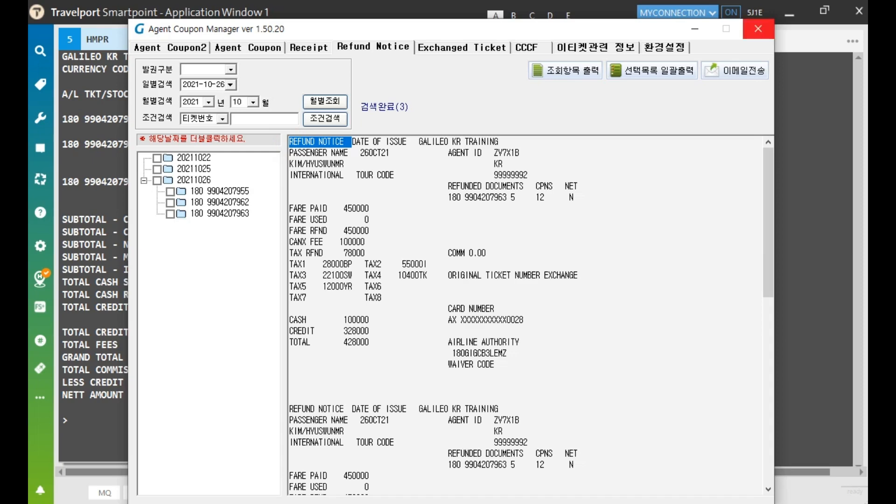
click(759, 29)
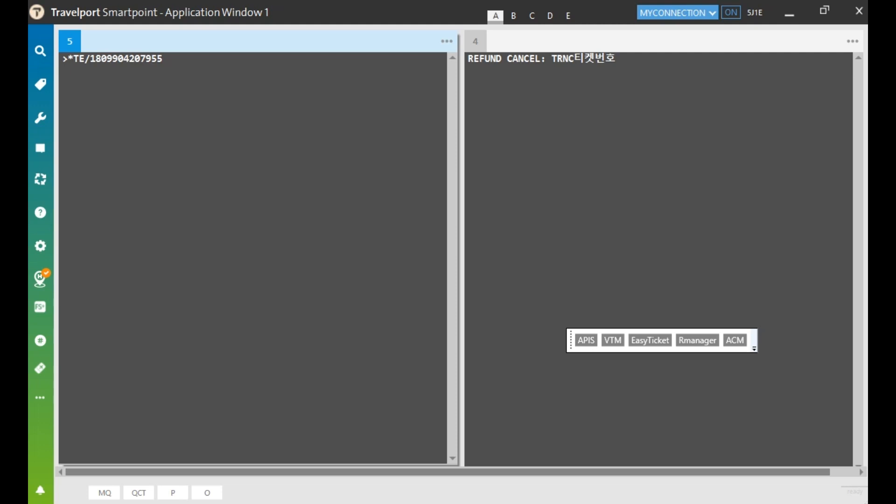
drag(552, 58, 616, 58)
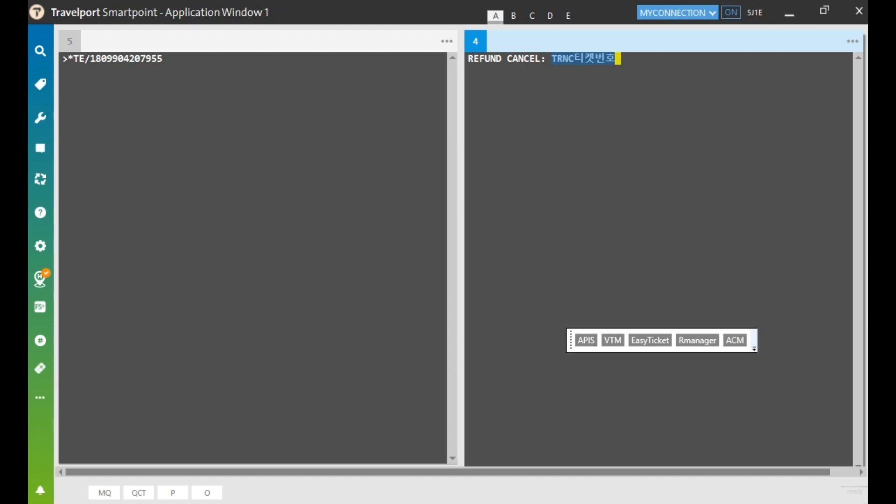
click(189, 59)
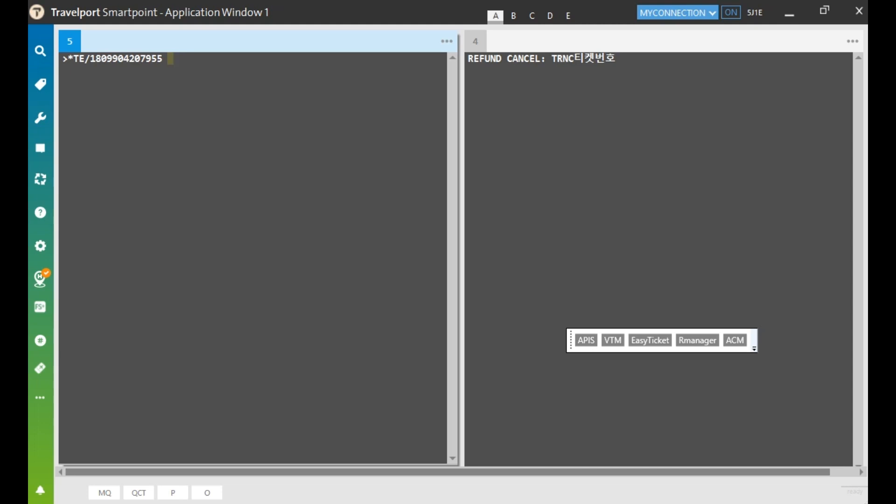
key(Return)
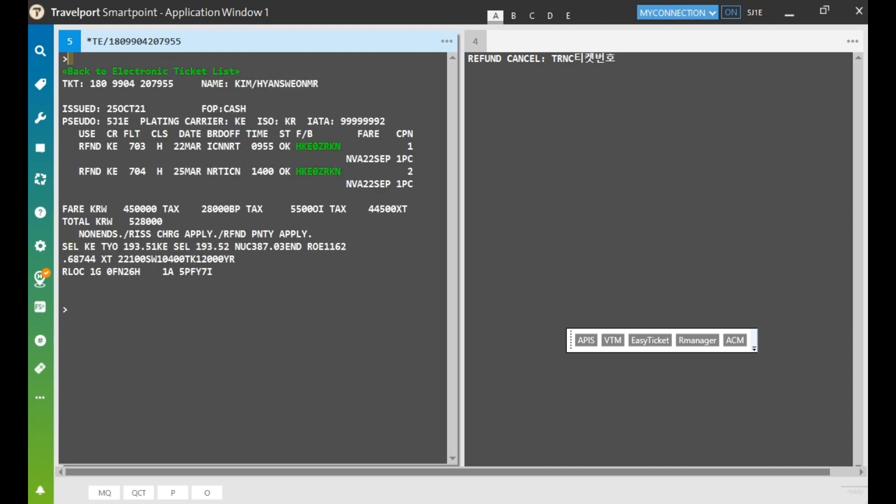
drag(78, 146, 101, 171)
Clear the screen, cancel the refund with TRNC plus the ticket number, and start a *TE/ display
key(ctrl+w)
text(TRNC)
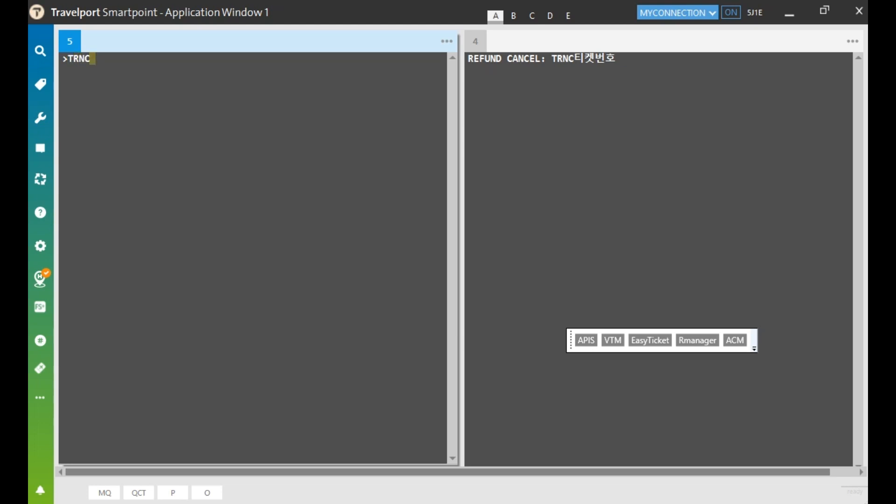
key(ctrl+v)
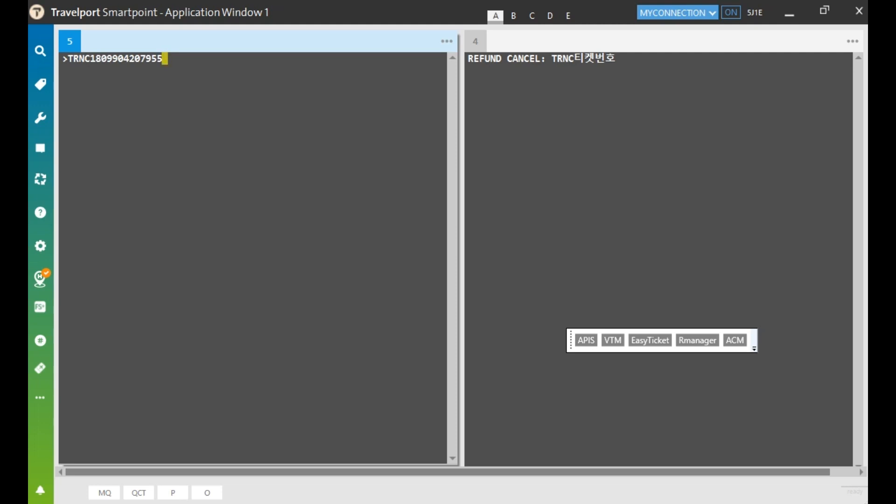
key(Return)
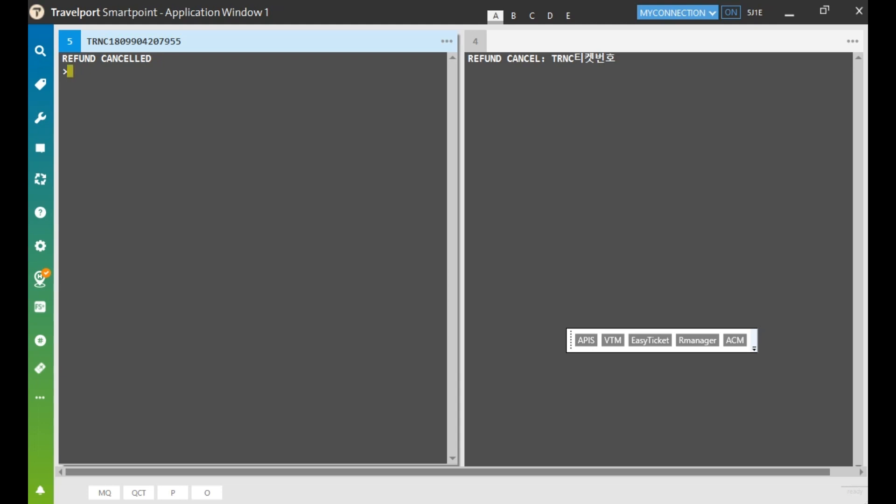
drag(63, 59, 154, 59)
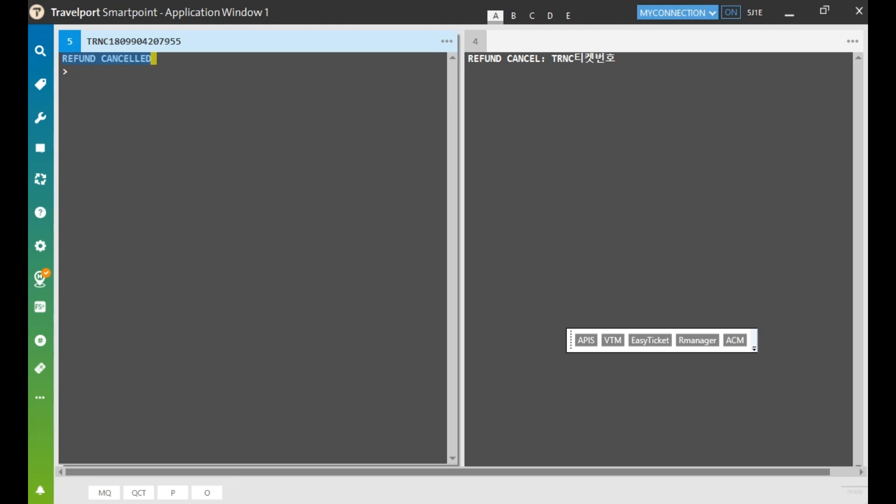
click(66, 72)
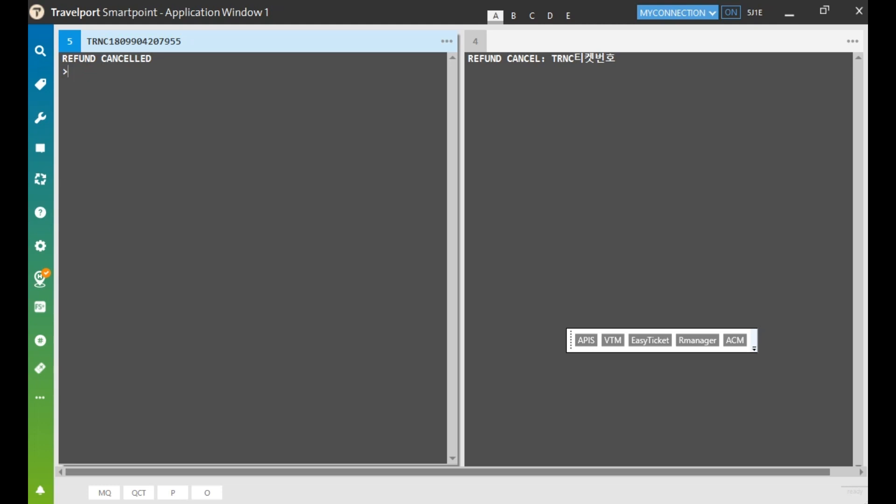
text(*TE/)
Display the ticket with *TE/ and confirm coupons 1 and 2 show OPEN
key(ctrl+v)
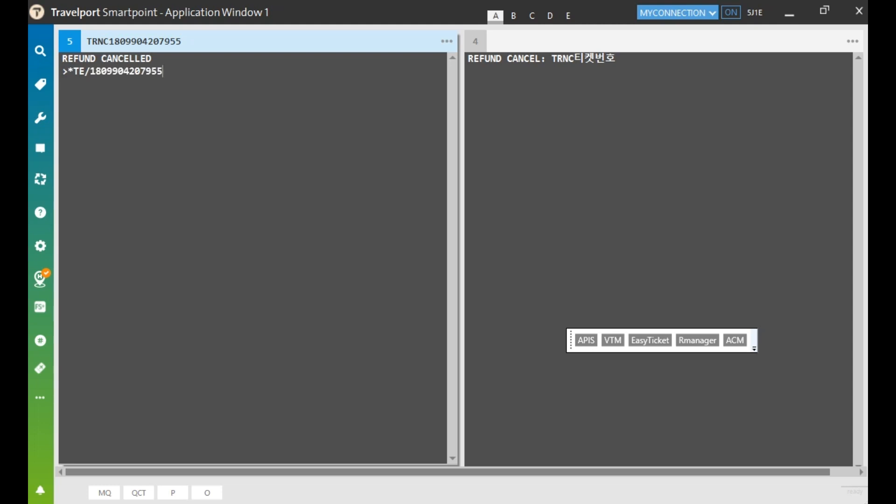
key(Return)
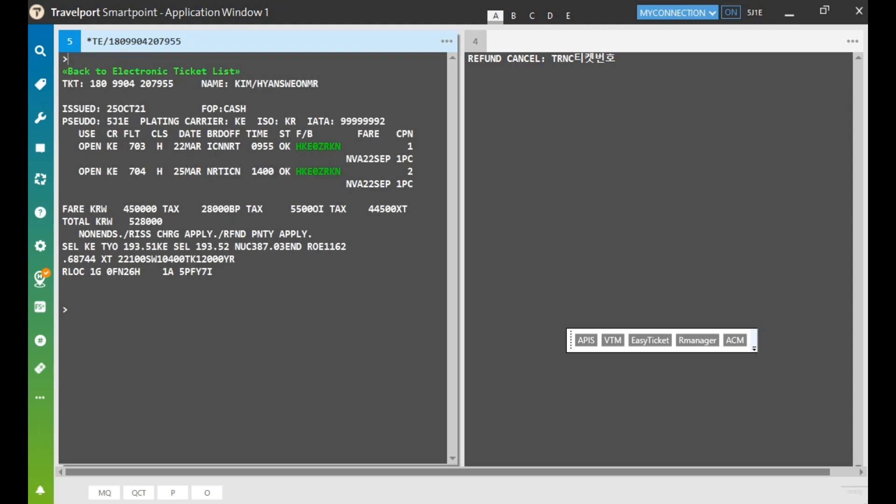
double_click(90, 146)
drag(79, 172, 101, 172)
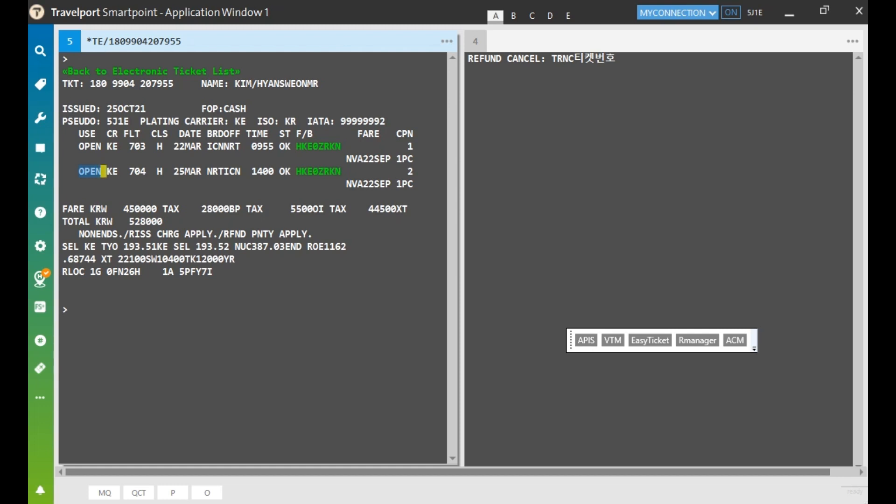
Run the HMPR TINS sales report from the top prompt
click(70, 59)
text(HMPR)
key(Return)
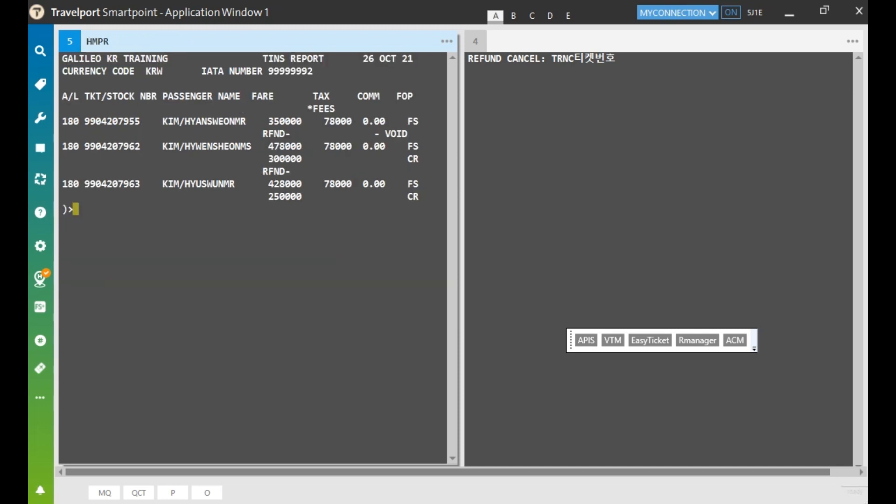
Point out the ticket number, its RFND entry and the VOID marking in the TINS report
drag(62, 121, 151, 121)
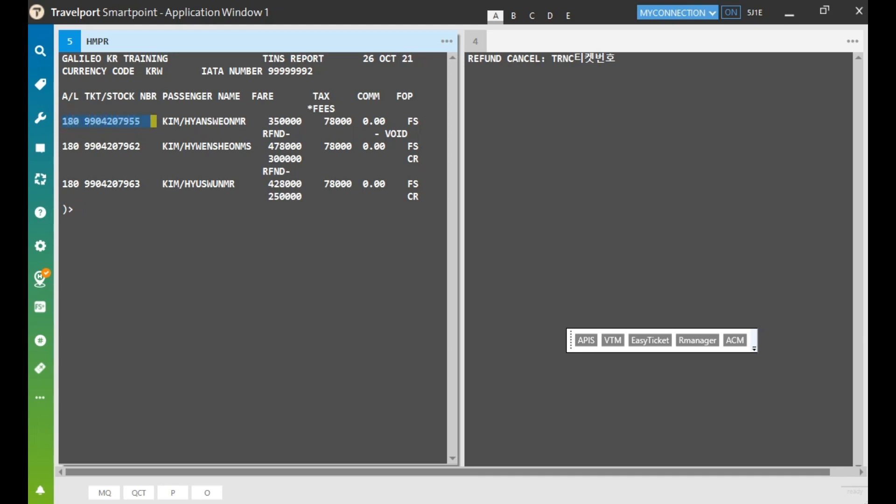
drag(262, 134, 292, 134)
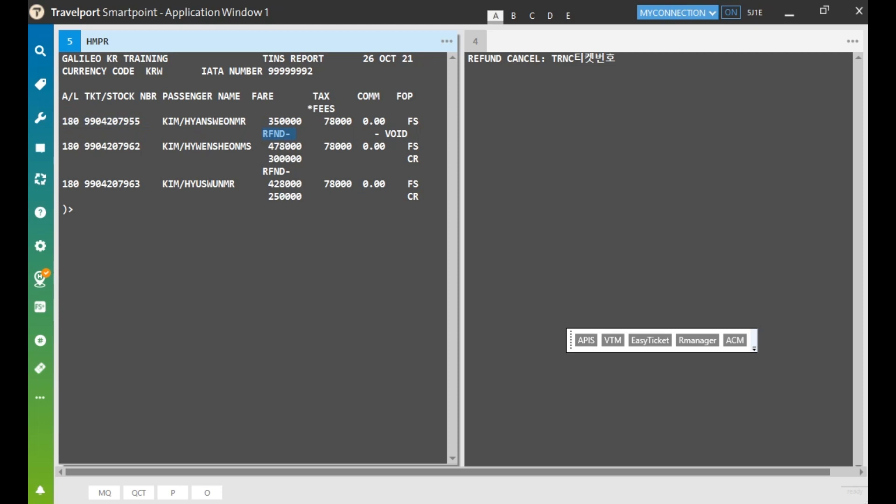
drag(371, 134, 411, 134)
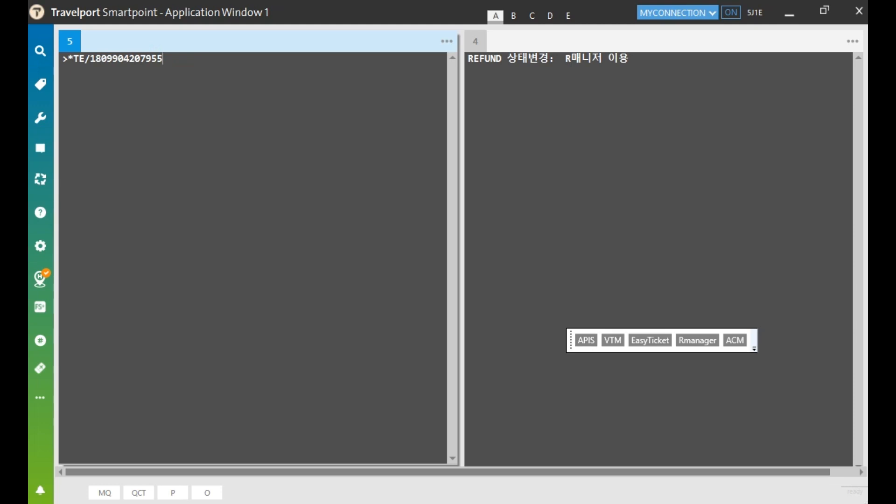
Redisplay the ticket showing OPEN coupons and launch R Manager from the toolbar
key(Return)
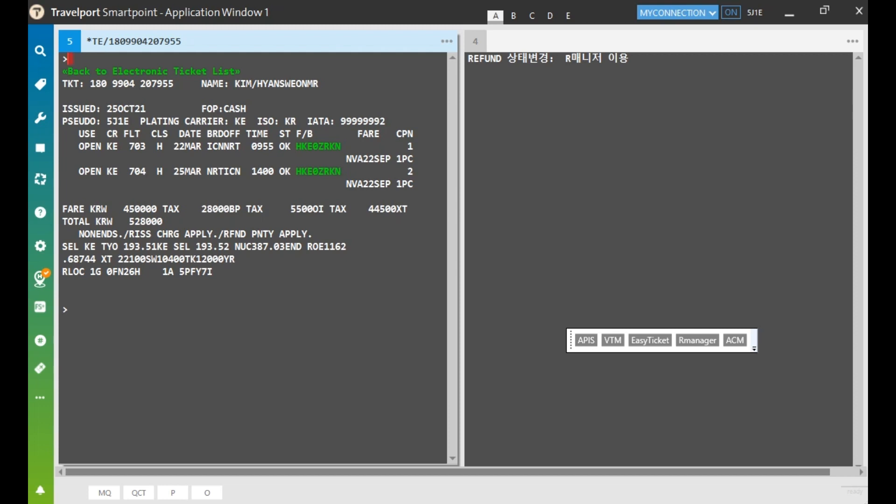
drag(79, 146, 102, 171)
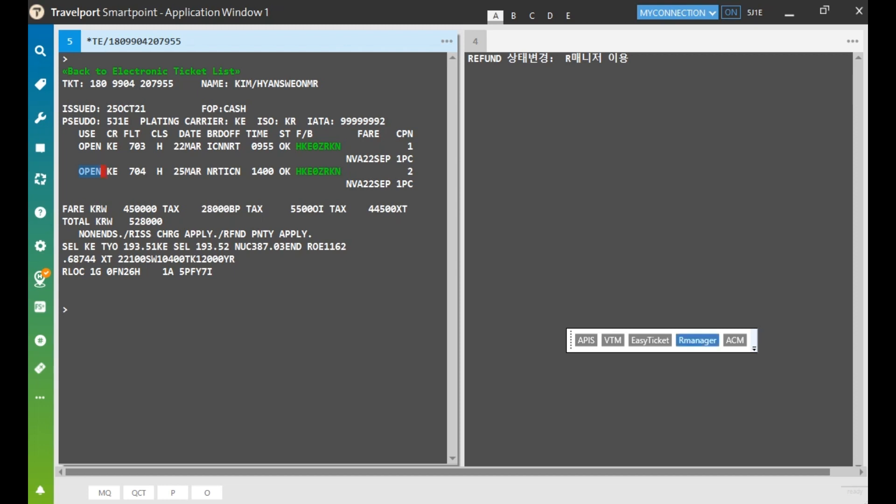
click(698, 341)
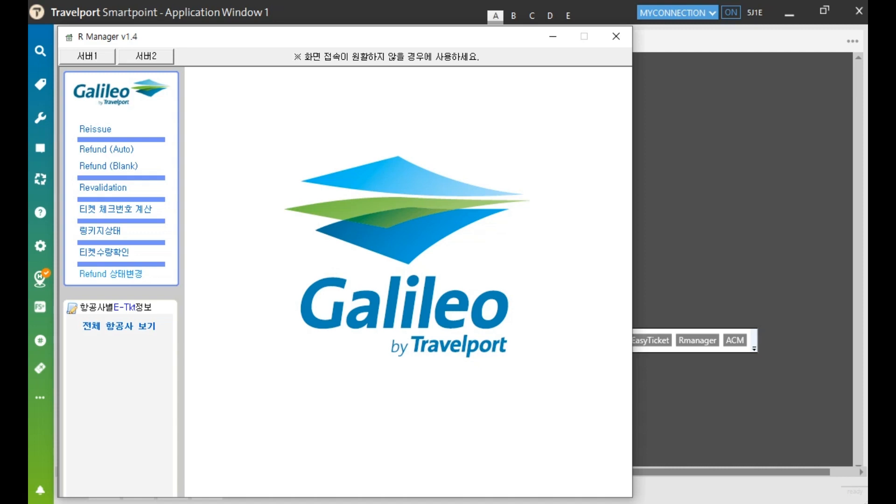
Run Refund 상태변경 on the pasted ticket number, confirming 환불상태 변경 완료 and not submitted to BSP
click(116, 275)
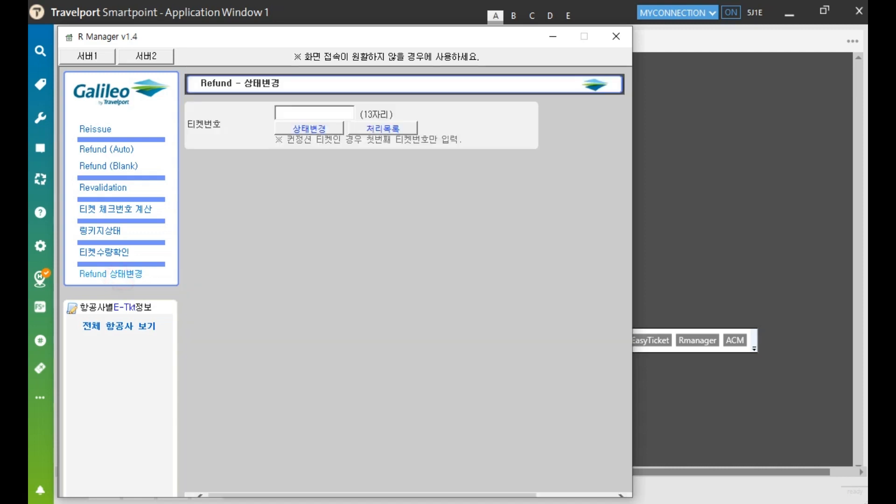
click(335, 108)
key(ctrl+v)
click(317, 127)
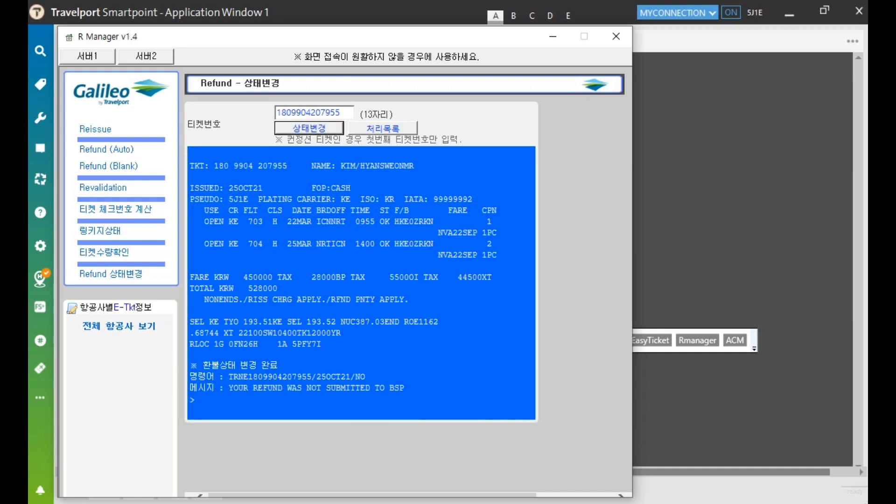
drag(203, 364, 279, 365)
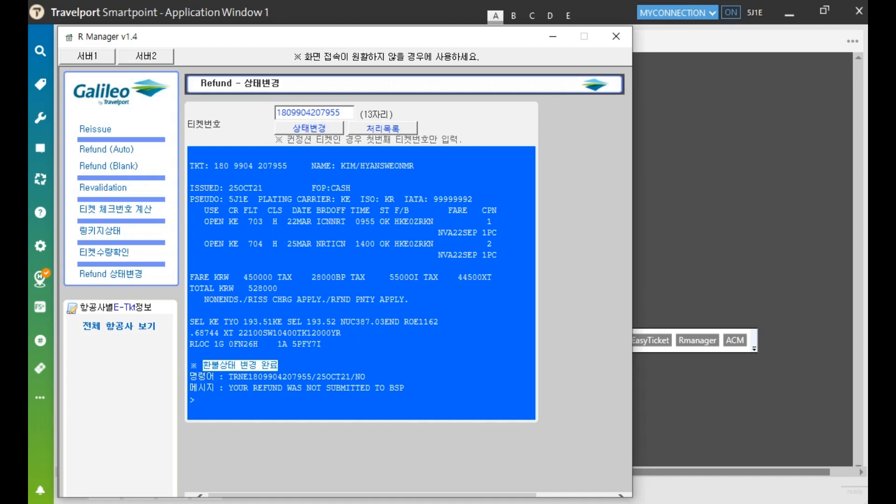
drag(226, 388, 404, 388)
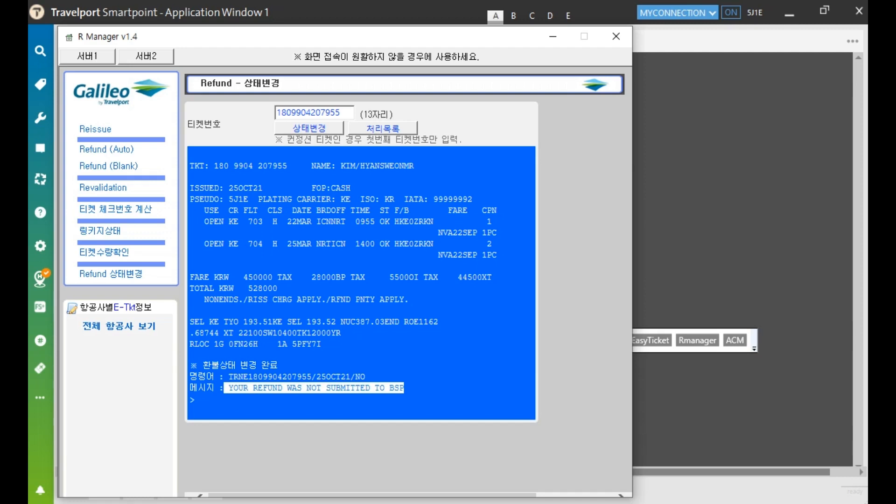
click(405, 388)
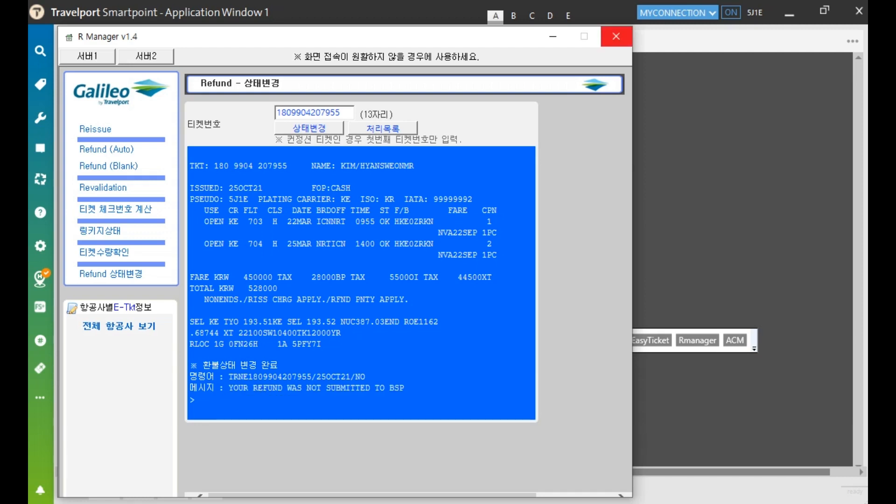
click(616, 36)
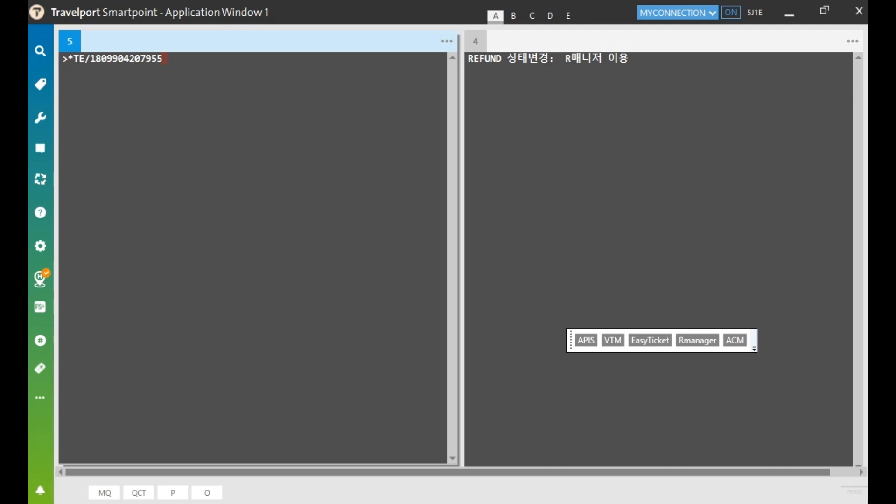
click(165, 56)
key(Return)
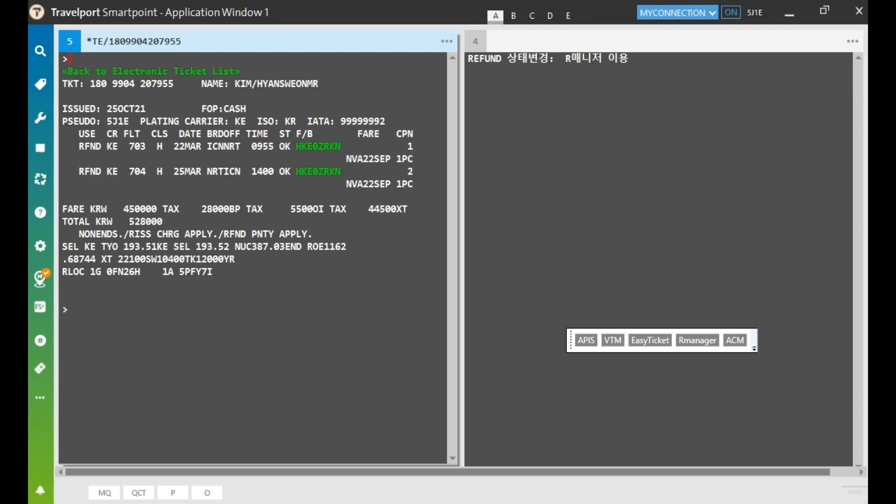
drag(80, 146, 100, 171)
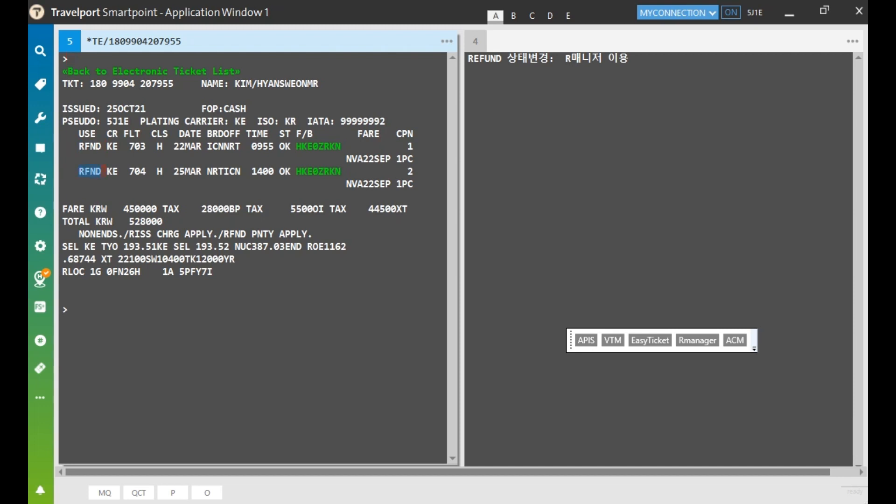